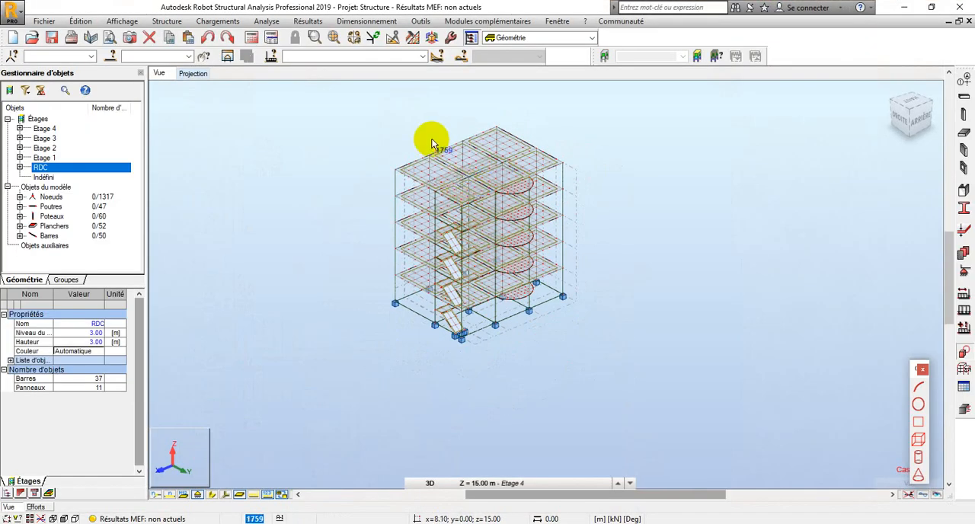
Examine the five-storey building model in 3D, along with its list of defined load cases
{"action": "scroll", "coordinate": [438, 141], "scroll_direction": "up", "scroll_amount": 2}
{"action": "scroll", "coordinate": [470, 161], "scroll_direction": "down", "scroll_amount": 2}
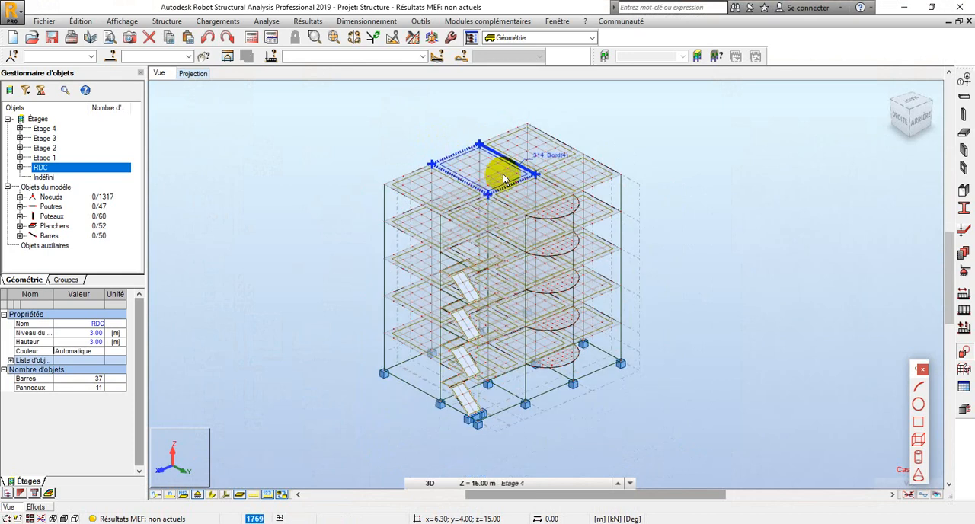
{"action": "left_click", "coordinate": [422, 57]}
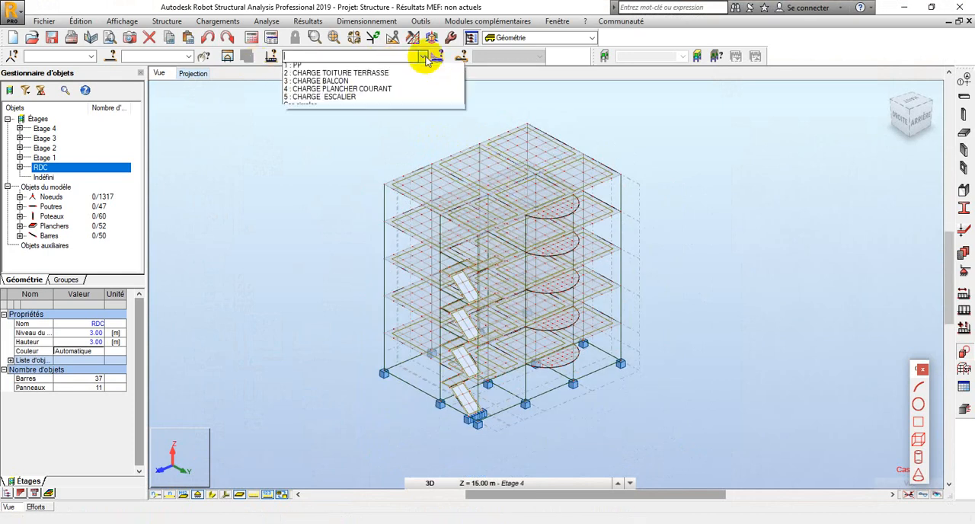
{"action": "left_click", "coordinate": [330, 124]}
{"action": "scroll", "coordinate": [494, 198], "scroll_direction": "up", "scroll_amount": 1}
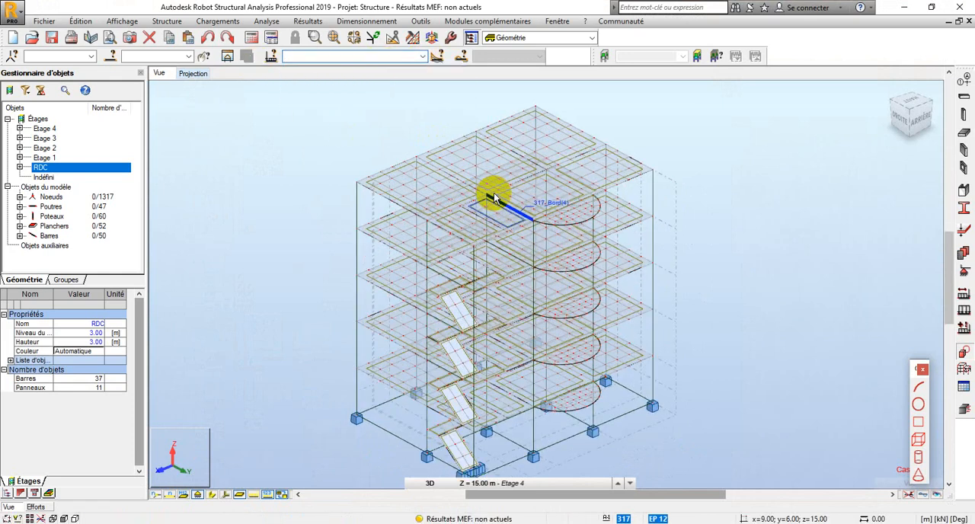
{"action": "scroll", "coordinate": [493, 198], "scroll_direction": "down", "scroll_amount": 1}
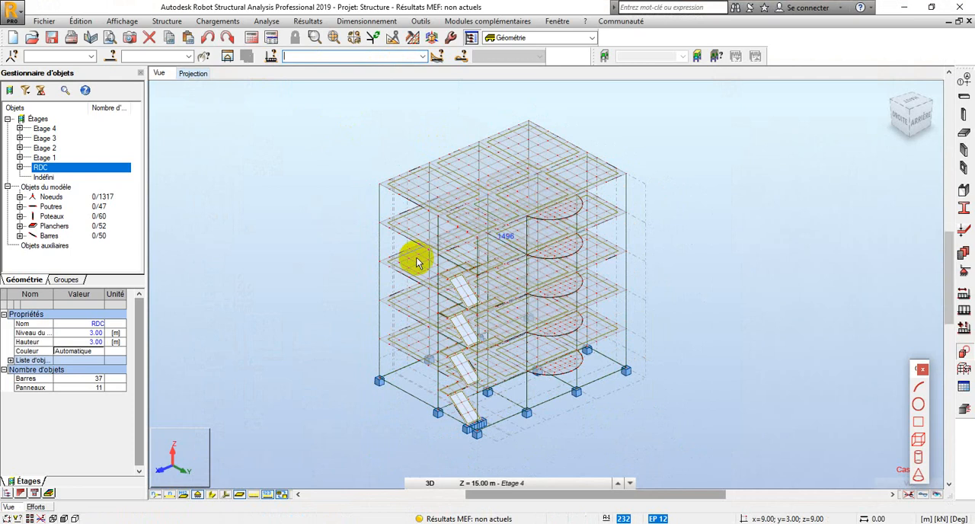
{"action": "right_click", "coordinate": [235, 235]}
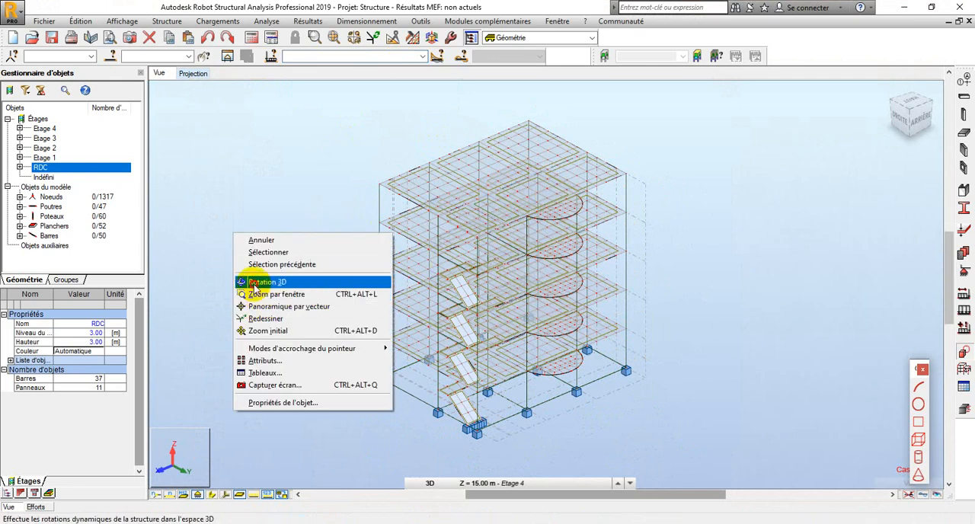
{"action": "left_click", "coordinate": [259, 282]}
{"action": "left_click_drag", "start_coordinate": [305, 294], "coordinate": [285, 292]}
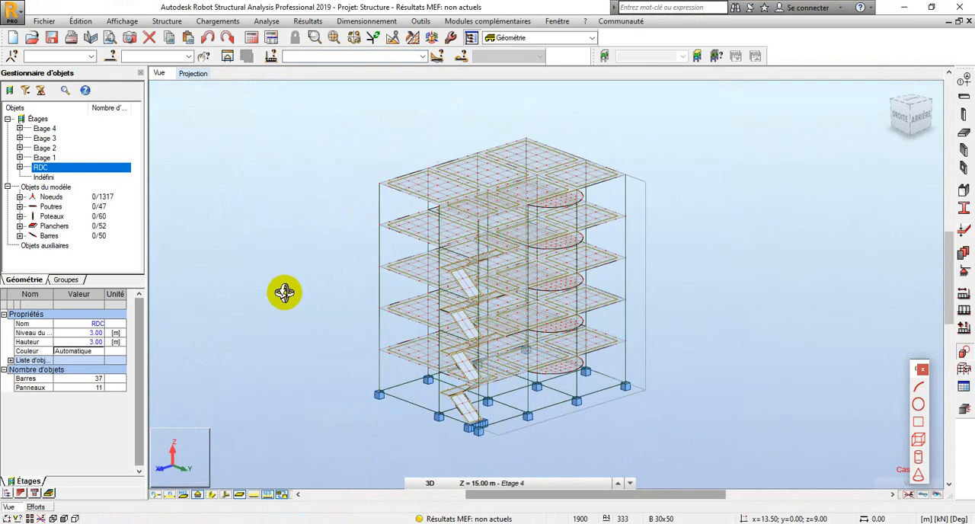
{"action": "right_click", "coordinate": [250, 251]}
{"action": "left_click", "coordinate": [231, 272]}
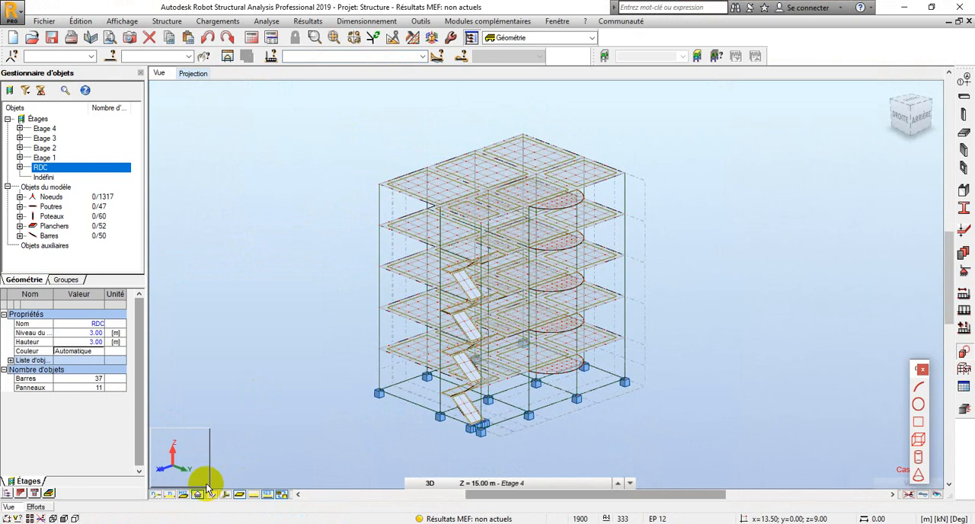
Inspect the building in 3D with the bar section shapes displayed, and hide the shapes again
{"action": "left_click", "coordinate": [211, 496]}
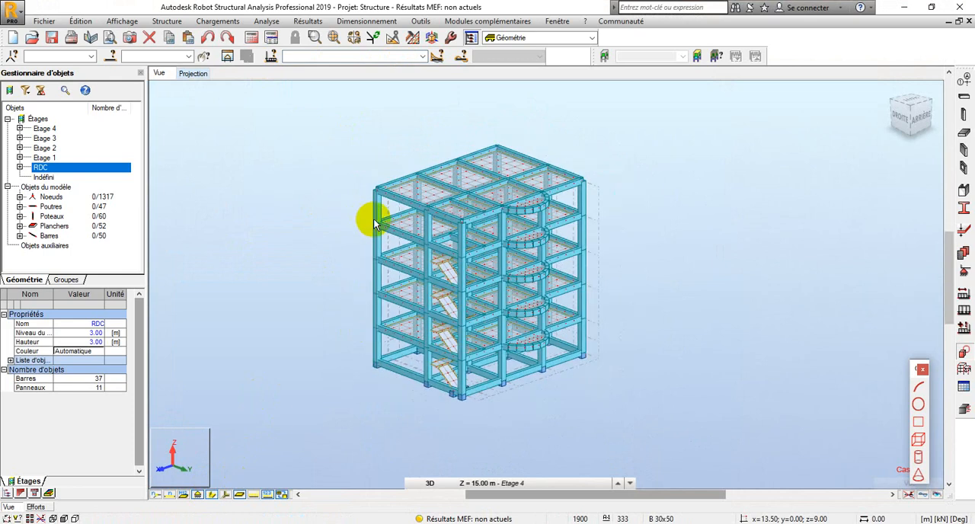
{"action": "right_click", "coordinate": [252, 207]}
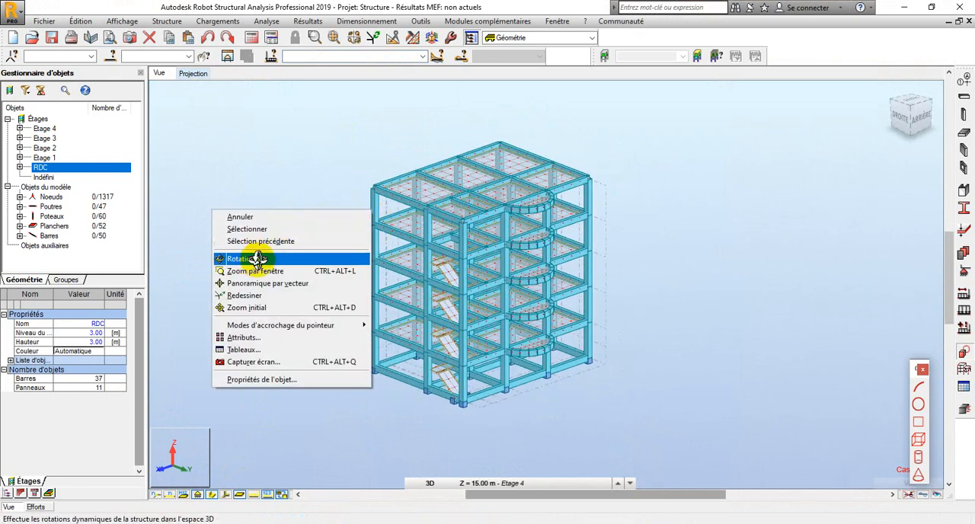
{"action": "left_click", "coordinate": [259, 257]}
{"action": "left_click_drag", "start_coordinate": [263, 259], "coordinate": [288, 269]}
{"action": "right_click", "coordinate": [221, 250]}
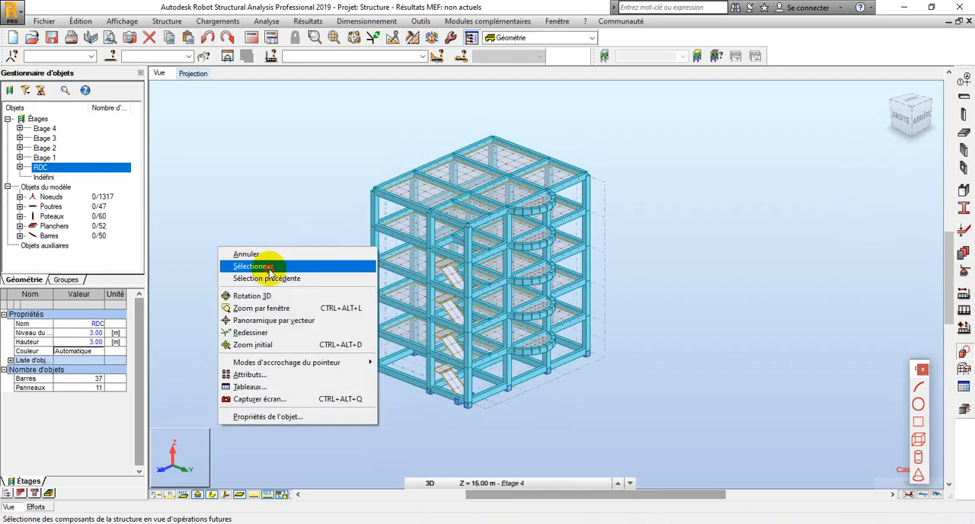
{"action": "left_click", "coordinate": [270, 268]}
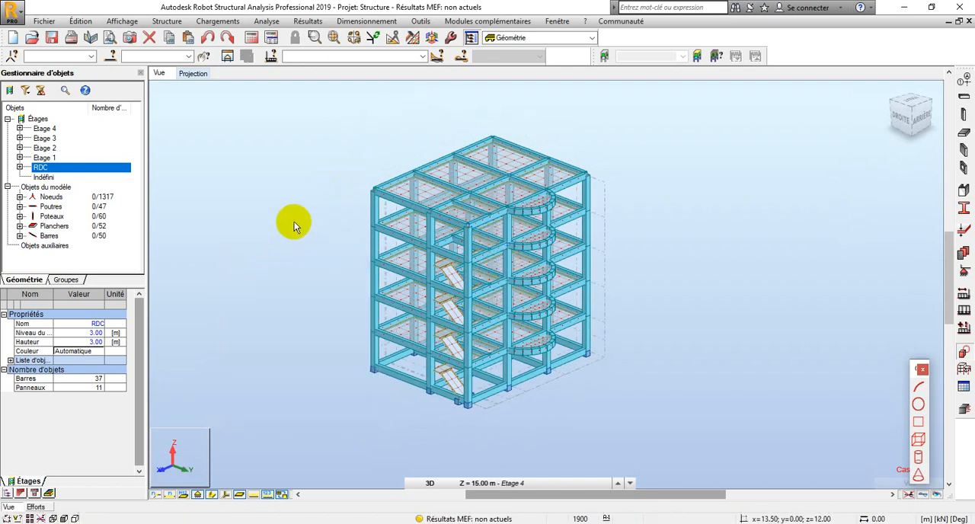
{"action": "scroll", "coordinate": [303, 204], "scroll_direction": "up", "scroll_amount": 1}
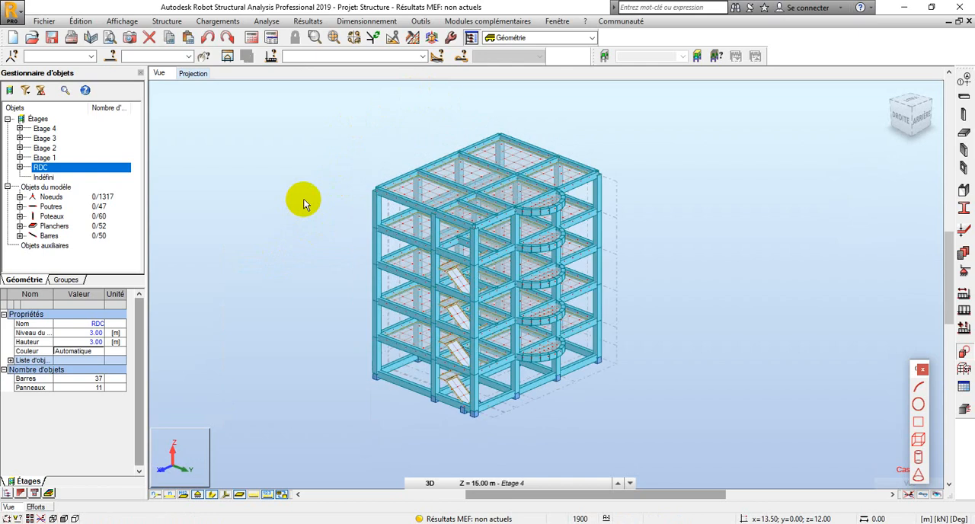
{"action": "left_click", "coordinate": [214, 496]}
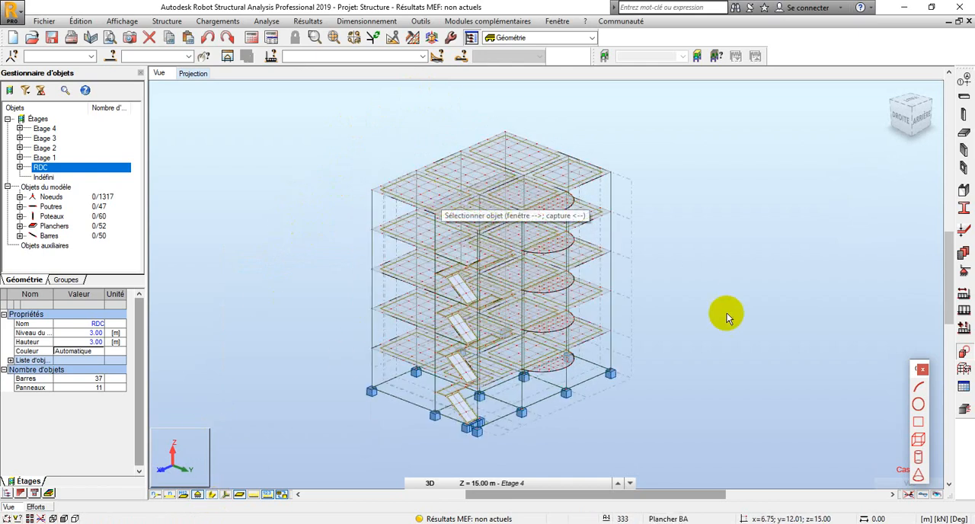
Create a manual load combination of type ELU named ELU, add all the load cases with automatic coefficients, and apply it
{"action": "left_click", "coordinate": [216, 21]}
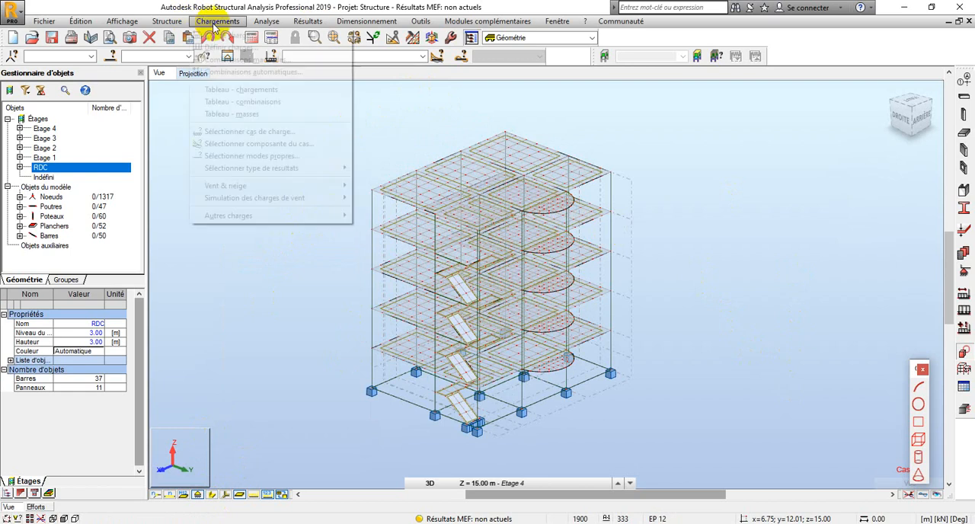
{"action": "left_click", "coordinate": [233, 59]}
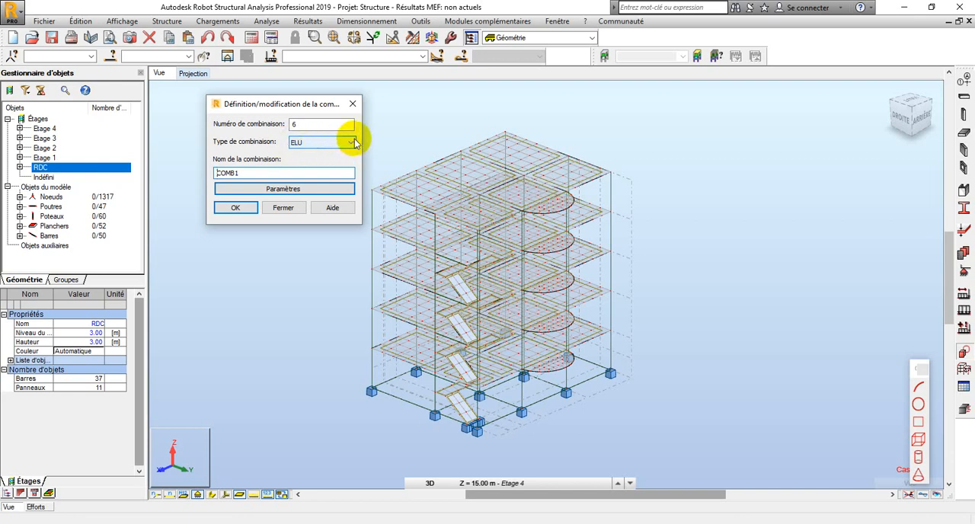
{"action": "left_click", "coordinate": [352, 143]}
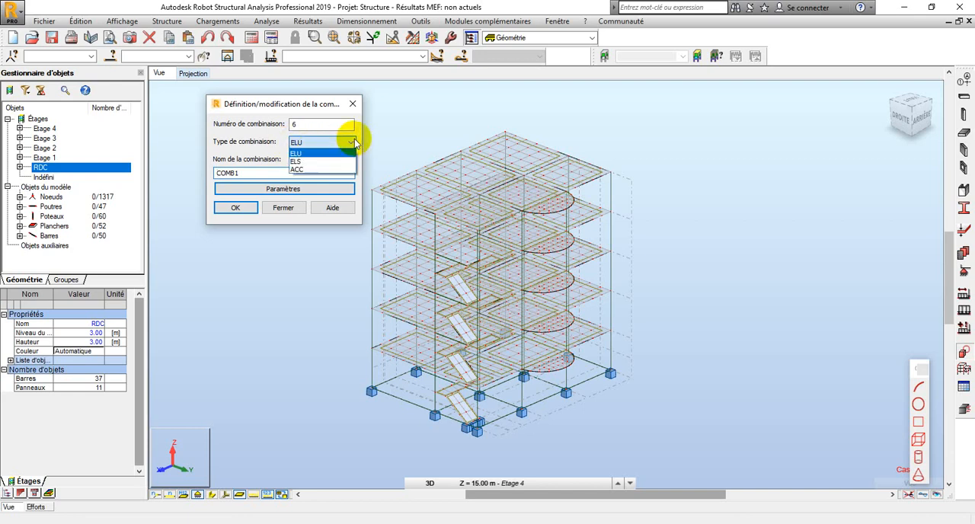
{"action": "left_click", "coordinate": [307, 154]}
{"action": "key", "text": "Tab"}
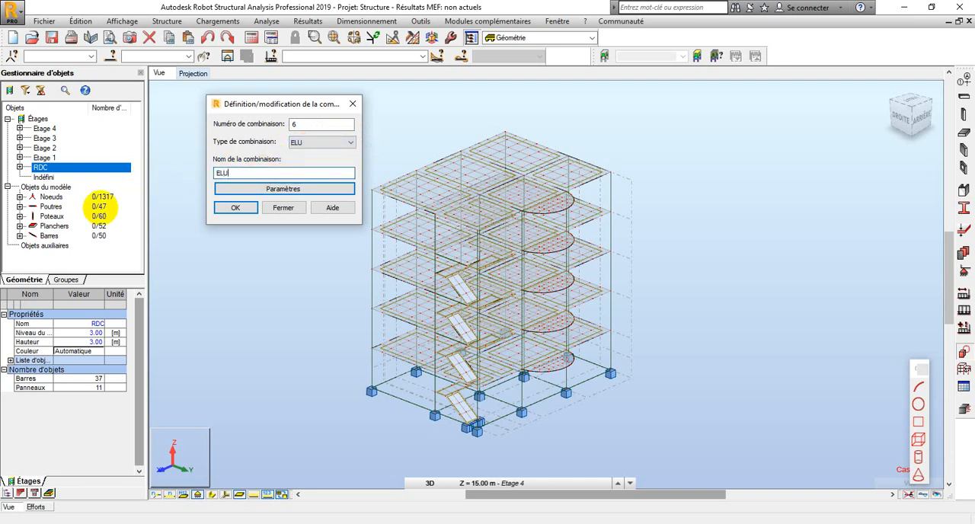
{"action": "left_click", "coordinate": [227, 207]}
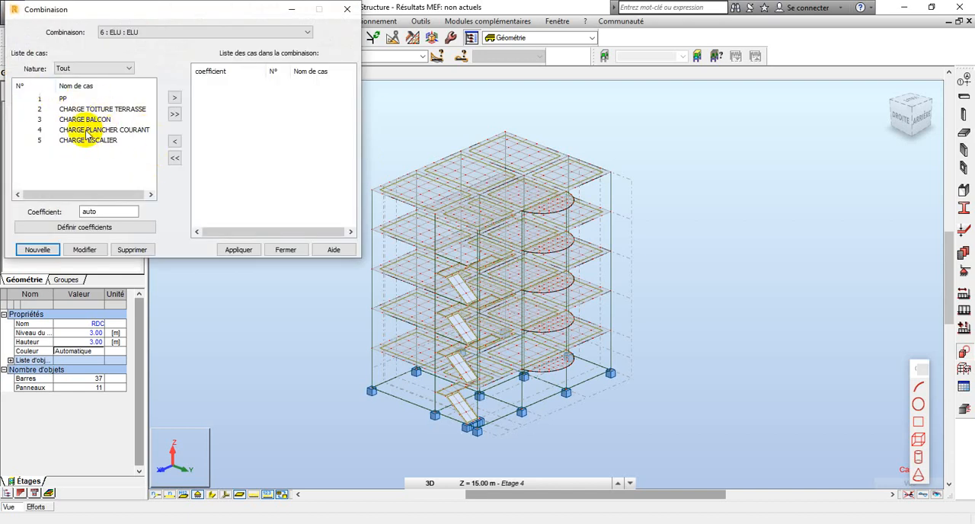
{"action": "left_click", "coordinate": [174, 116]}
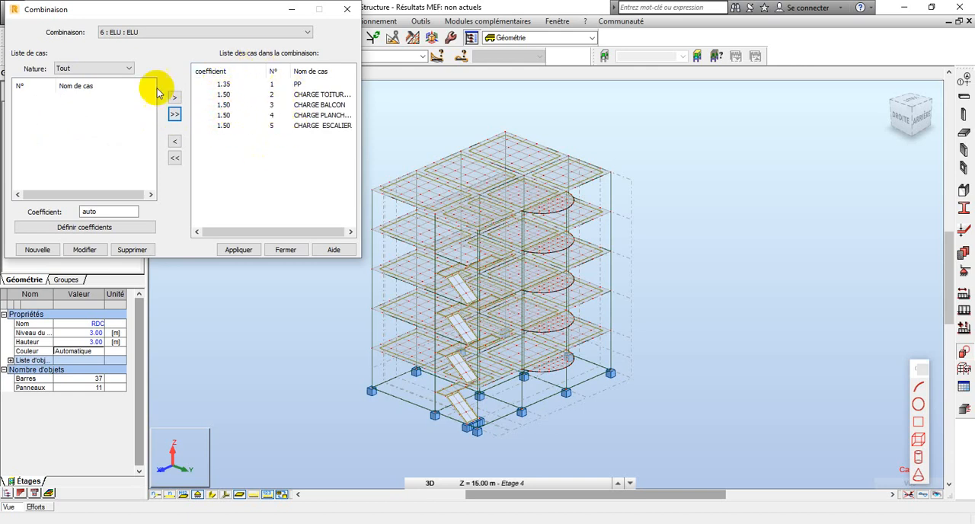
{"action": "left_click", "coordinate": [233, 251]}
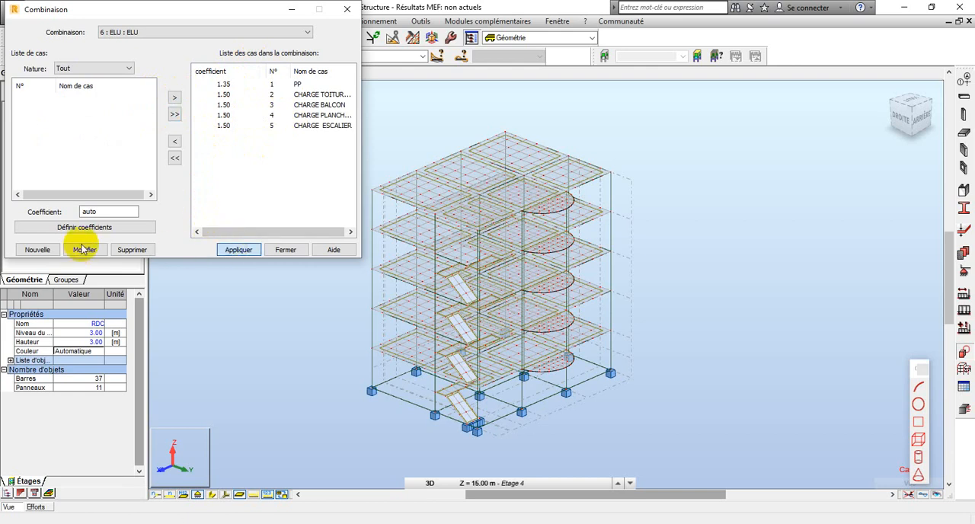
Define a new load combination numbered 7, of type ELS and named ELS
{"action": "left_click", "coordinate": [32, 251]}
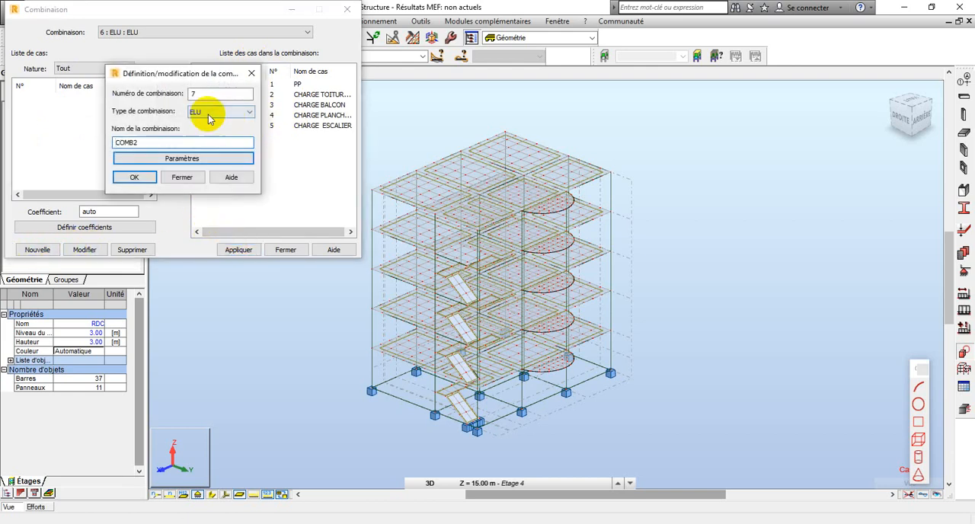
{"action": "left_click", "coordinate": [245, 112]}
{"action": "left_click", "coordinate": [206, 132]}
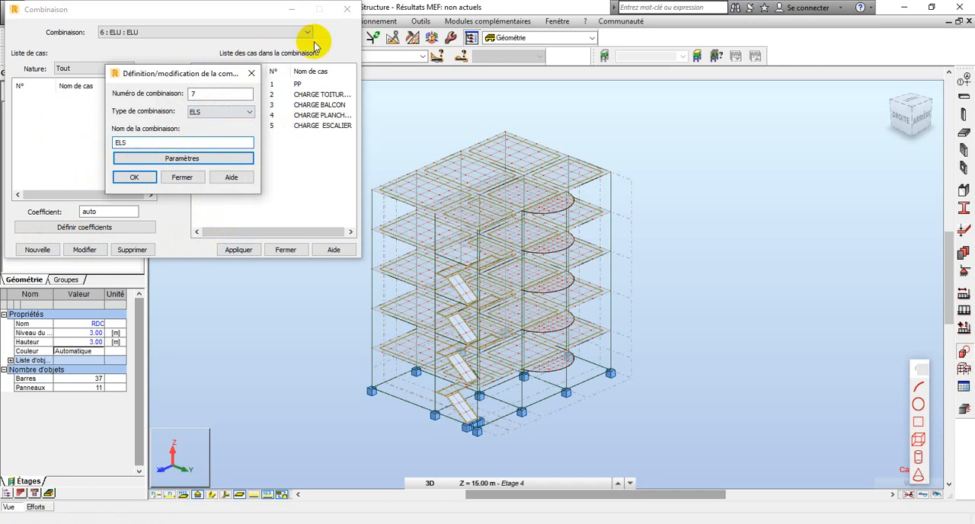
{"action": "left_click", "coordinate": [130, 178]}
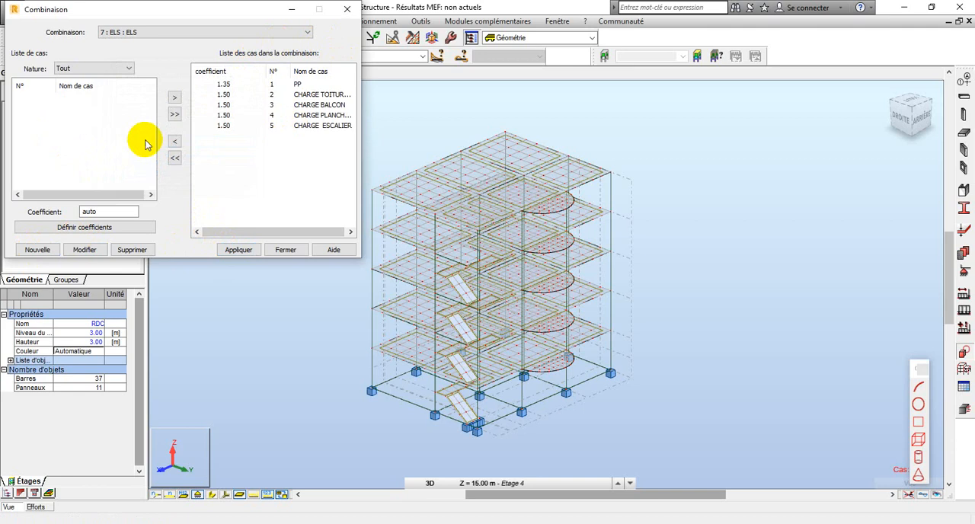
Include all simple load cases in the ELS combination, leave the ELU combination out, apply it, and close the combination definition
{"action": "left_click", "coordinate": [175, 116]}
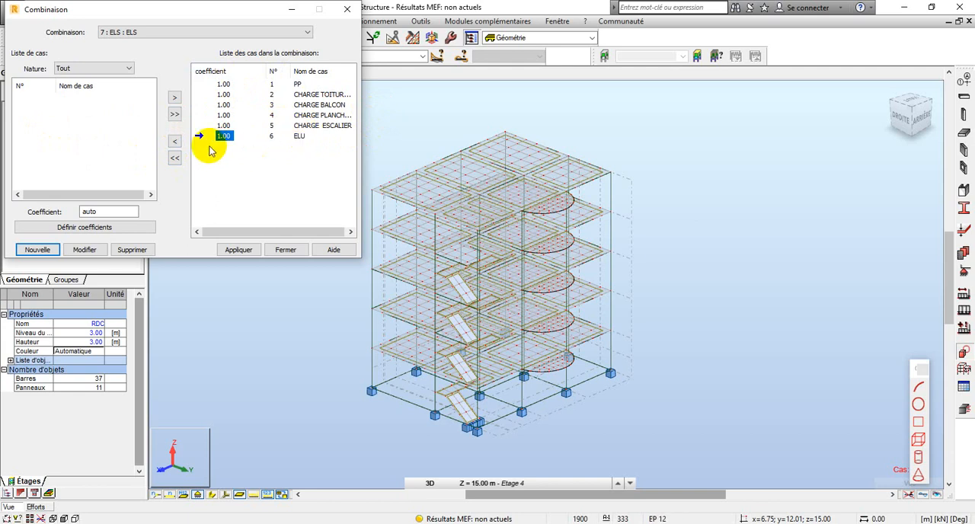
{"action": "left_click", "coordinate": [174, 142]}
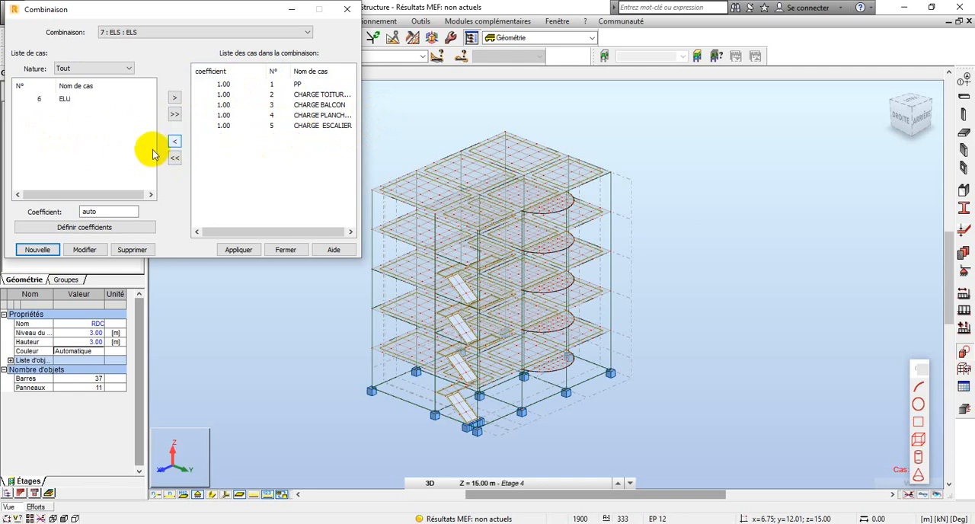
{"action": "left_click", "coordinate": [226, 252]}
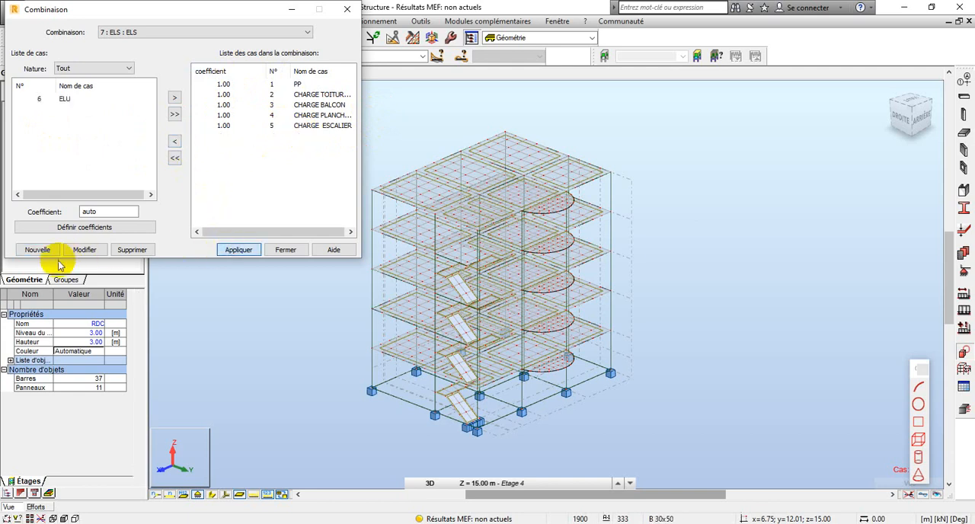
{"action": "left_click", "coordinate": [285, 250]}
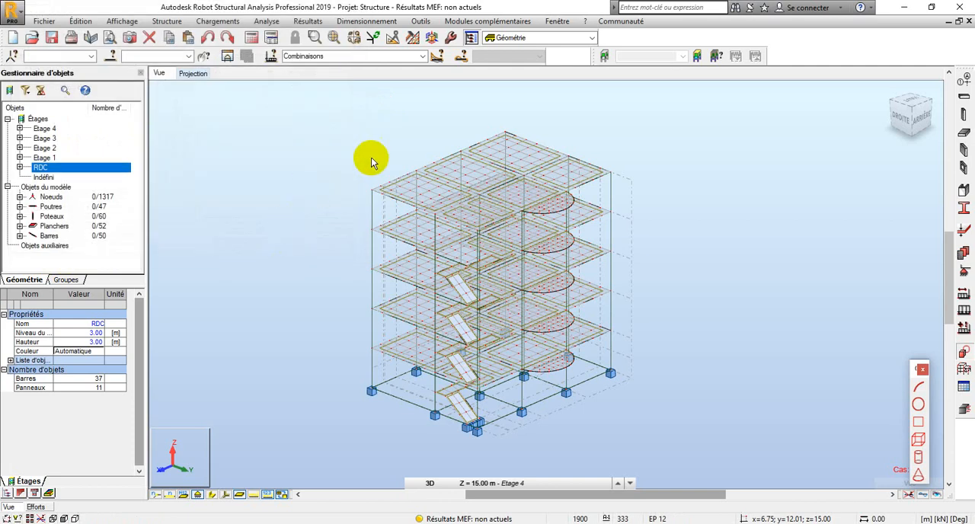
Check the load case list for the combinations and run the structural calculation, accepting to continue past the node instability
{"action": "left_click", "coordinate": [421, 57]}
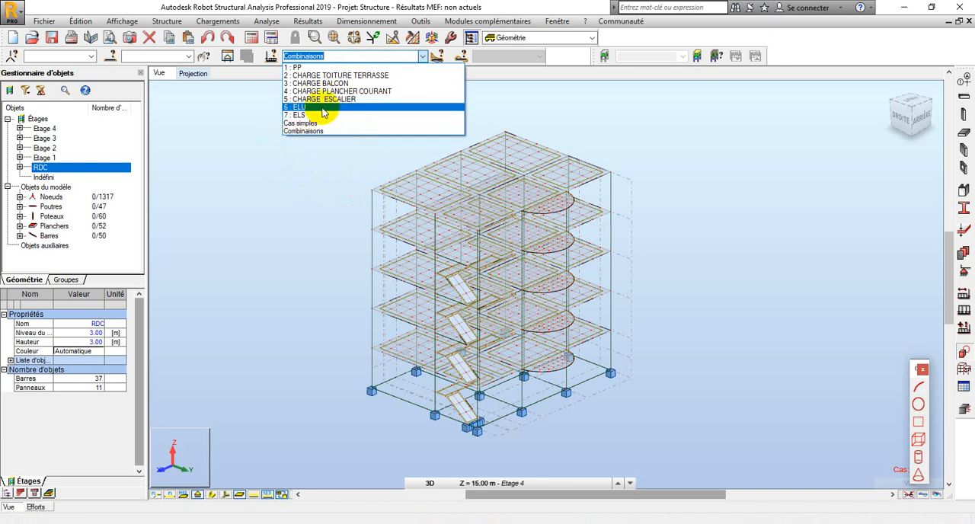
{"action": "left_click", "coordinate": [238, 187]}
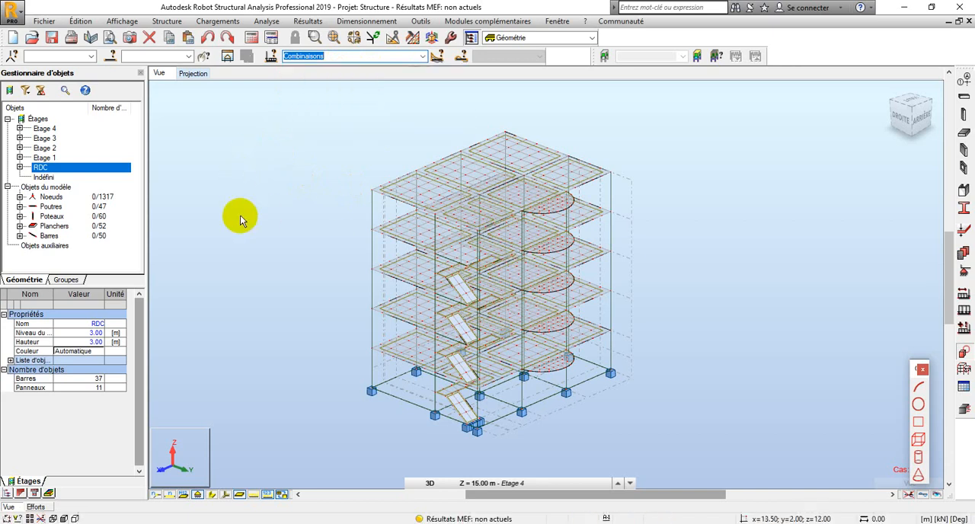
{"action": "left_click", "coordinate": [252, 40]}
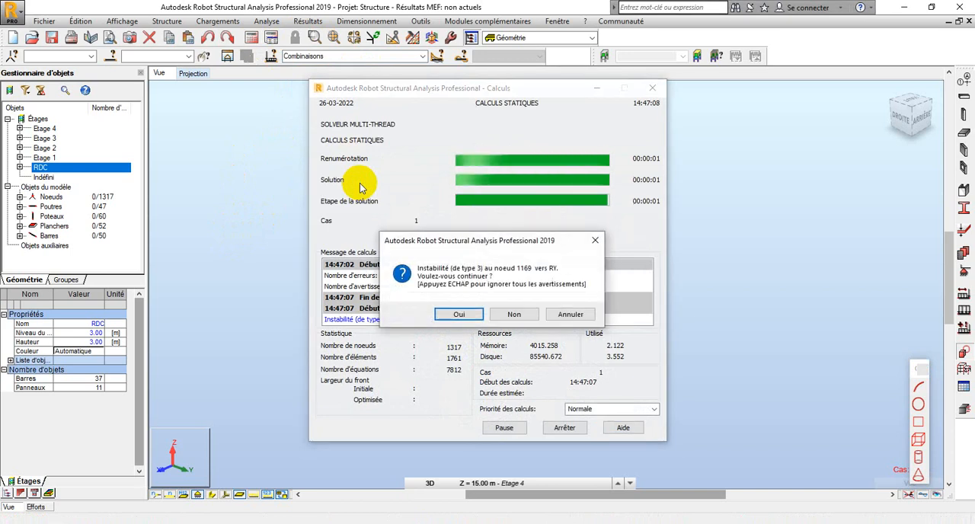
{"action": "left_click", "coordinate": [458, 314]}
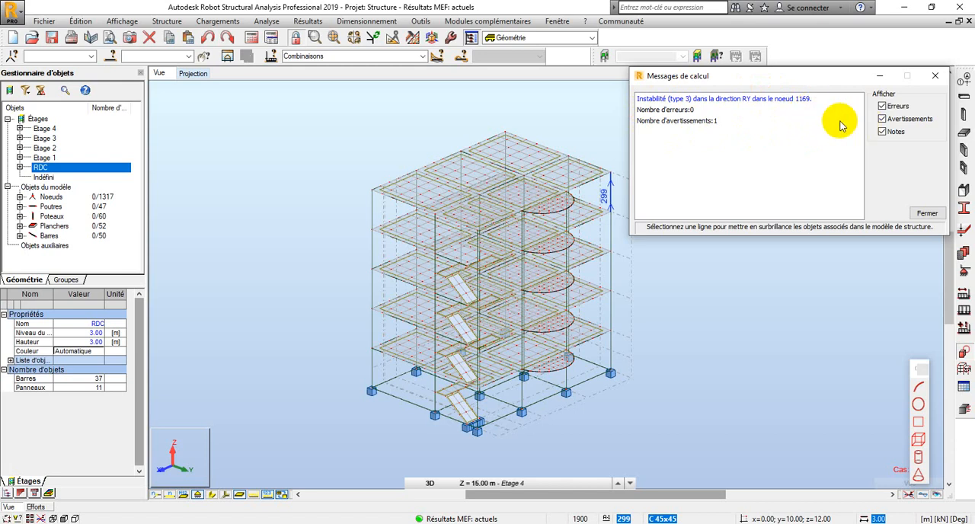
{"action": "left_click", "coordinate": [936, 76]}
Display the section shapes of the beams and columns on the calculated 3D building model
{"action": "scroll", "coordinate": [498, 218], "scroll_direction": "down", "scroll_amount": 3}
{"action": "scroll", "coordinate": [498, 218], "scroll_direction": "up", "scroll_amount": 2}
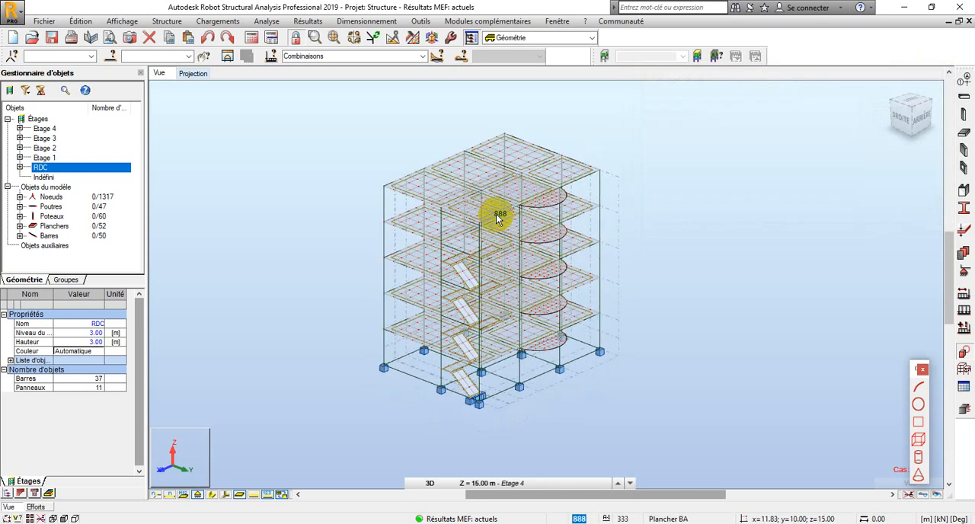
{"action": "scroll", "coordinate": [497, 220], "scroll_direction": "up", "scroll_amount": 2}
{"action": "scroll", "coordinate": [495, 224], "scroll_direction": "down", "scroll_amount": 3}
{"action": "scroll", "coordinate": [456, 284], "scroll_direction": "up", "scroll_amount": 2}
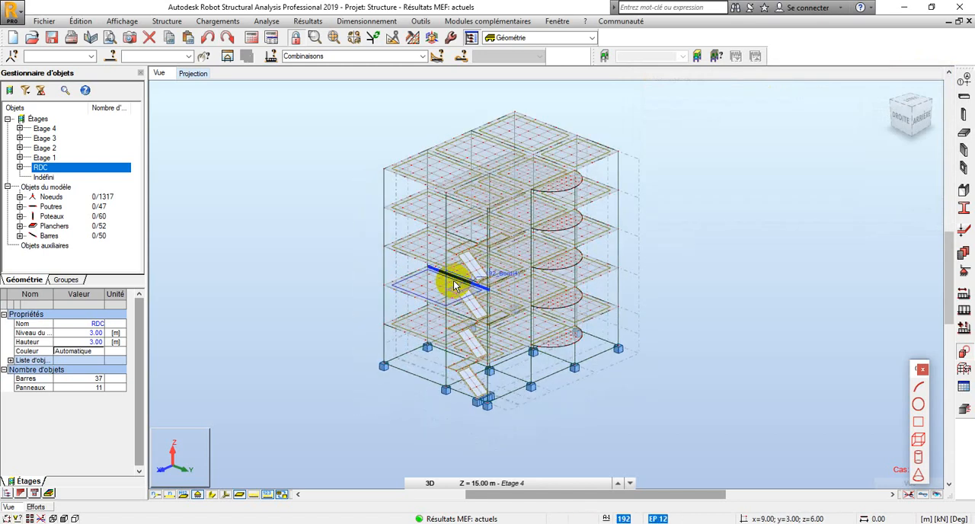
{"action": "scroll", "coordinate": [505, 265], "scroll_direction": "up", "scroll_amount": 2}
{"action": "scroll", "coordinate": [504, 268], "scroll_direction": "down", "scroll_amount": 1}
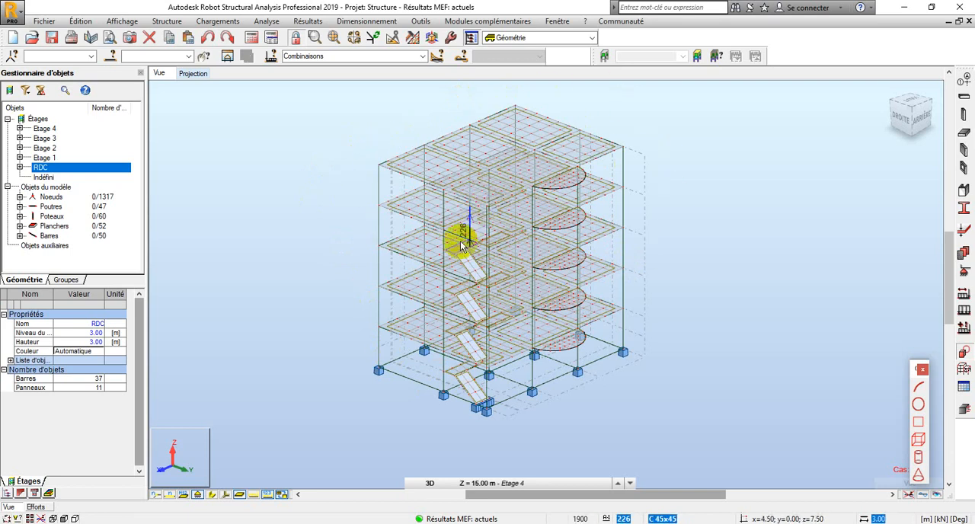
{"action": "left_click", "coordinate": [213, 495]}
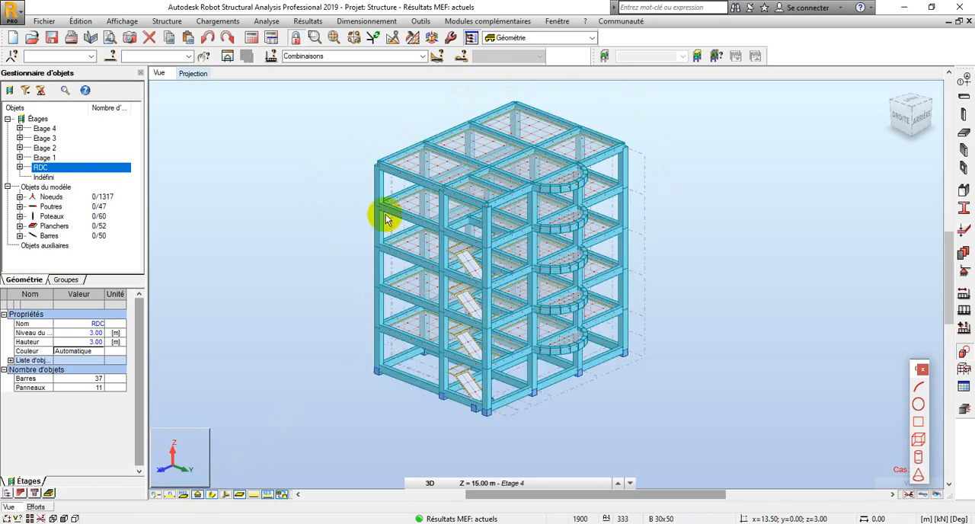
Examine the calculated 3D building model with its beam and column section shapes displayed, and return to selection mode
{"action": "scroll", "coordinate": [417, 224], "scroll_direction": "down", "scroll_amount": 3}
{"action": "scroll", "coordinate": [421, 224], "scroll_direction": "up", "scroll_amount": 4}
{"action": "scroll", "coordinate": [535, 149], "scroll_direction": "down", "scroll_amount": 1}
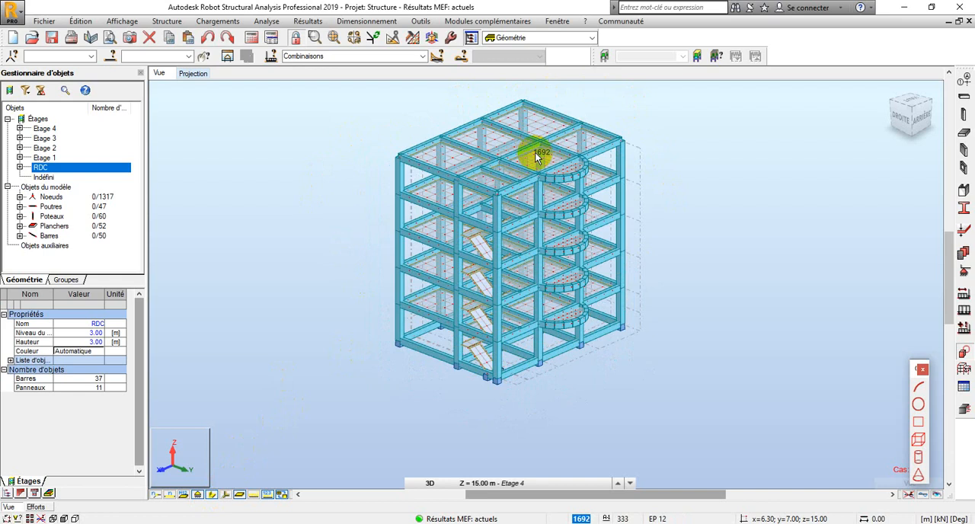
{"action": "scroll", "coordinate": [530, 189], "scroll_direction": "down", "scroll_amount": 1}
{"action": "scroll", "coordinate": [529, 164], "scroll_direction": "up", "scroll_amount": 3}
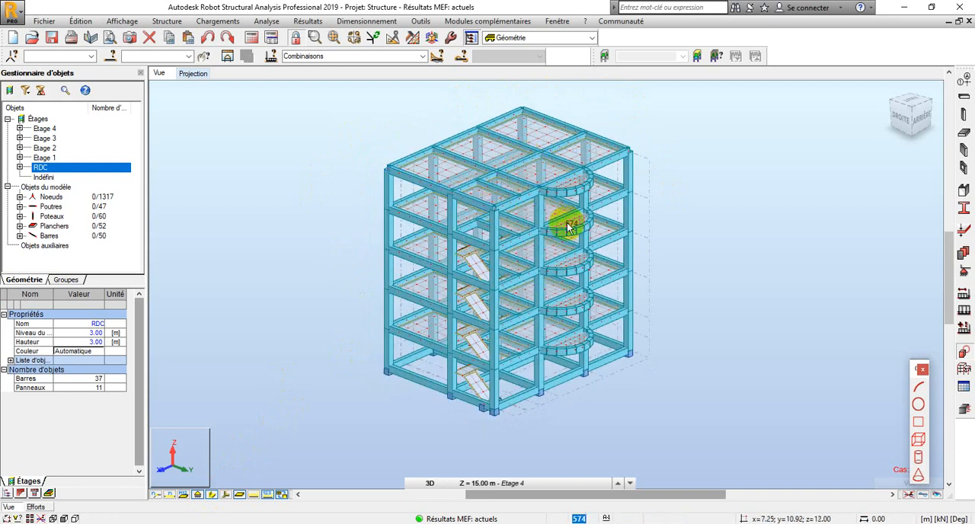
{"action": "scroll", "coordinate": [499, 229], "scroll_direction": "down", "scroll_amount": 2}
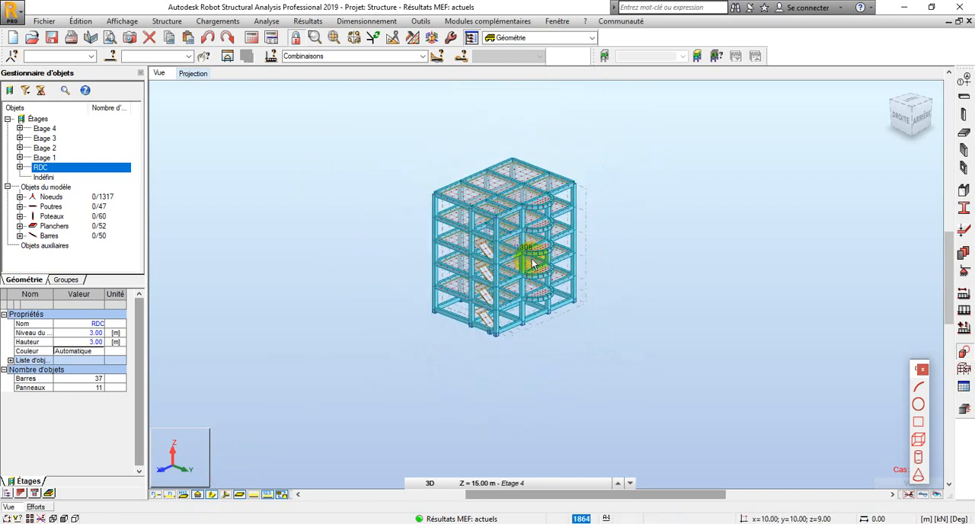
{"action": "right_click", "coordinate": [213, 169]}
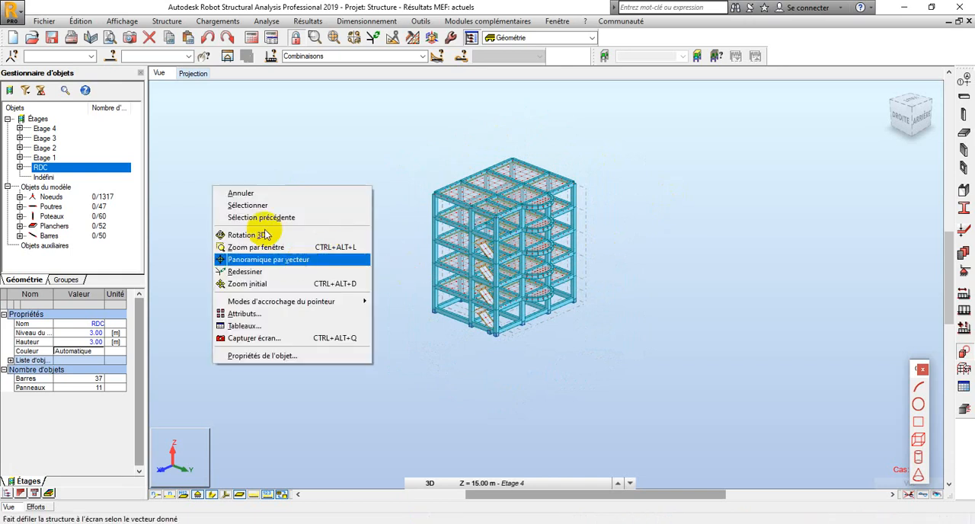
{"action": "left_click", "coordinate": [246, 200]}
Display the table of bar forces for all load cases and view its global extremes
{"action": "left_click", "coordinate": [310, 21]}
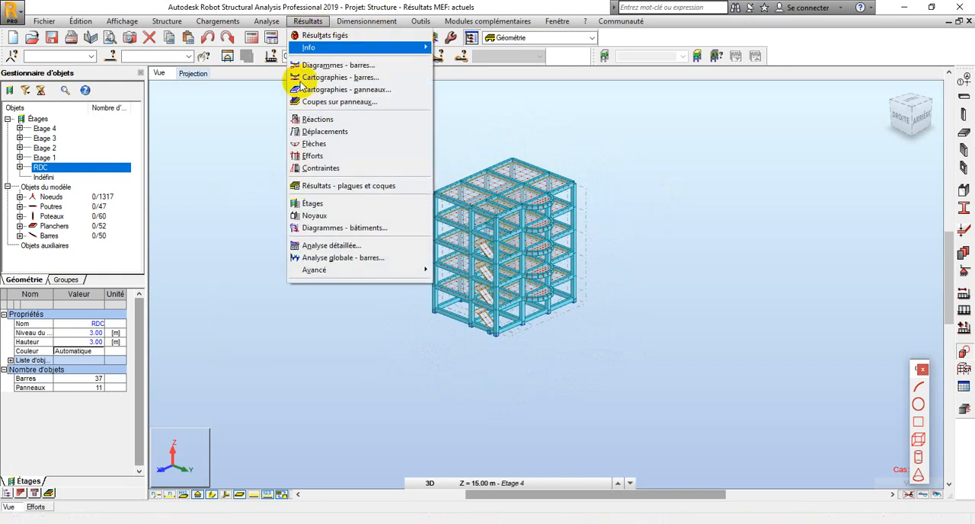
{"action": "left_click", "coordinate": [293, 177]}
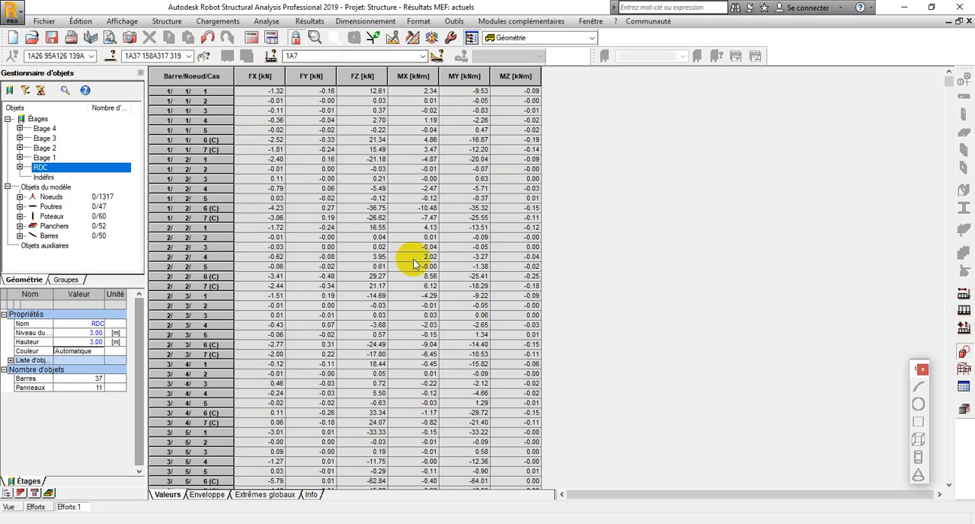
{"action": "left_click", "coordinate": [257, 495]}
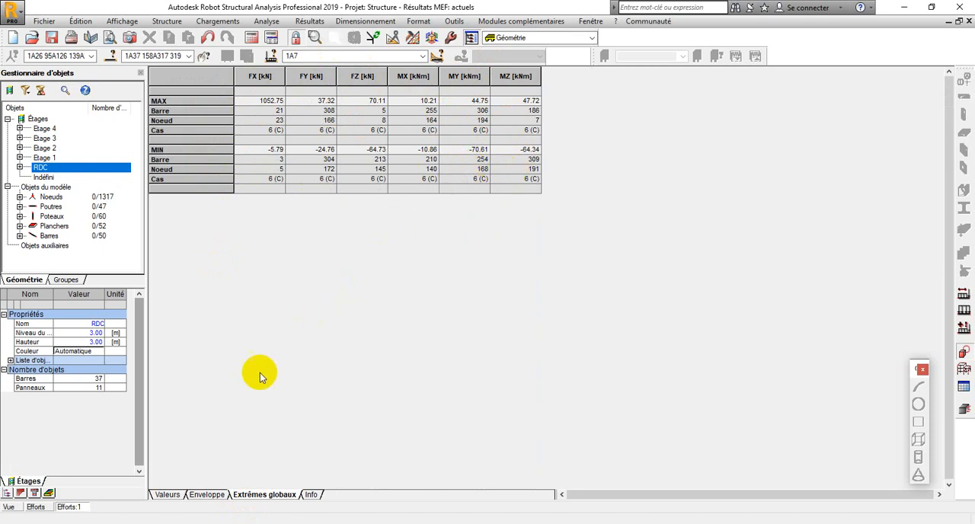
Return to the 3D model view and select bar 254
{"action": "left_click", "coordinate": [9, 506]}
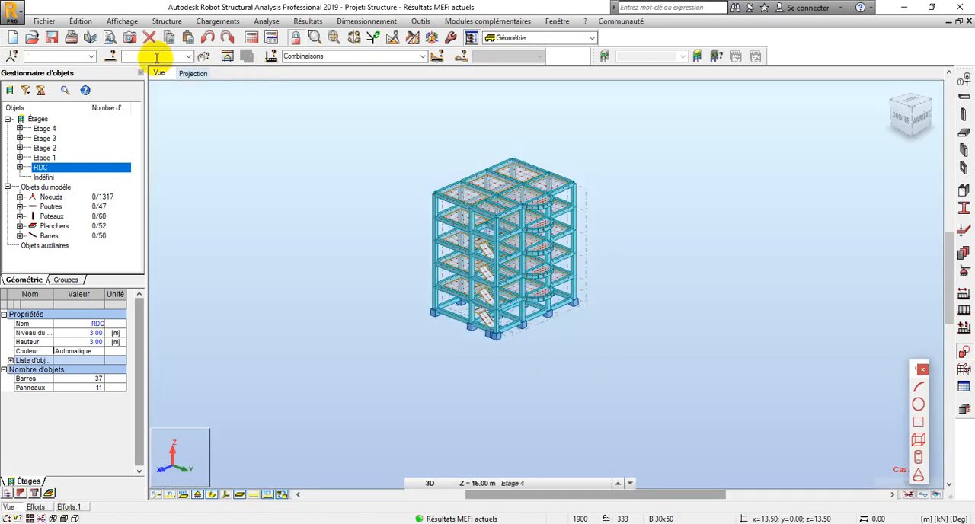
{"action": "left_click", "coordinate": [156, 57]}
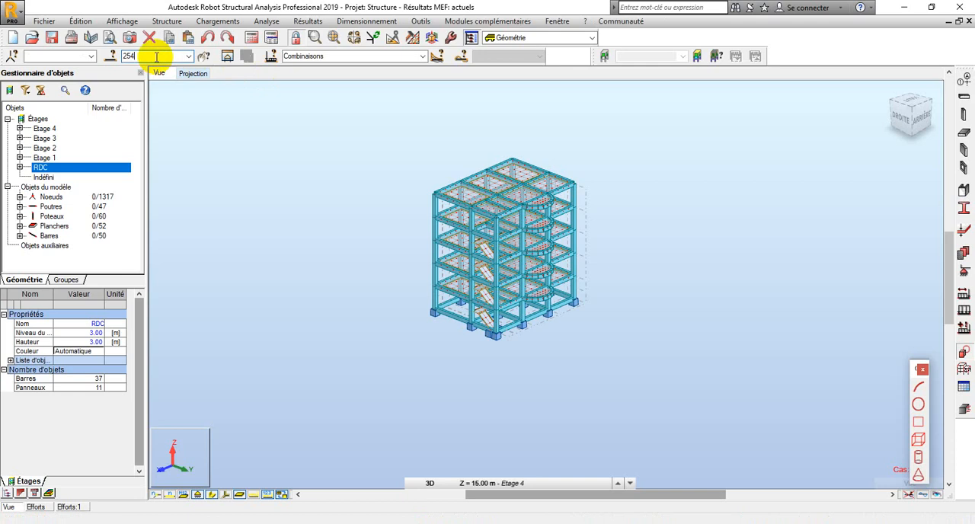
{"action": "key", "text": "Return"}
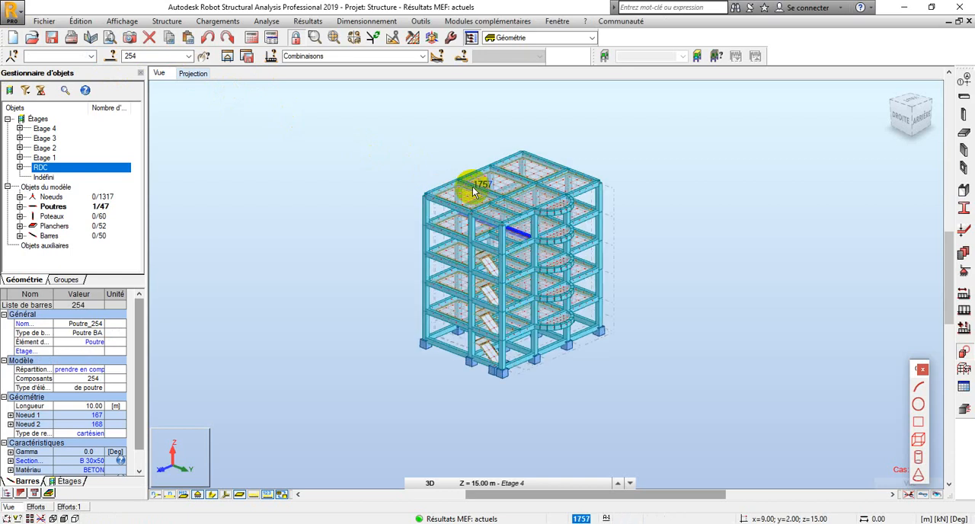
Examine where the selected beam 254 sits in the building from a rotated 3D view, and return to selection mode
{"action": "scroll", "coordinate": [464, 185], "scroll_direction": "up", "scroll_amount": 2}
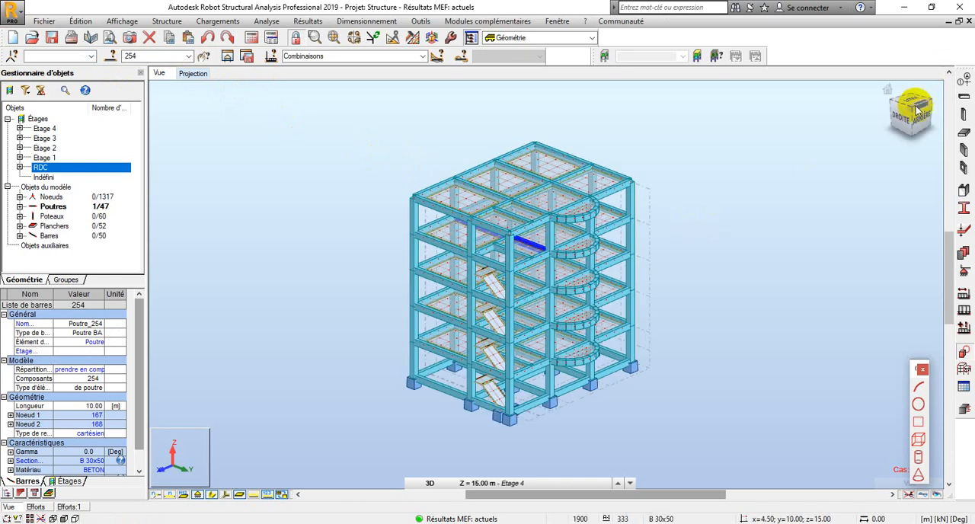
{"action": "right_click", "coordinate": [228, 264]}
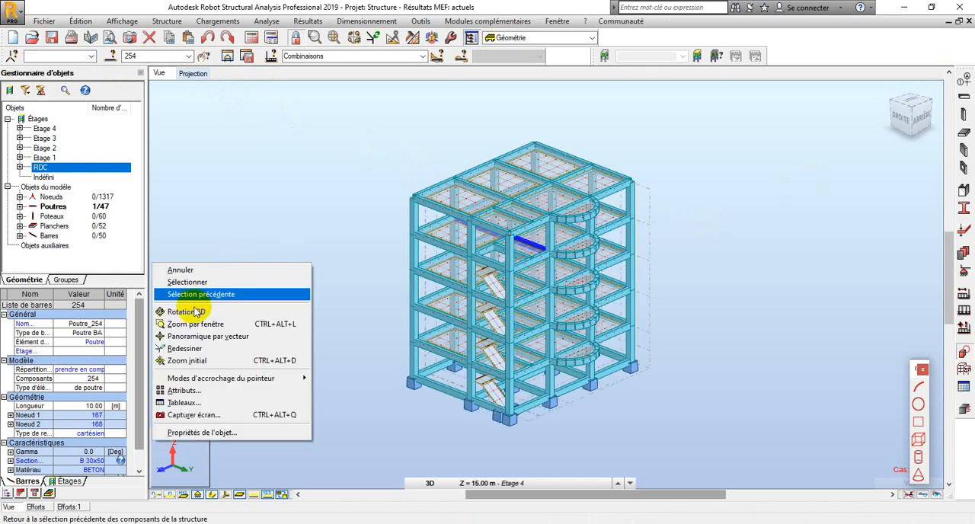
{"action": "left_click", "coordinate": [186, 312]}
{"action": "left_click_drag", "start_coordinate": [264, 297], "coordinate": [374, 266]}
{"action": "scroll", "coordinate": [473, 215], "scroll_direction": "up", "scroll_amount": 2}
{"action": "scroll", "coordinate": [480, 212], "scroll_direction": "up", "scroll_amount": 1}
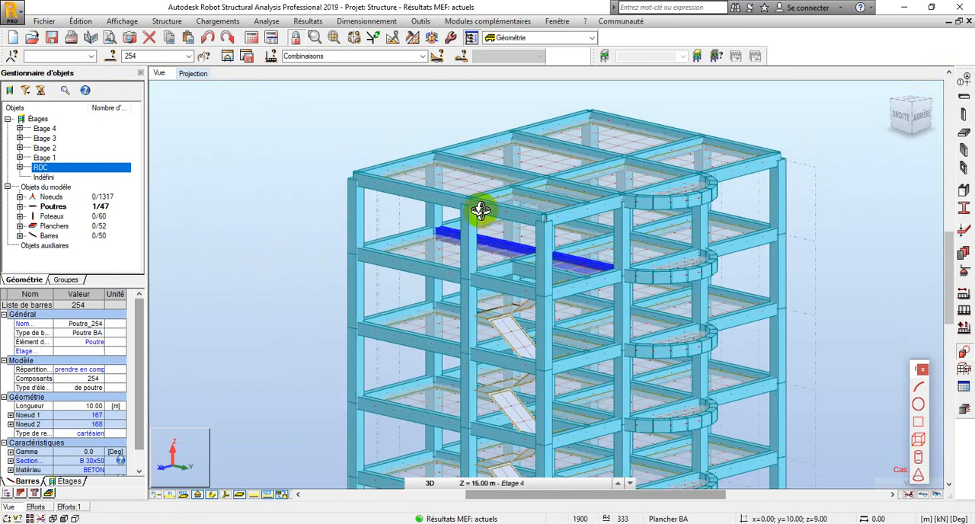
{"action": "scroll", "coordinate": [481, 215], "scroll_direction": "down", "scroll_amount": 3}
{"action": "scroll", "coordinate": [482, 217], "scroll_direction": "up", "scroll_amount": 2}
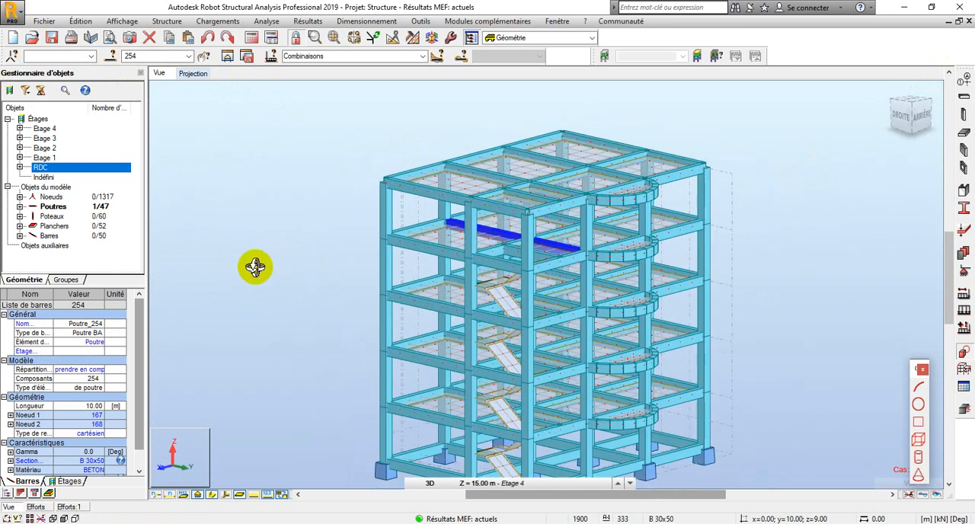
{"action": "right_click", "coordinate": [214, 262]}
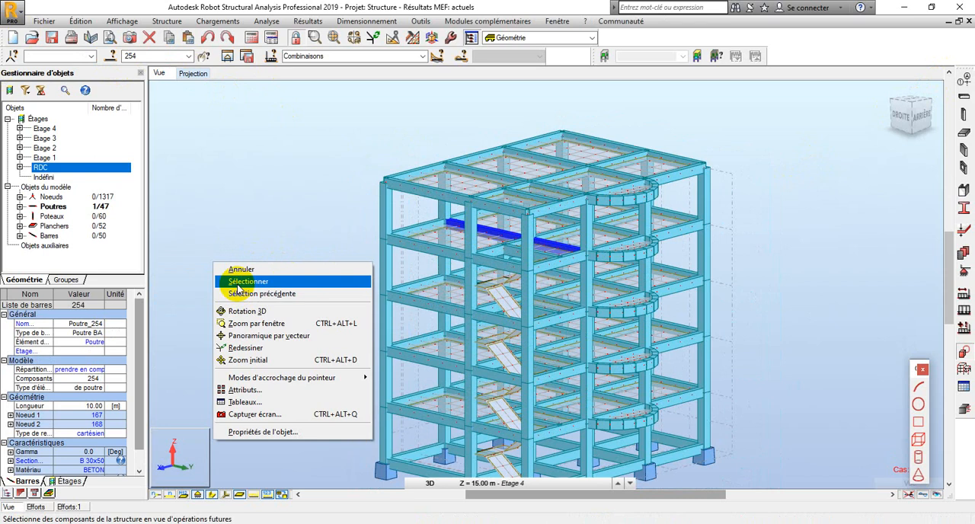
{"action": "left_click", "coordinate": [242, 281]}
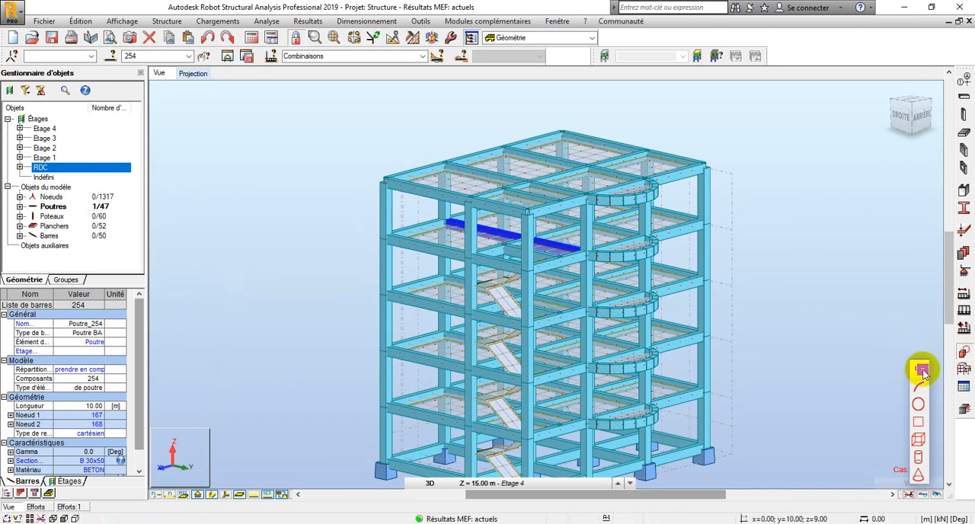
Start the real reinforcement design of the selected beam with the manual ELU and ELS combinations, and select both spans
{"action": "left_click", "coordinate": [963, 408]}
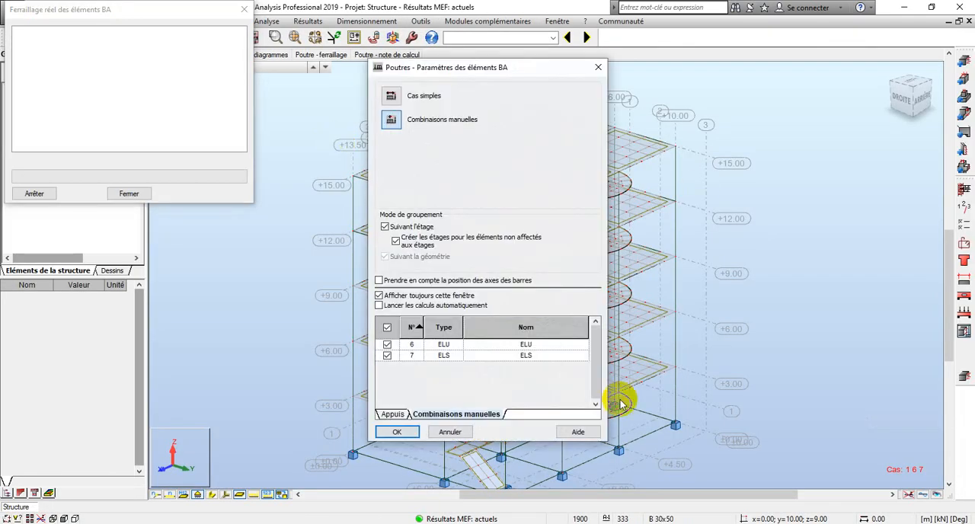
{"action": "left_click", "coordinate": [396, 432]}
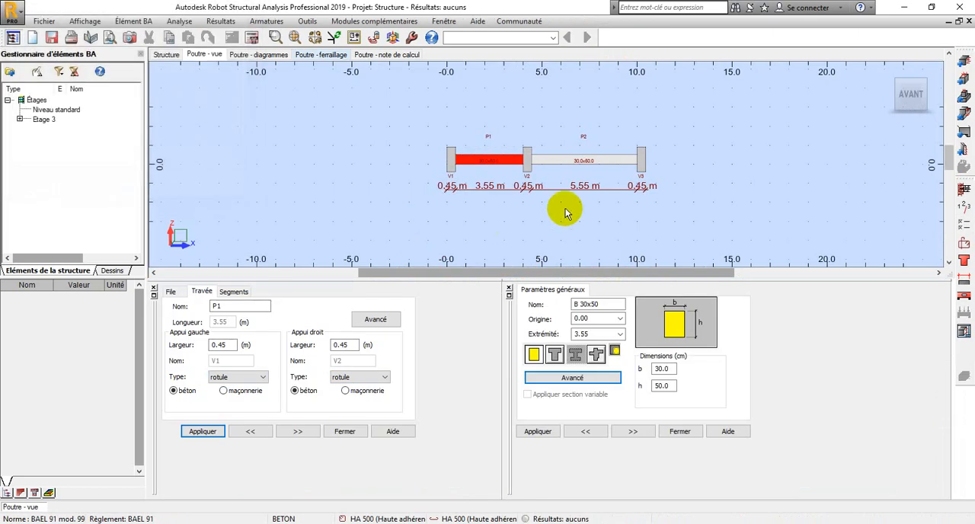
{"action": "left_click", "coordinate": [576, 161], "text": "ctrl"}
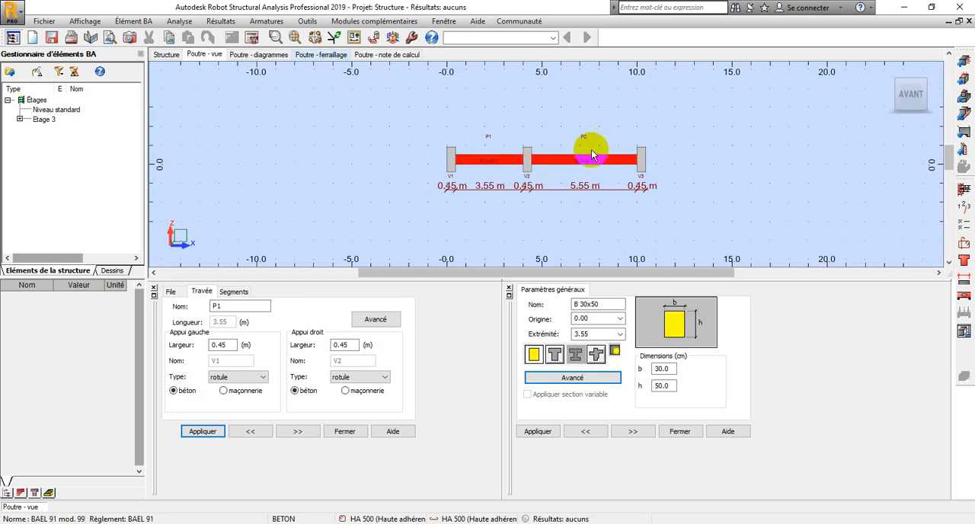
Set the storey parameters to "peu préjudiciable" cracking, "non agressif" environment and 0 h fire resistance, and accept them
{"action": "left_click", "coordinate": [964, 207]}
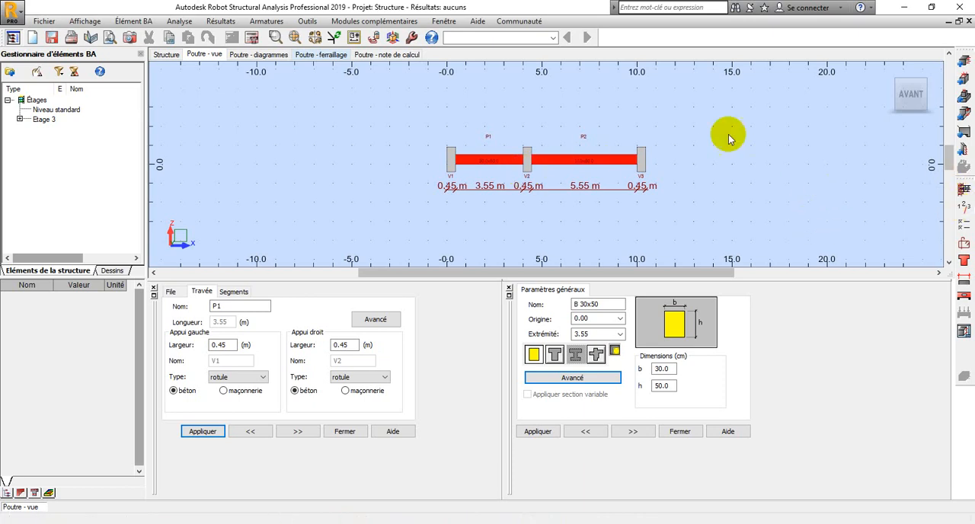
{"action": "left_click_drag", "start_coordinate": [442, 196], "coordinate": [266, 128]}
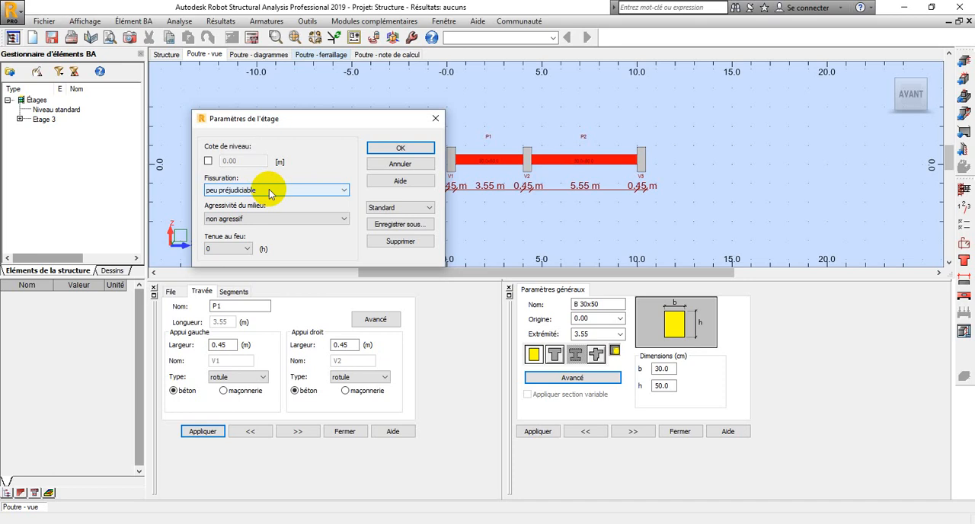
{"action": "left_click", "coordinate": [269, 190]}
{"action": "left_click", "coordinate": [233, 208]}
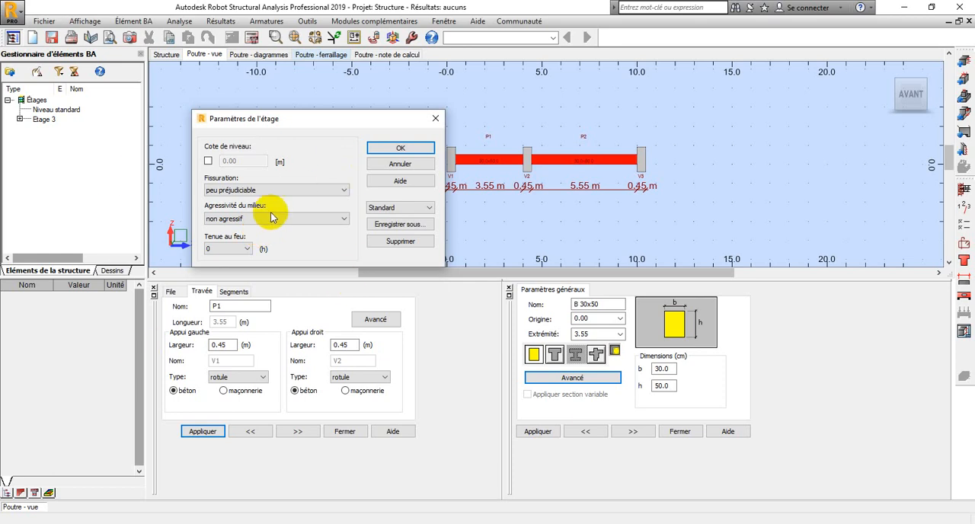
{"action": "left_click", "coordinate": [345, 220]}
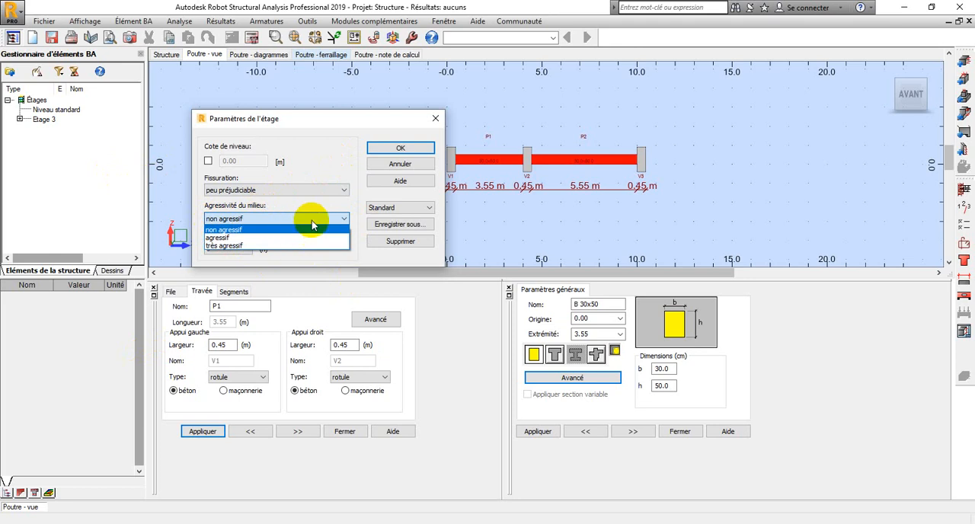
{"action": "left_click", "coordinate": [276, 229]}
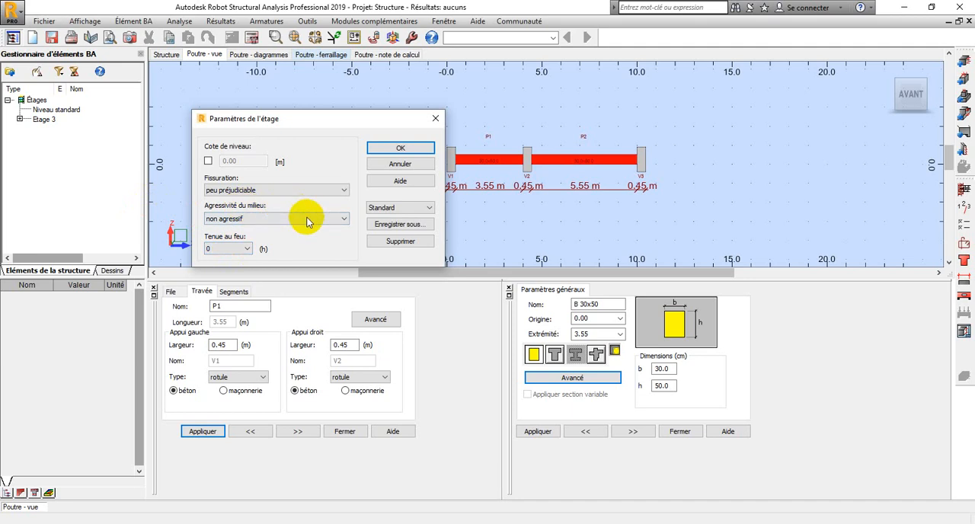
{"action": "left_click", "coordinate": [210, 252]}
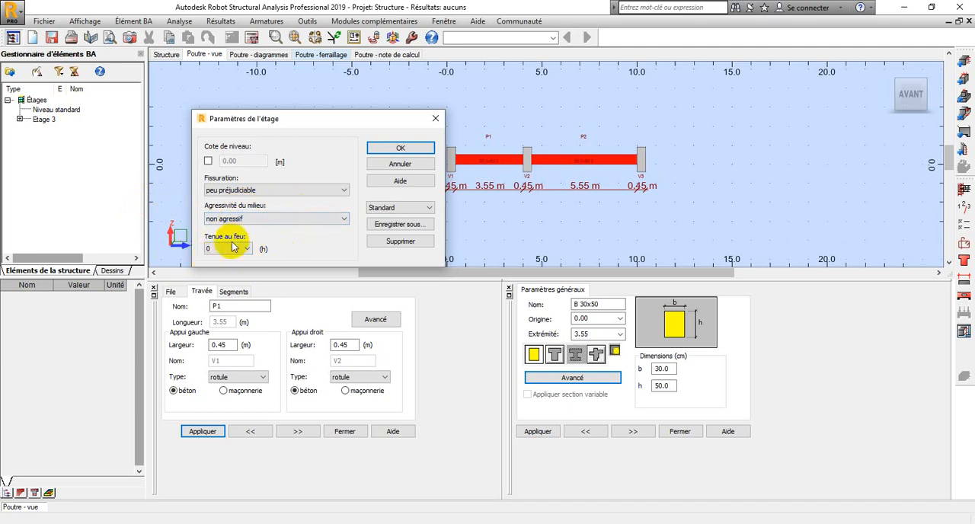
{"action": "left_click", "coordinate": [402, 148]}
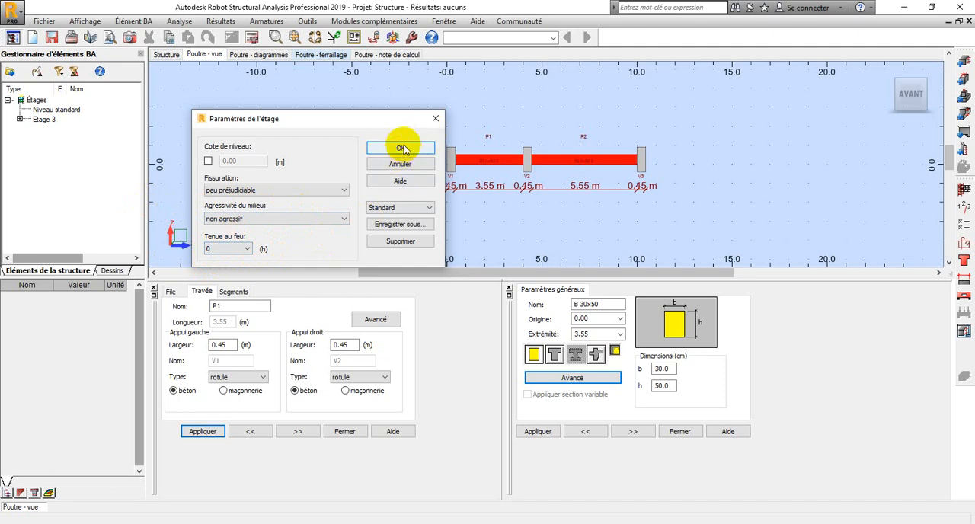
In the beam's advanced calculation options, enable support moment reduction at 50% for ELU and 50% for ELS
{"action": "left_click", "coordinate": [964, 199]}
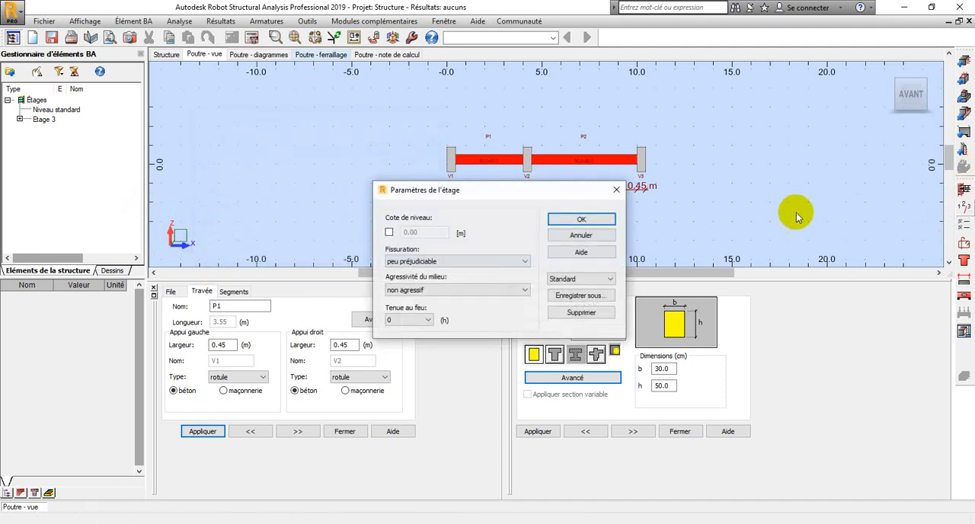
{"action": "left_click", "coordinate": [616, 190]}
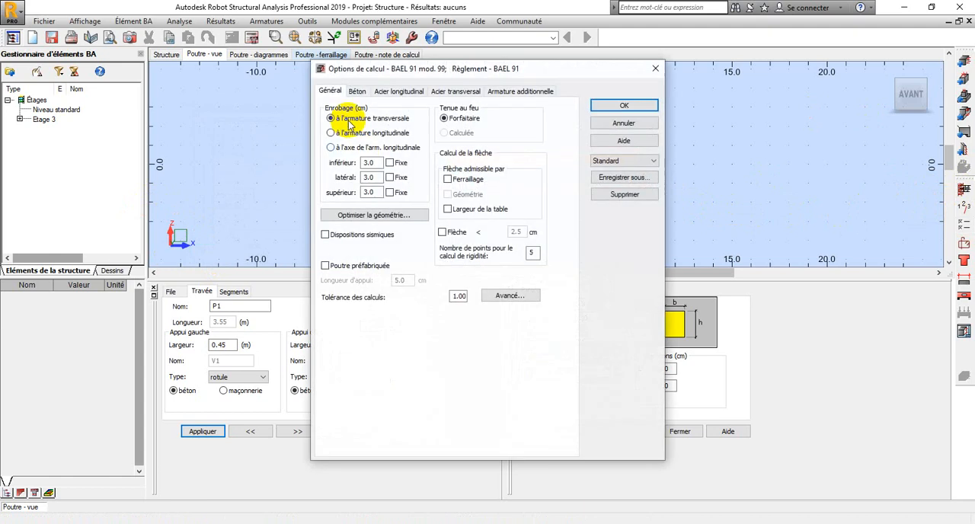
{"action": "left_click_drag", "start_coordinate": [331, 77], "coordinate": [147, 57]}
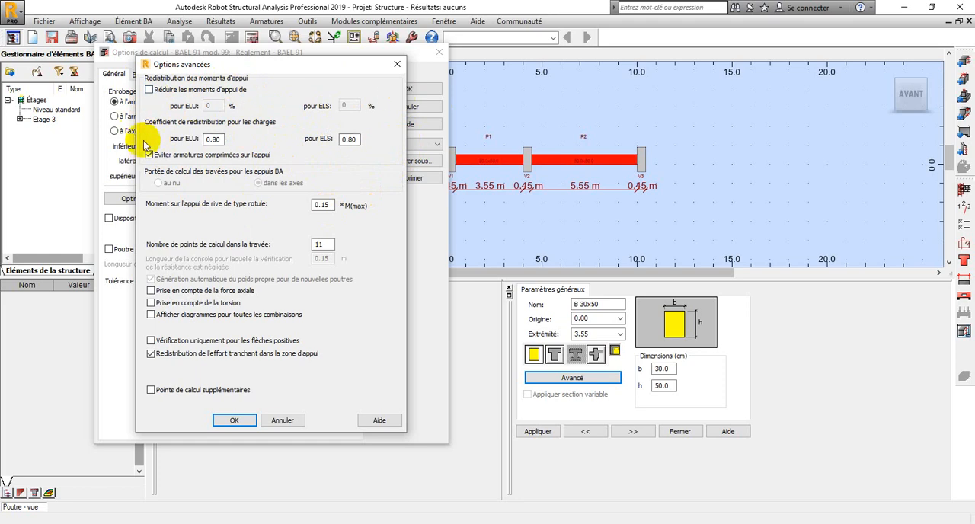
{"action": "left_click", "coordinate": [149, 90]}
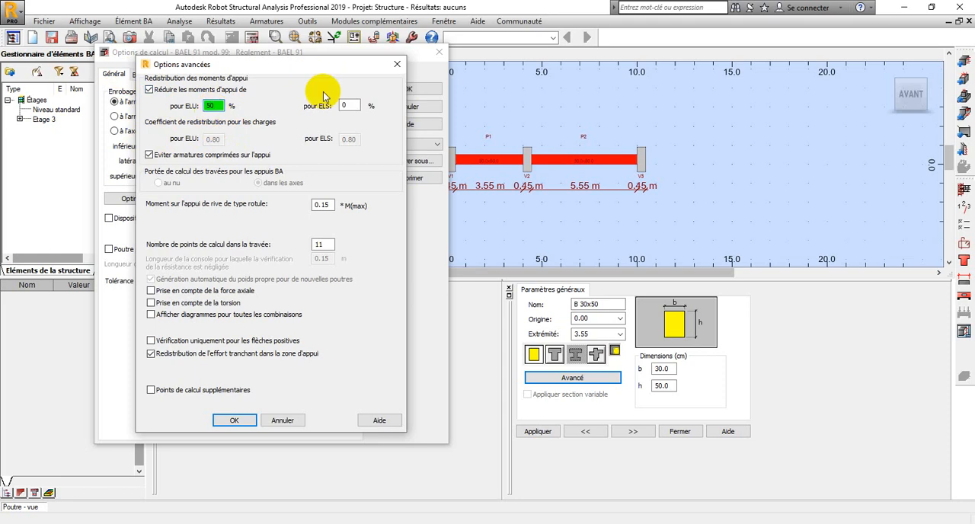
{"action": "double_click", "coordinate": [349, 106]}
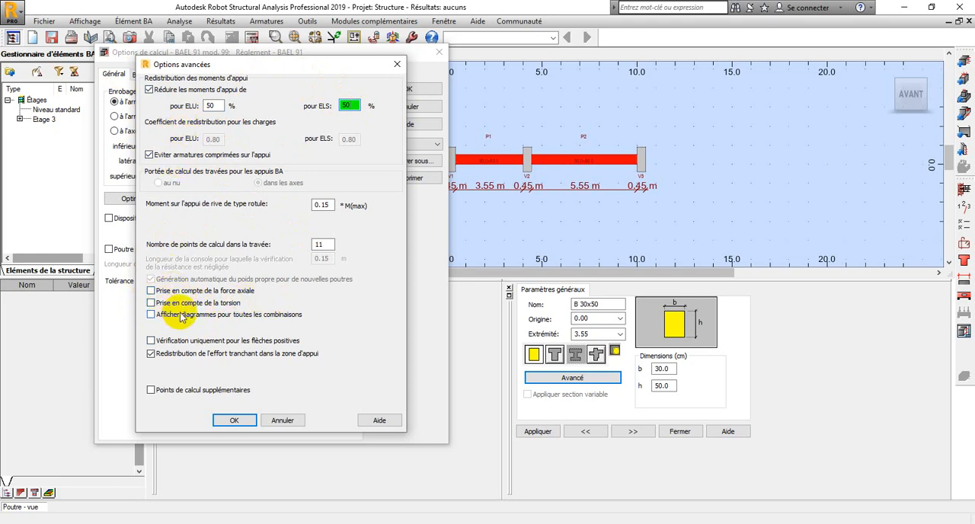
{"action": "left_click", "coordinate": [234, 420]}
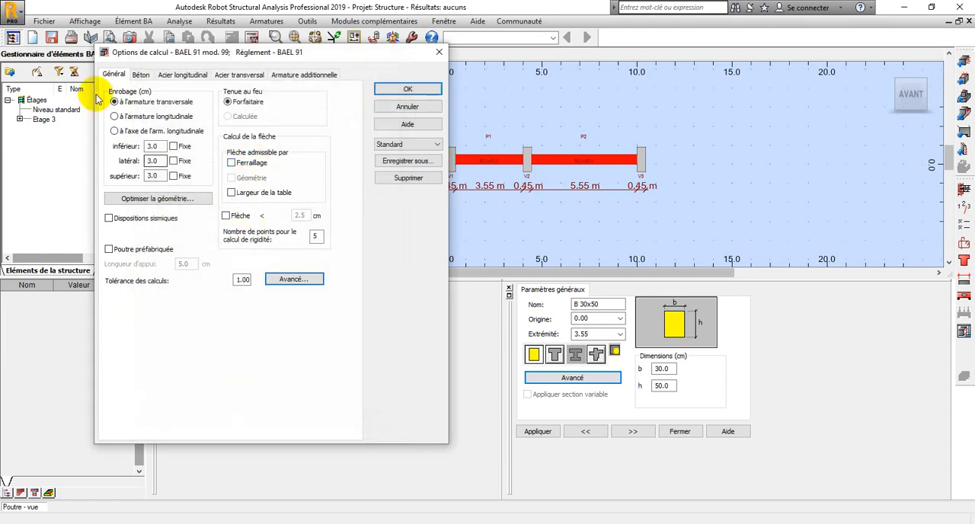
Set the beam's concrete material to BETON25 in the calculation options
{"action": "left_click", "coordinate": [143, 79]}
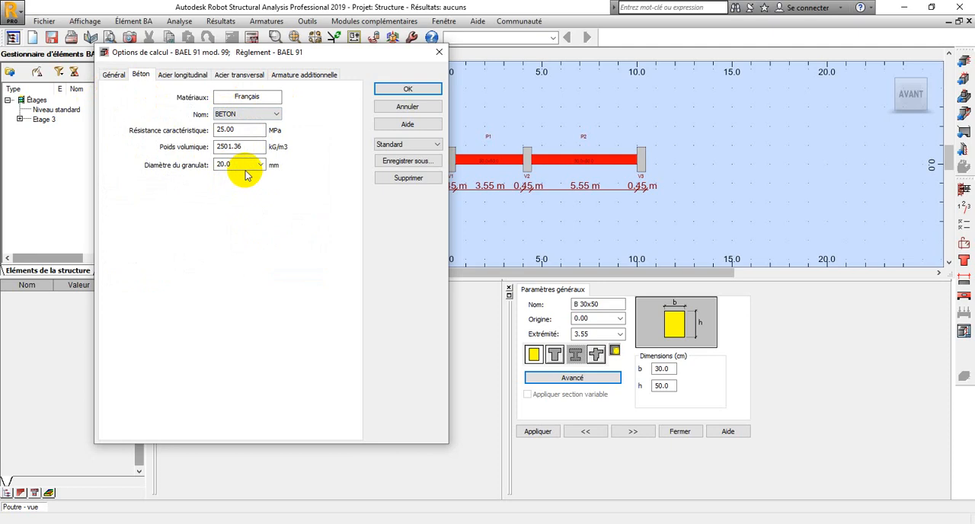
{"action": "left_click", "coordinate": [255, 115]}
{"action": "left_click", "coordinate": [254, 115]}
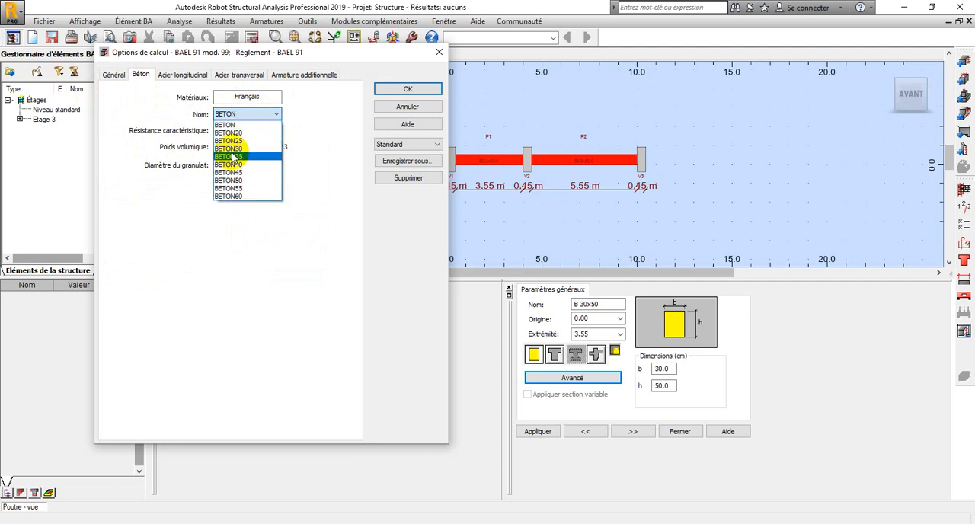
{"action": "left_click", "coordinate": [235, 141]}
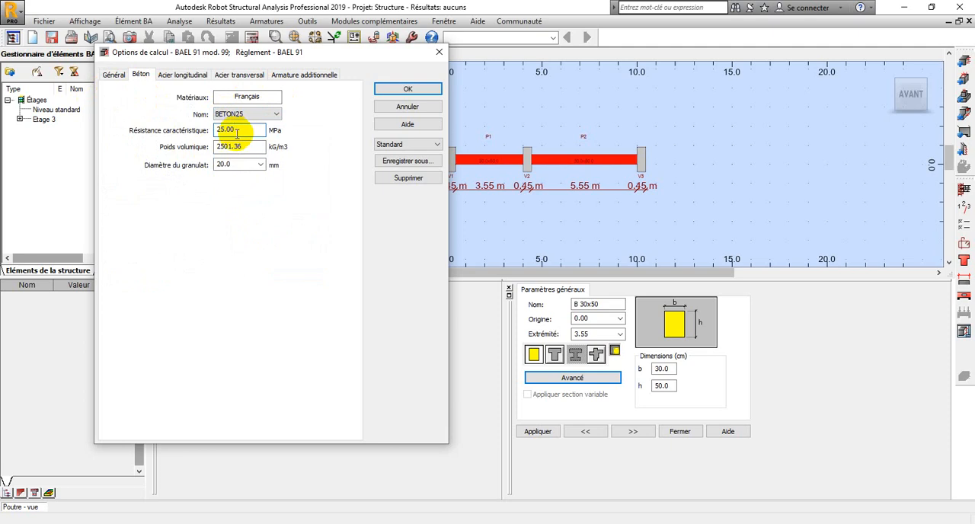
Set the aggregate diameter to 25 mm and the longitudinal steel to HA 400 with only 12, 14, 16 and 20 mm bars allowed
{"action": "left_click_drag", "start_coordinate": [255, 161], "coordinate": [202, 172]}
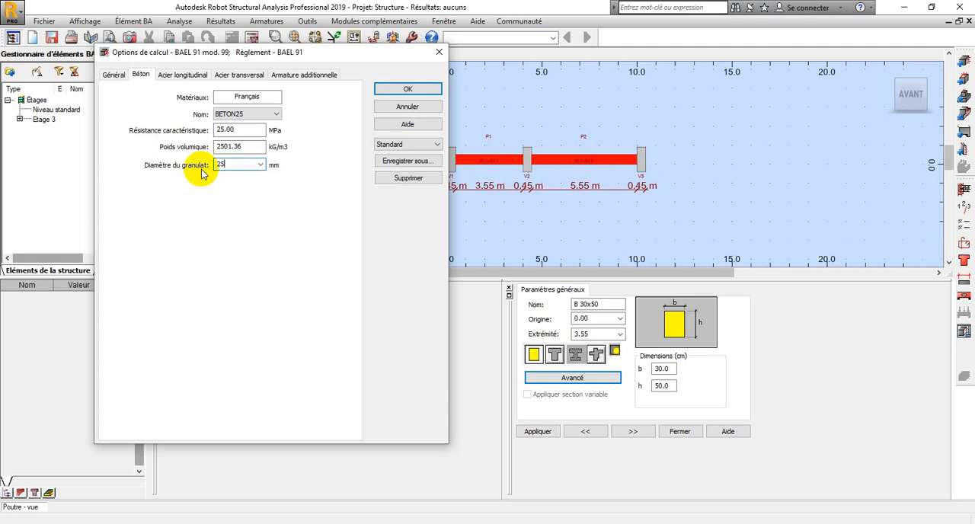
{"action": "left_click", "coordinate": [261, 116]}
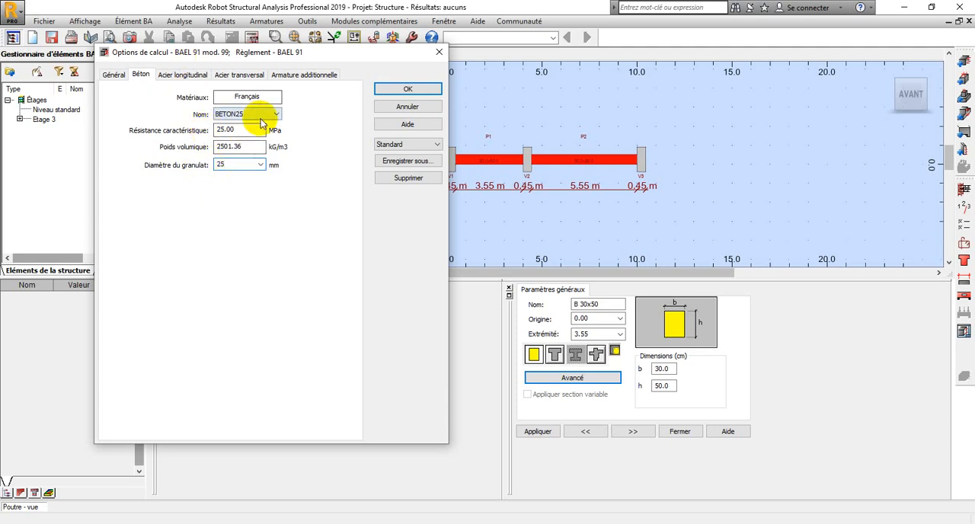
{"action": "left_click", "coordinate": [183, 74]}
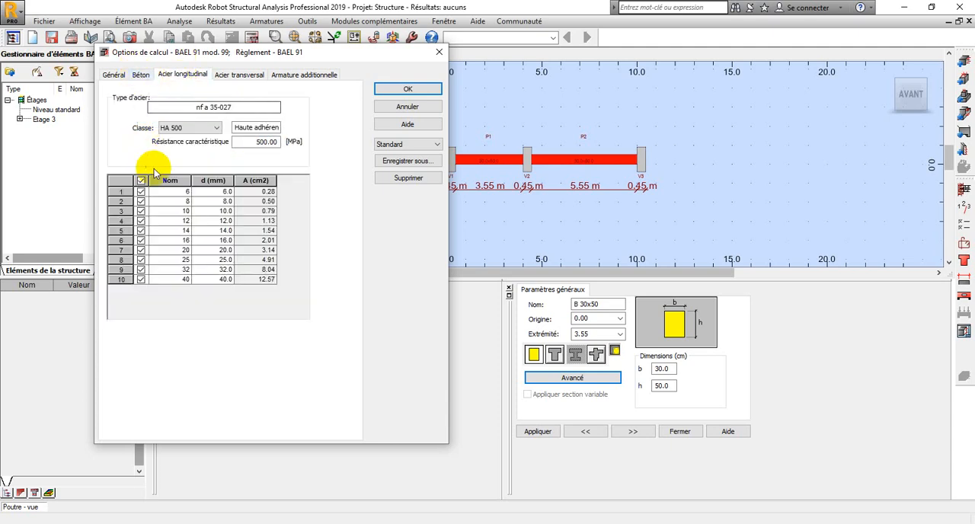
{"action": "left_click", "coordinate": [195, 130]}
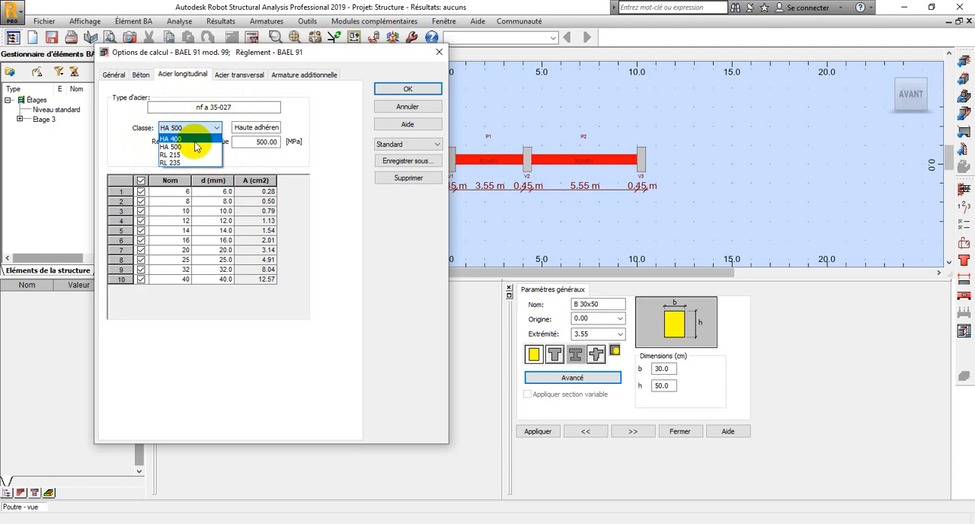
{"action": "left_click", "coordinate": [195, 141]}
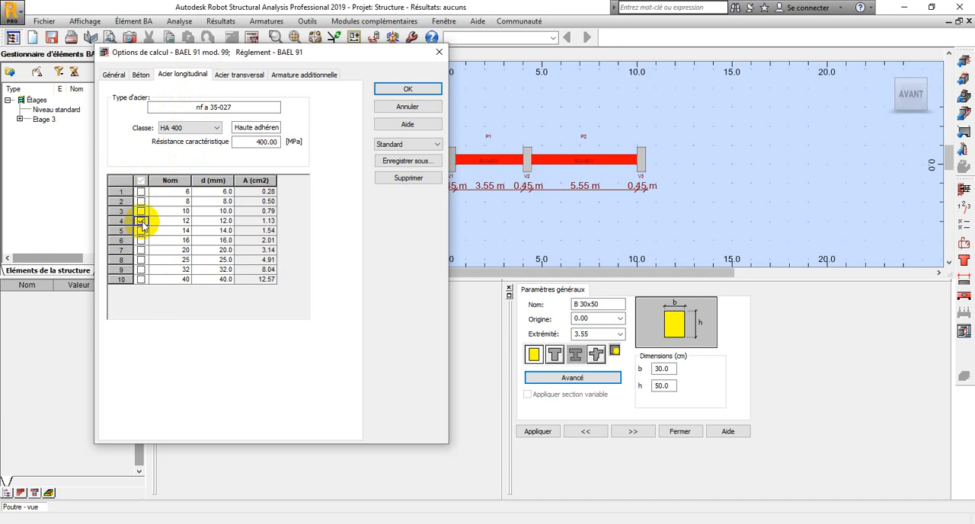
{"action": "left_click", "coordinate": [141, 230]}
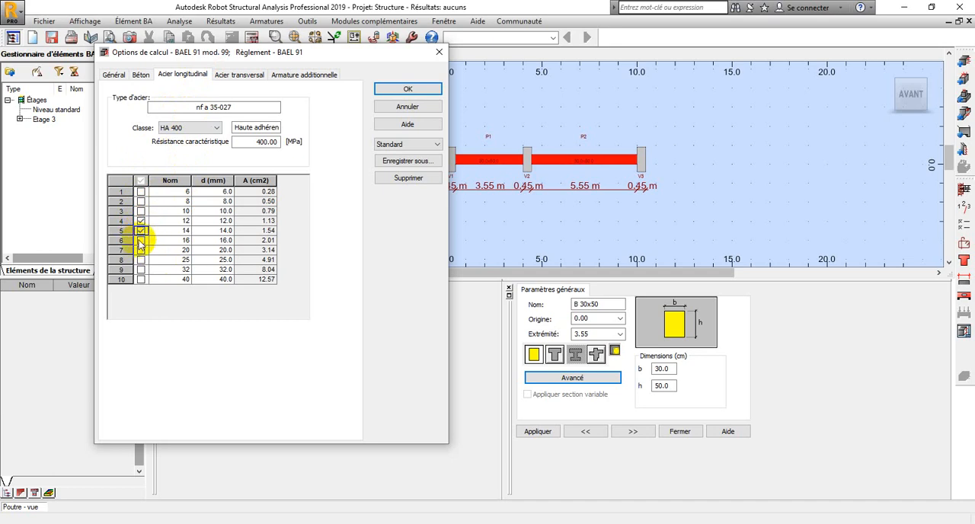
{"action": "left_click", "coordinate": [141, 240]}
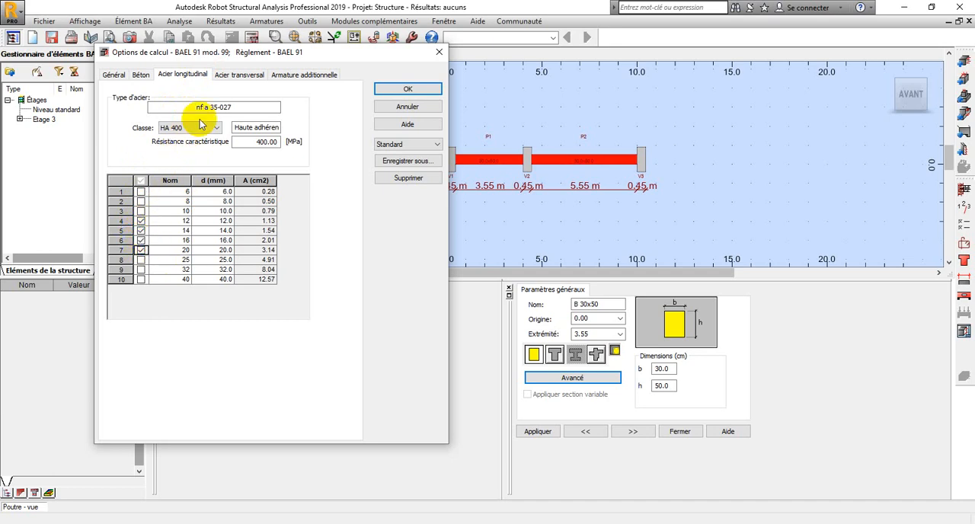
Set the transverse steel to HA 400 with only 8, 10 and 12 mm bars allowed, and accept the calculation options
{"action": "left_click", "coordinate": [242, 74]}
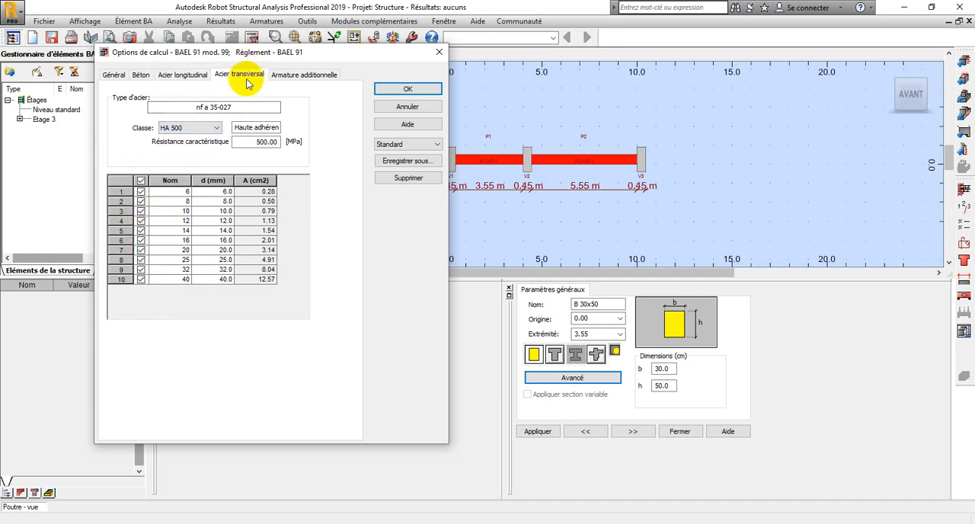
{"action": "left_click", "coordinate": [171, 128]}
{"action": "left_click", "coordinate": [173, 139]}
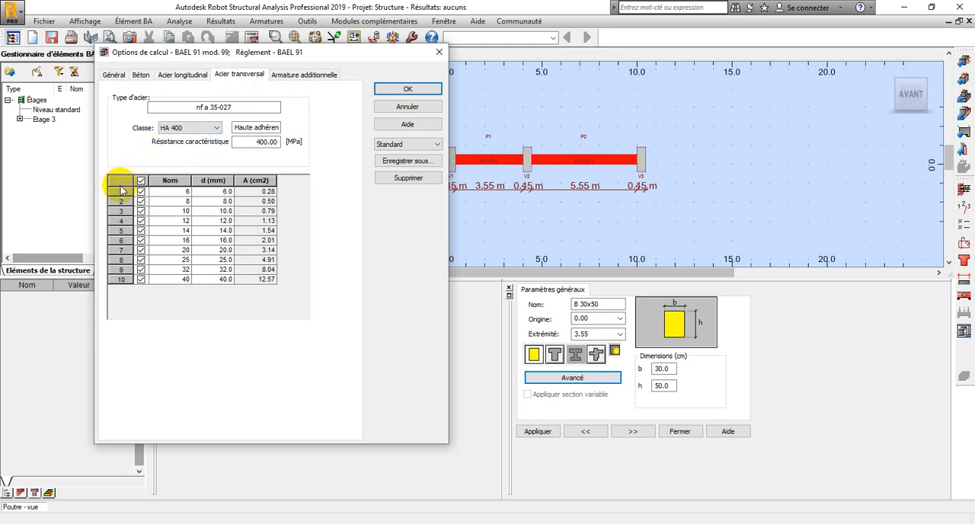
{"action": "left_click", "coordinate": [141, 182]}
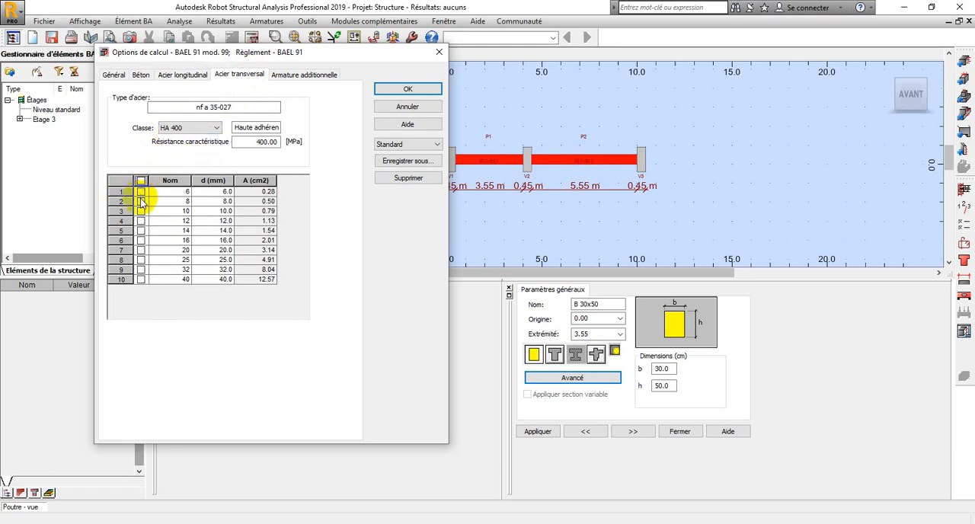
{"action": "left_click", "coordinate": [141, 201]}
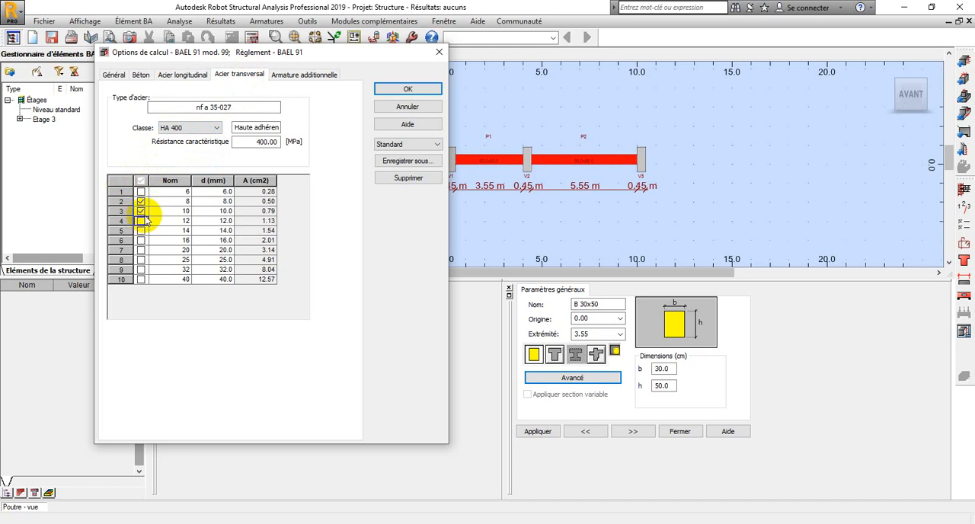
{"action": "left_click", "coordinate": [143, 221]}
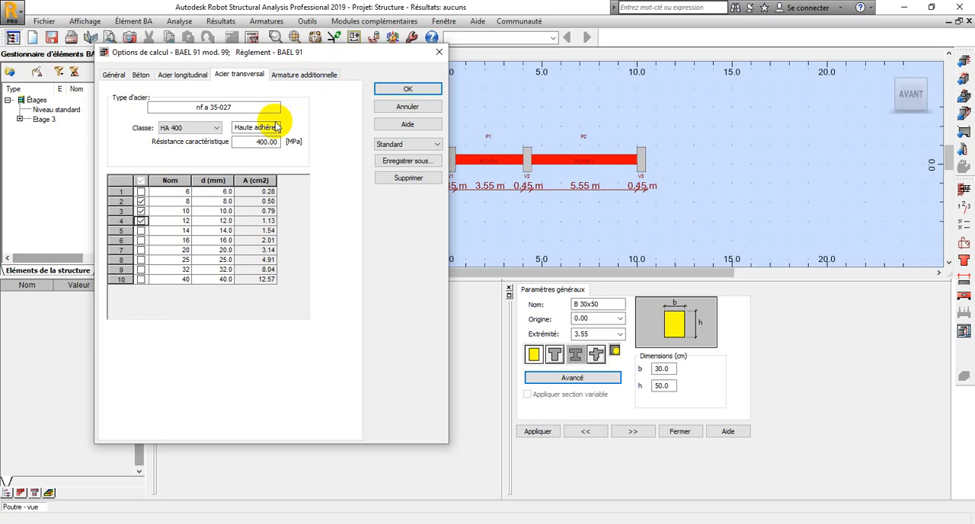
{"action": "left_click", "coordinate": [398, 90]}
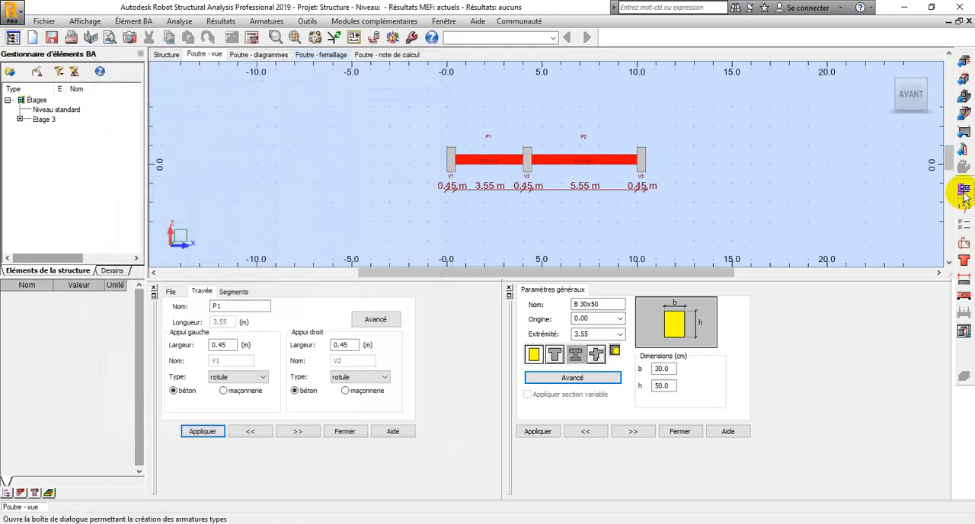
In the beam's reinforcement layout settings, keep grouped layers enabled and set the number of lower bar layers to Auto
{"action": "left_click", "coordinate": [964, 240]}
{"action": "left_click_drag", "start_coordinate": [380, 67], "coordinate": [135, 61]}
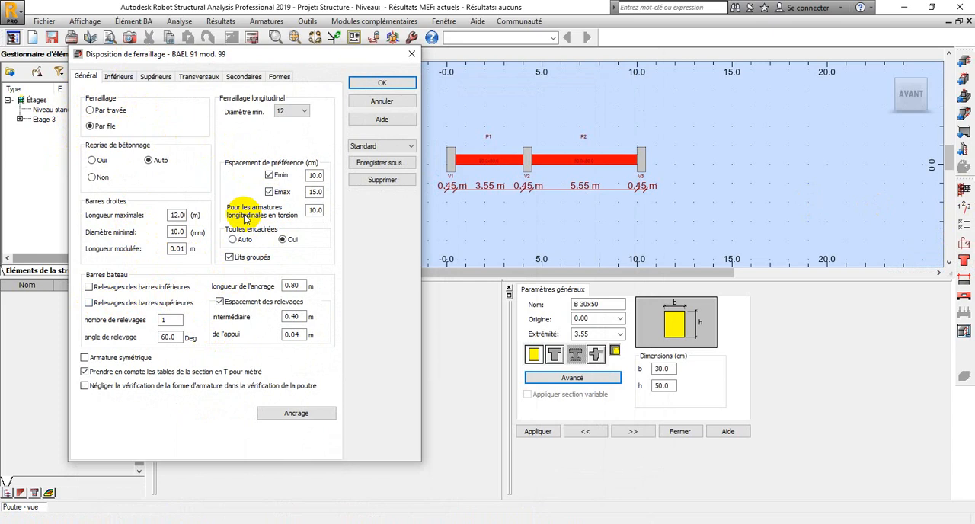
{"action": "left_click", "coordinate": [229, 257]}
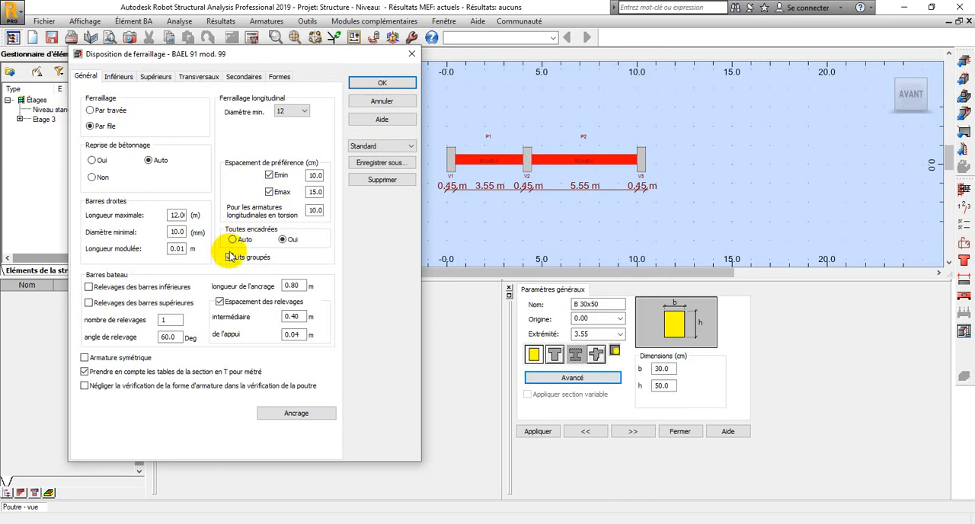
{"action": "left_click", "coordinate": [229, 257]}
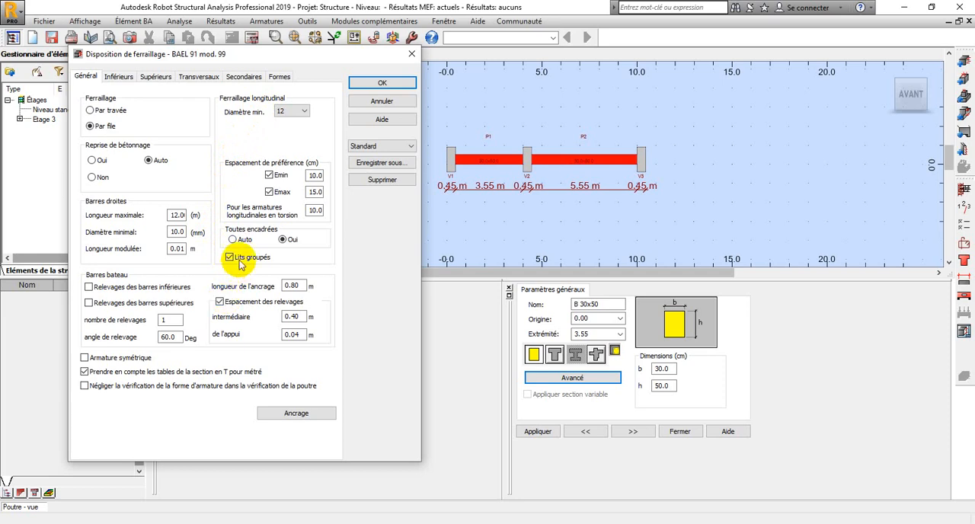
{"action": "left_click", "coordinate": [118, 77]}
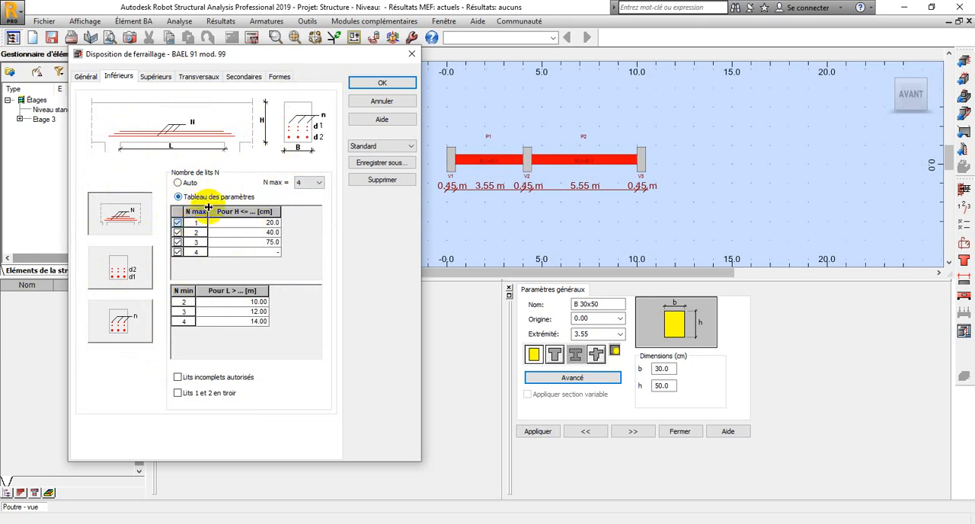
{"action": "left_click", "coordinate": [324, 182]}
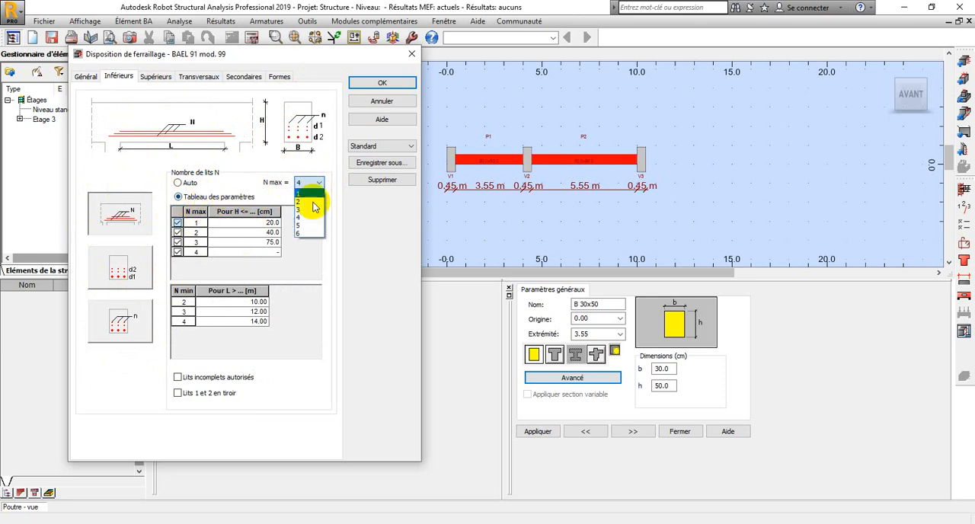
{"action": "left_click", "coordinate": [303, 182]}
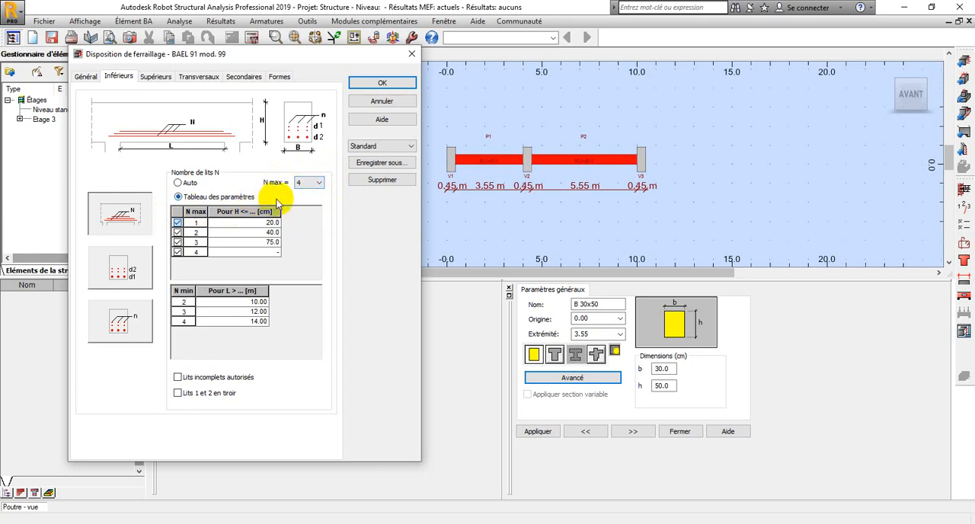
{"action": "left_click", "coordinate": [178, 184]}
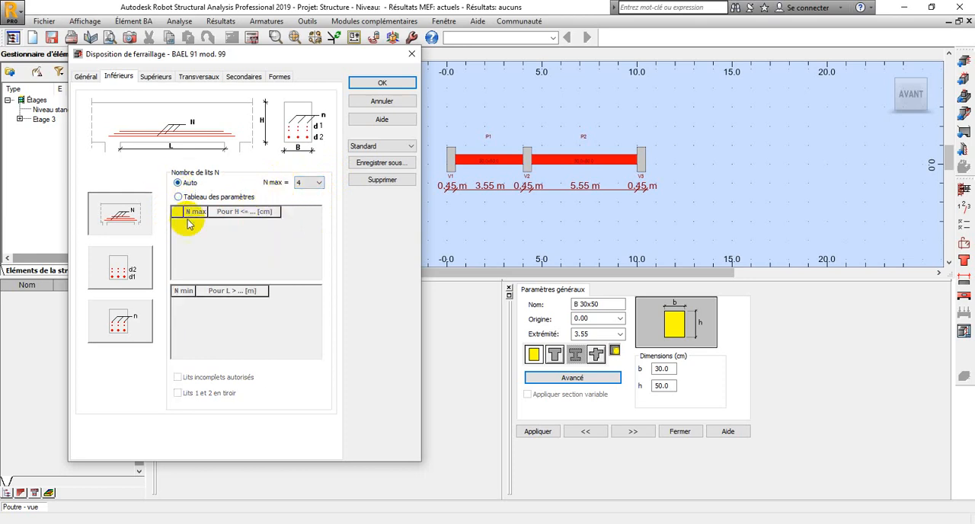
Set the number of upper bar layers to Auto and accept the reinforcement layout settings
{"action": "left_click", "coordinate": [154, 80]}
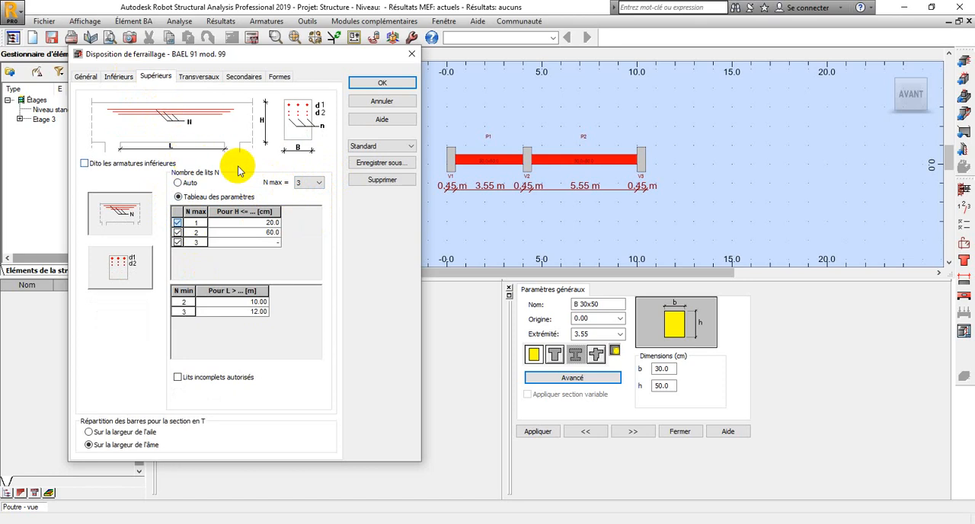
{"action": "left_click", "coordinate": [178, 182]}
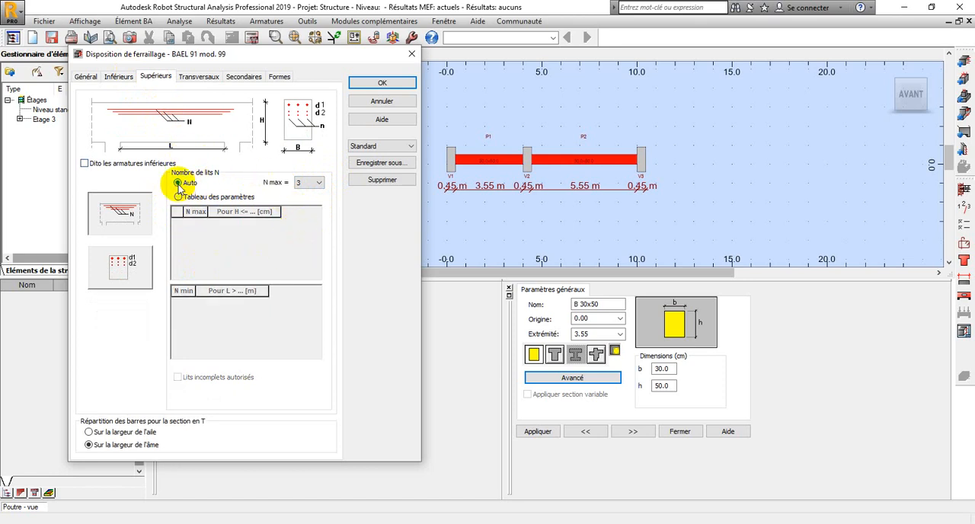
{"action": "left_click", "coordinate": [197, 79]}
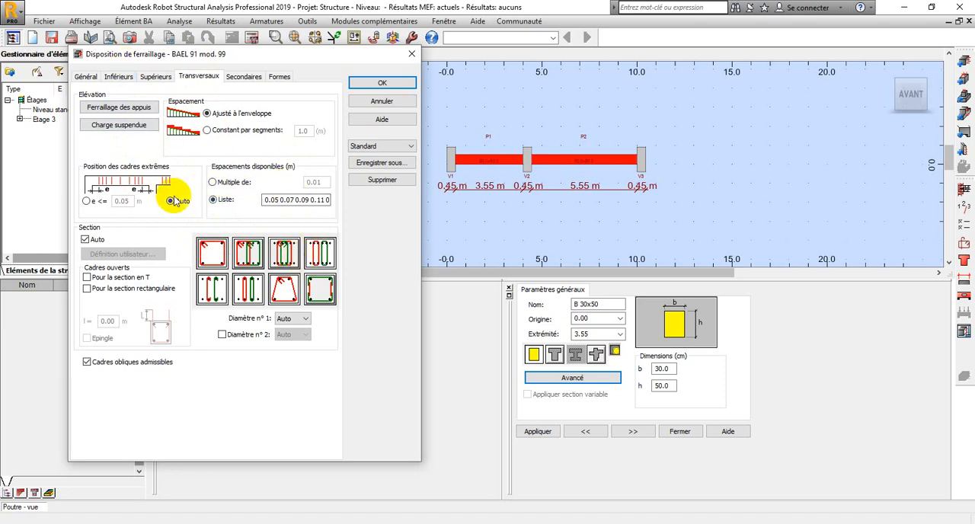
{"action": "left_click", "coordinate": [214, 254]}
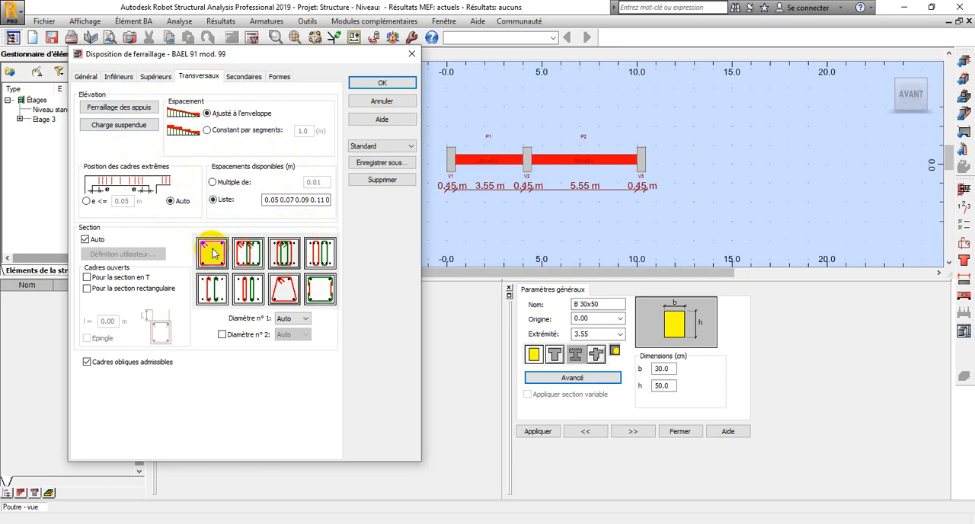
{"action": "left_click", "coordinate": [249, 78]}
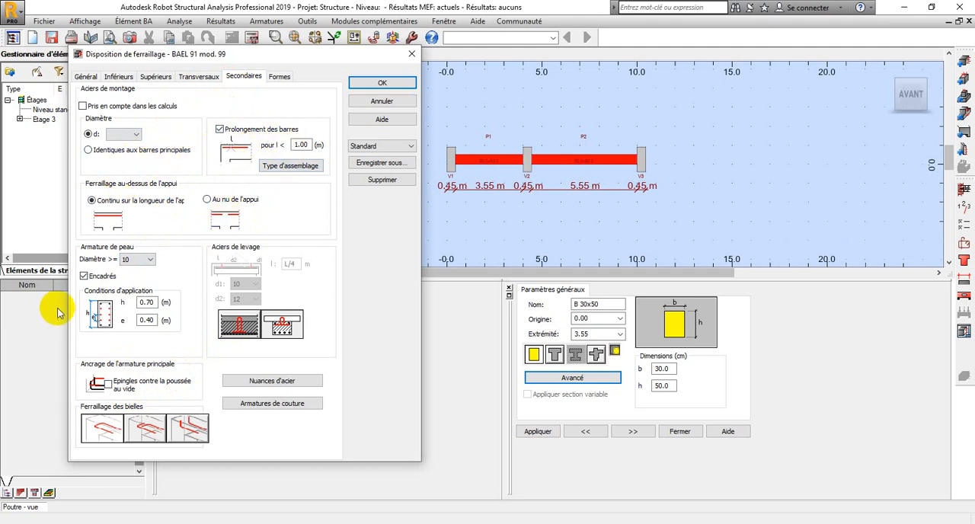
{"action": "left_click", "coordinate": [379, 81]}
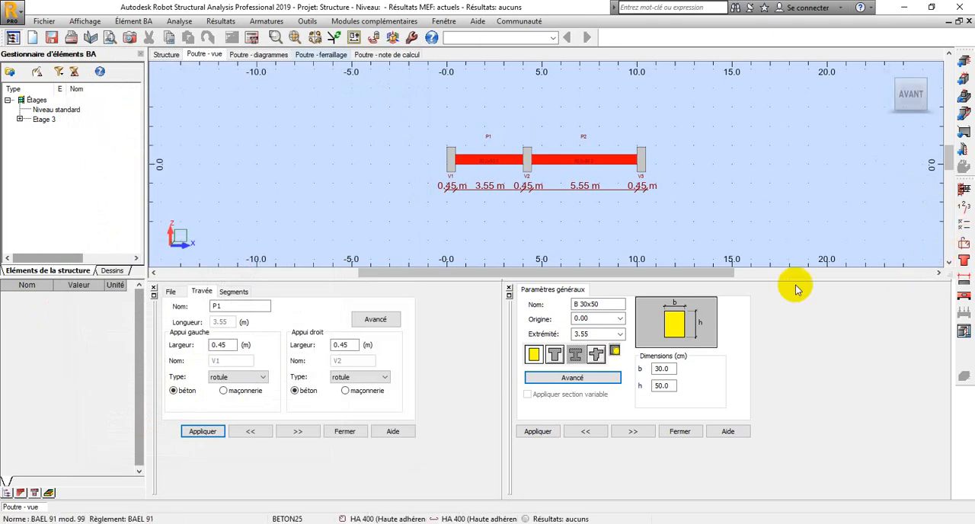
Run the beam's reinforcement calculation without generating drawings or keeping existing reinforcement unchanged
{"action": "left_click", "coordinate": [252, 40]}
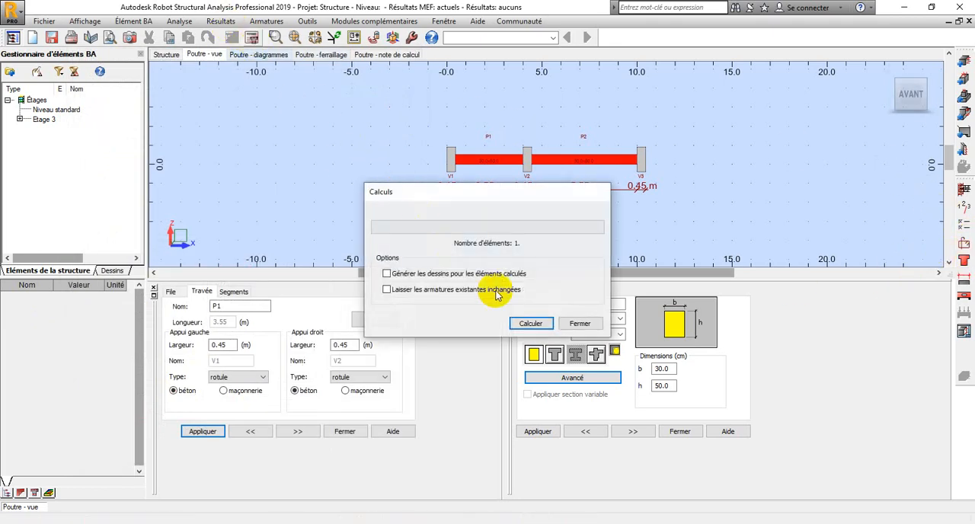
{"action": "left_click", "coordinate": [520, 323]}
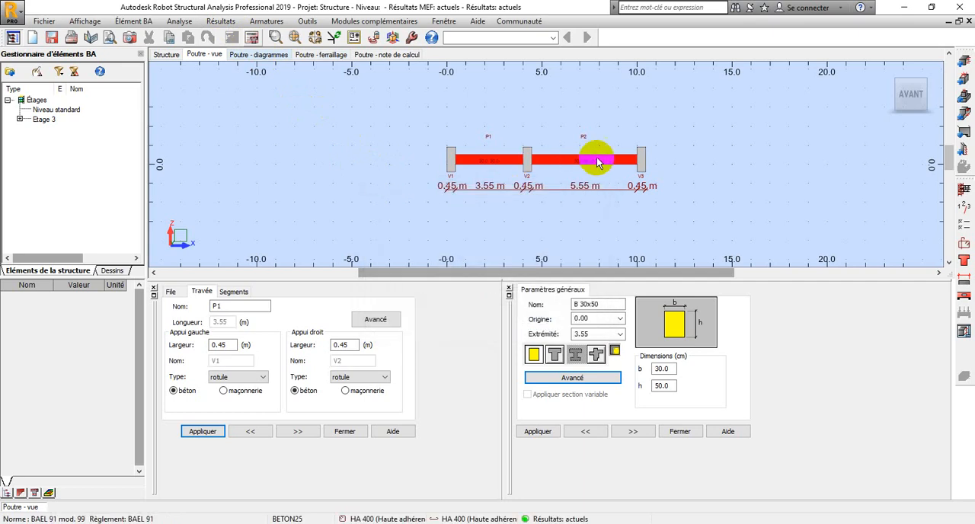
{"action": "scroll", "coordinate": [554, 141], "scroll_direction": "up", "scroll_amount": 1}
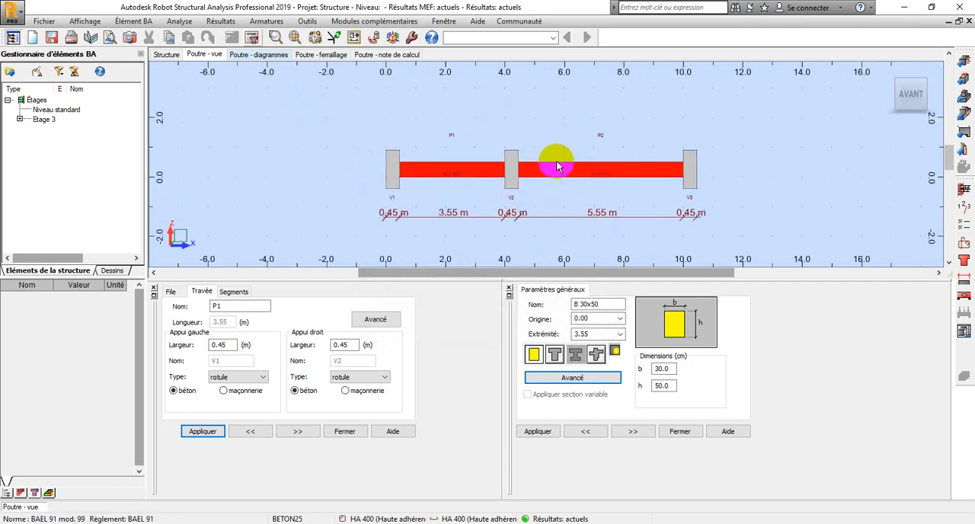
{"action": "scroll", "coordinate": [556, 166], "scroll_direction": "up", "scroll_amount": 1}
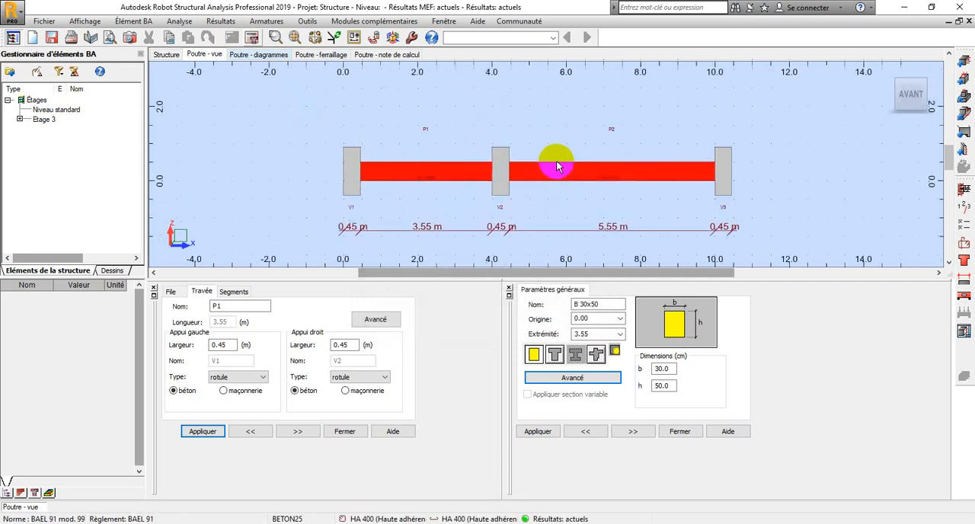
Display the beam's calculated reinforcement and examine the longitudinal bars and stirrups up close in 3D
{"action": "left_click", "coordinate": [326, 58]}
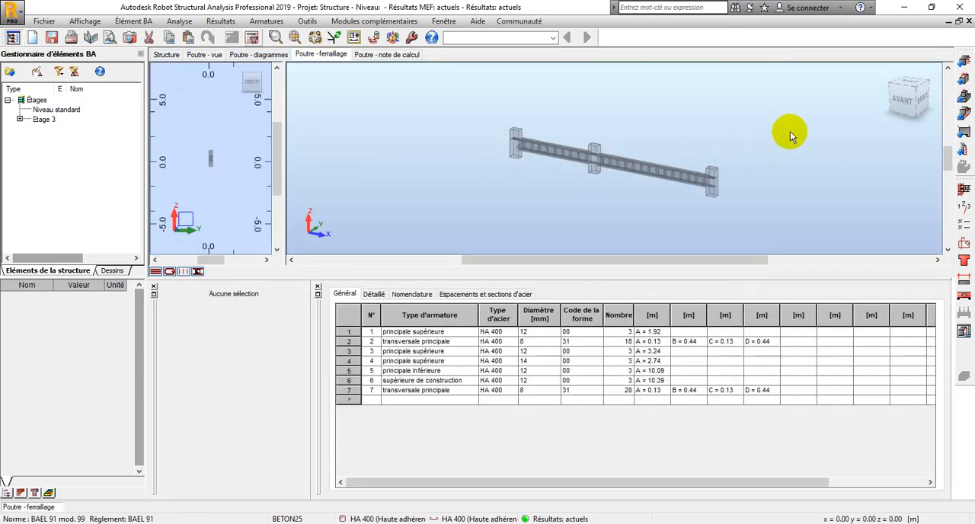
{"action": "right_click", "coordinate": [816, 111]}
{"action": "left_click", "coordinate": [818, 96]}
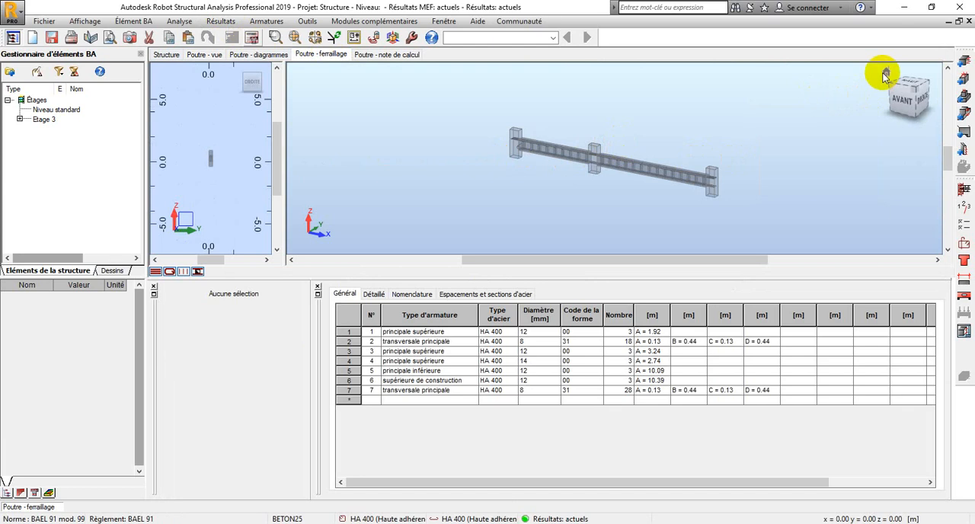
{"action": "left_click_drag", "start_coordinate": [884, 76], "coordinate": [724, 133]}
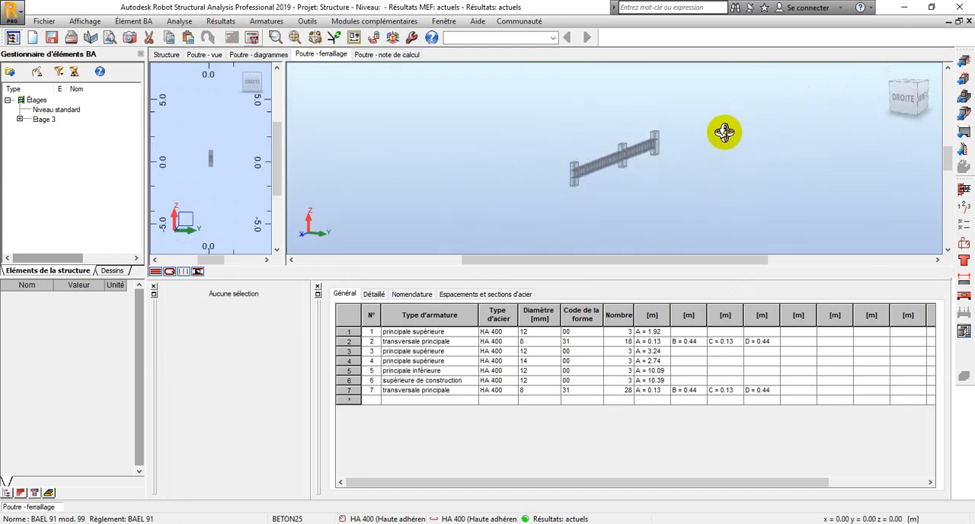
{"action": "scroll", "coordinate": [569, 168], "scroll_direction": "up", "scroll_amount": 5}
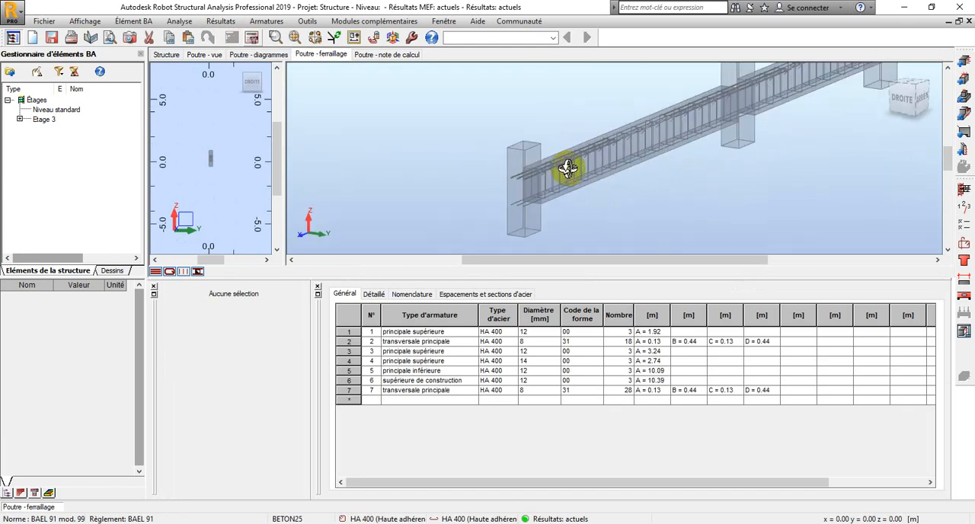
{"action": "scroll", "coordinate": [568, 168], "scroll_direction": "up", "scroll_amount": 6}
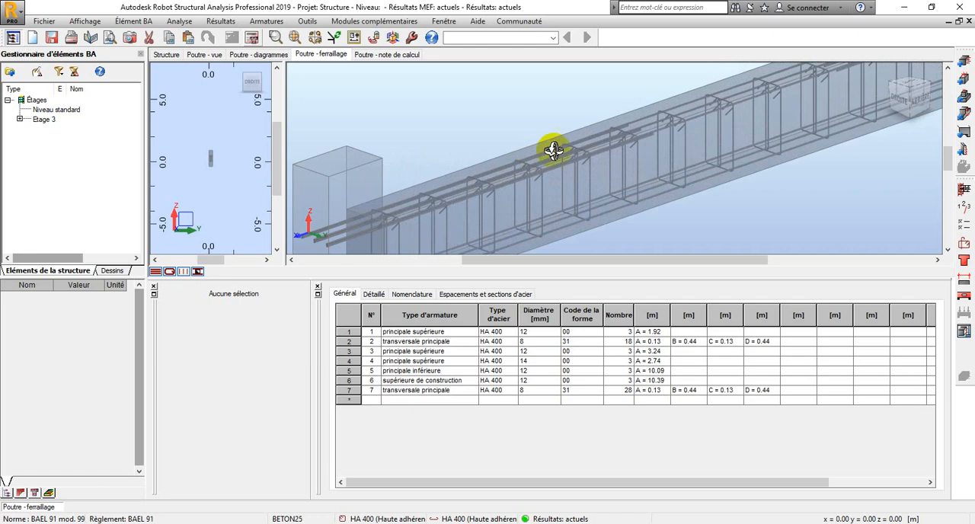
Turn the beam's cross-section view into a 3D view and widen it
{"action": "scroll", "coordinate": [564, 151], "scroll_direction": "down", "scroll_amount": 5}
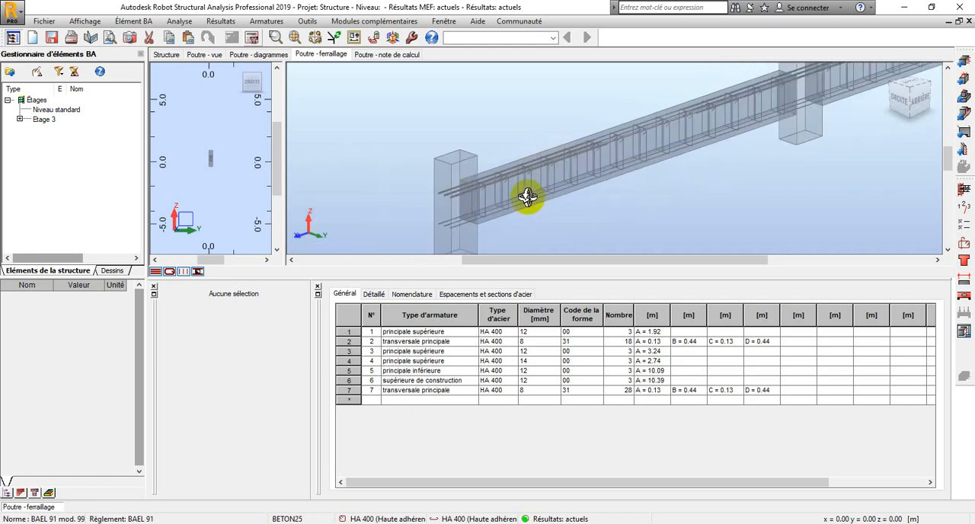
{"action": "scroll", "coordinate": [527, 197], "scroll_direction": "up", "scroll_amount": 1}
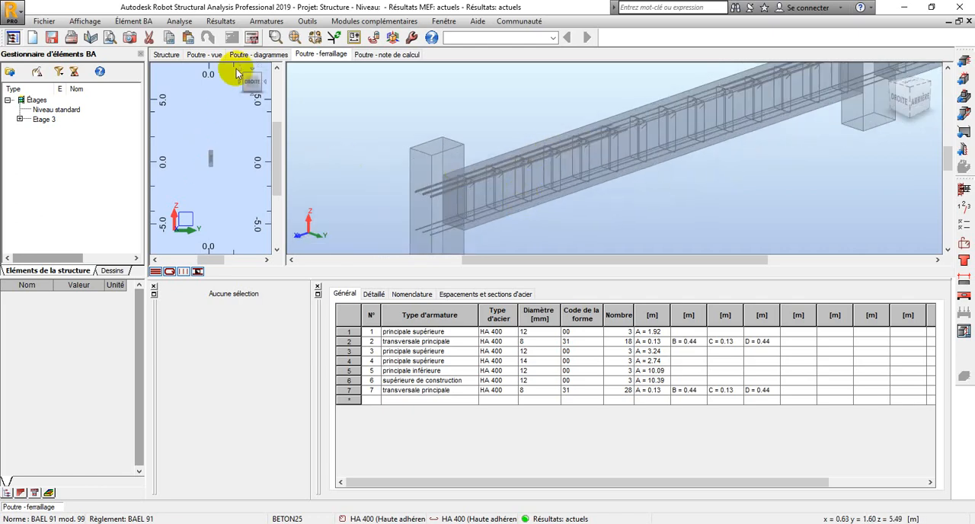
{"action": "middle_click_drag", "start_coordinate": [191, 159], "coordinate": [160, 165], "text": "shift"}
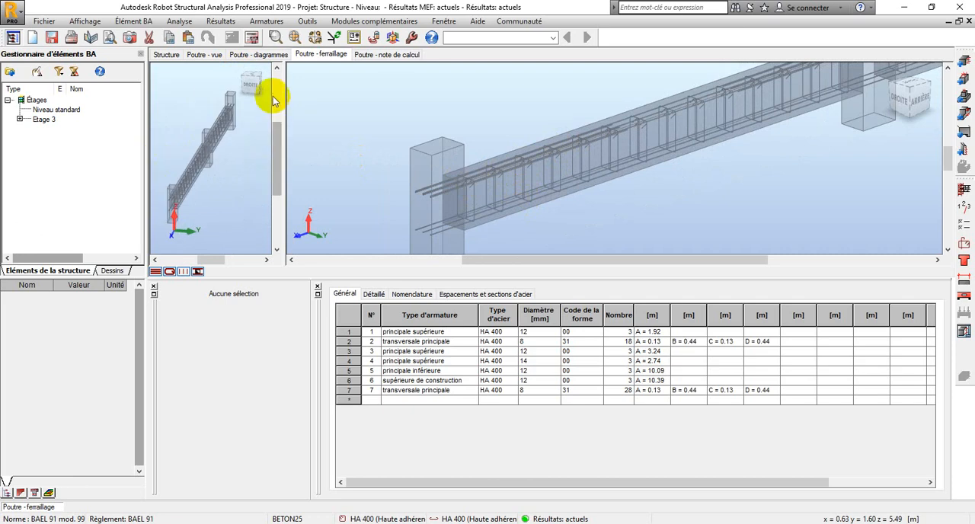
{"action": "left_click_drag", "start_coordinate": [283, 99], "coordinate": [370, 95]}
{"action": "middle_click_drag", "start_coordinate": [234, 165], "coordinate": [196, 159], "text": "shift"}
Examine the stirrups and the upper and lower longitudinal bars up close in 3D along both beam spans
{"action": "scroll", "coordinate": [630, 154], "scroll_direction": "up", "scroll_amount": 5}
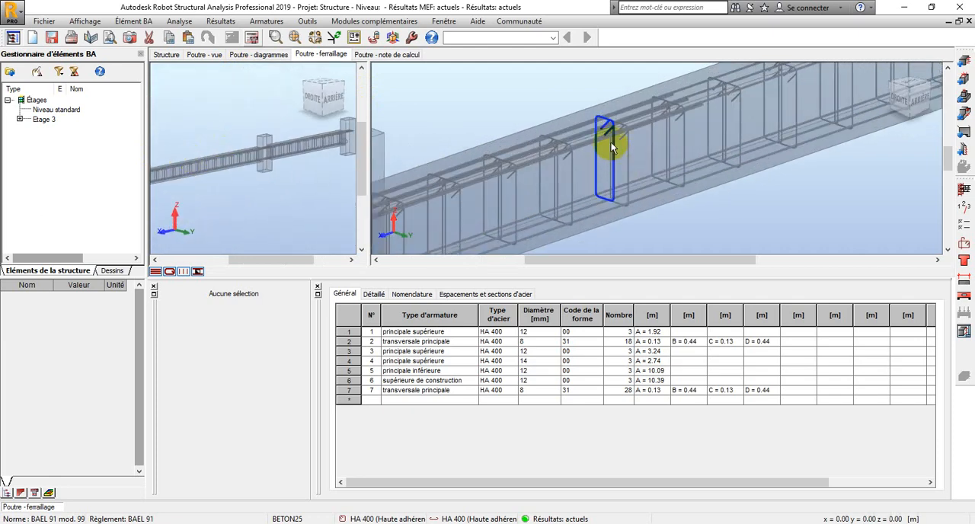
{"action": "scroll", "coordinate": [624, 134], "scroll_direction": "down", "scroll_amount": 4}
{"action": "scroll", "coordinate": [688, 91], "scroll_direction": "up", "scroll_amount": 6}
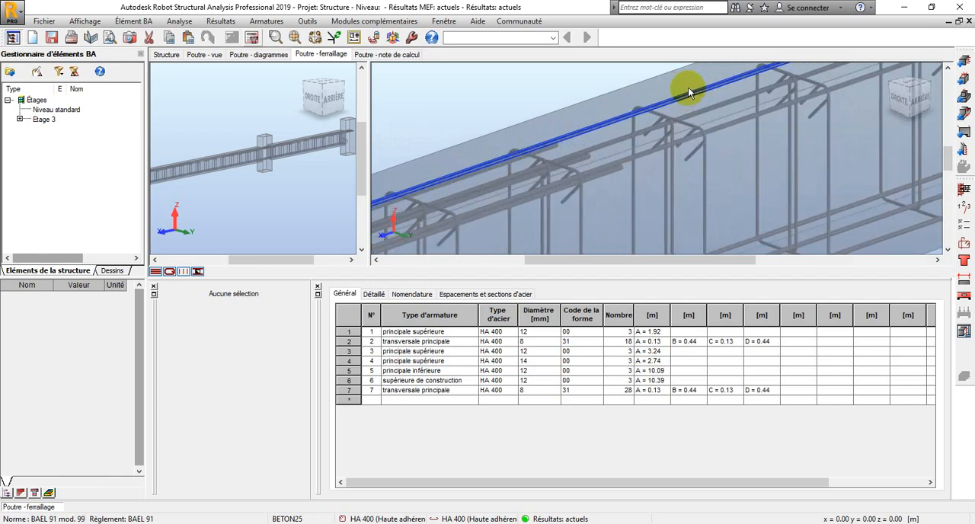
{"action": "scroll", "coordinate": [750, 123], "scroll_direction": "down", "scroll_amount": 3}
{"action": "middle_click_drag", "start_coordinate": [751, 123], "coordinate": [633, 113]}
{"action": "scroll", "coordinate": [632, 113], "scroll_direction": "down", "scroll_amount": 1}
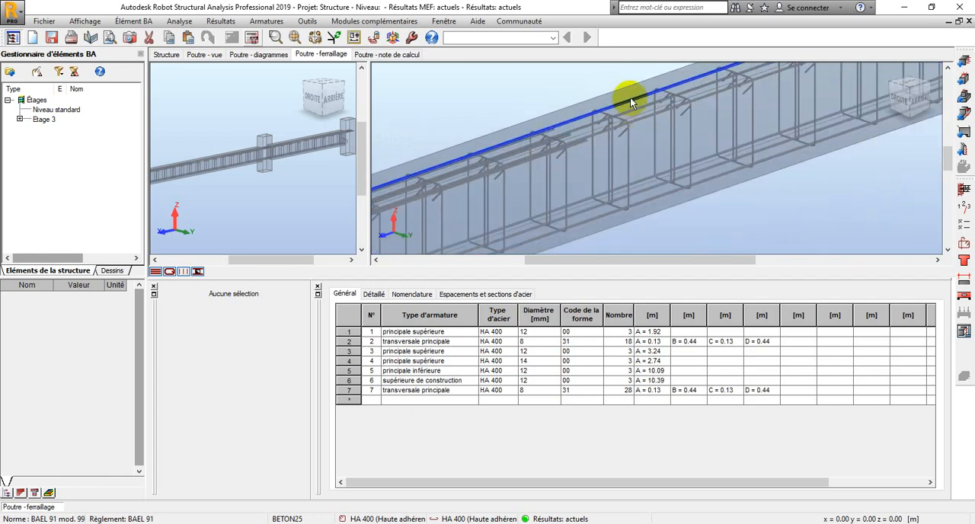
{"action": "scroll", "coordinate": [631, 98], "scroll_direction": "up", "scroll_amount": 2}
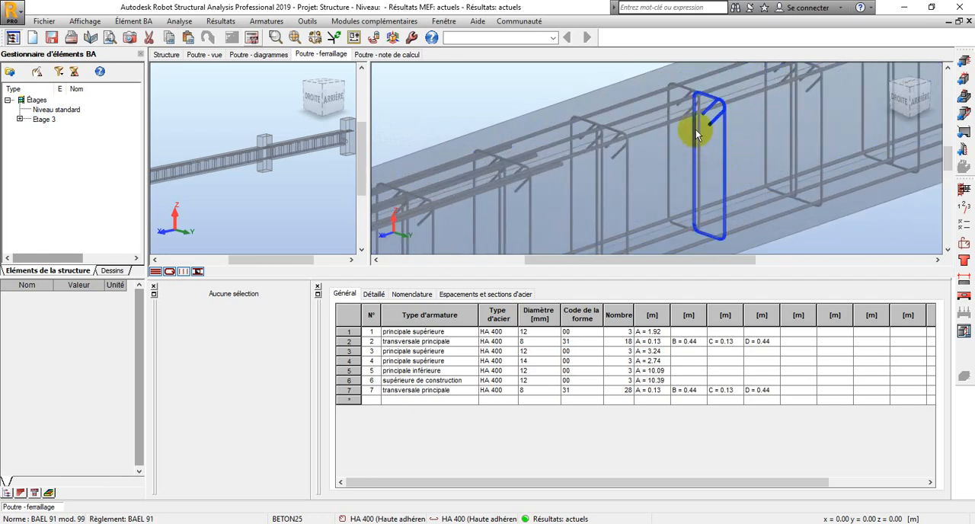
{"action": "scroll", "coordinate": [720, 120], "scroll_direction": "down", "scroll_amount": 4}
{"action": "scroll", "coordinate": [726, 128], "scroll_direction": "down", "scroll_amount": 2}
{"action": "middle_click_drag", "start_coordinate": [616, 165], "coordinate": [489, 236]}
{"action": "scroll", "coordinate": [842, 114], "scroll_direction": "up", "scroll_amount": 2}
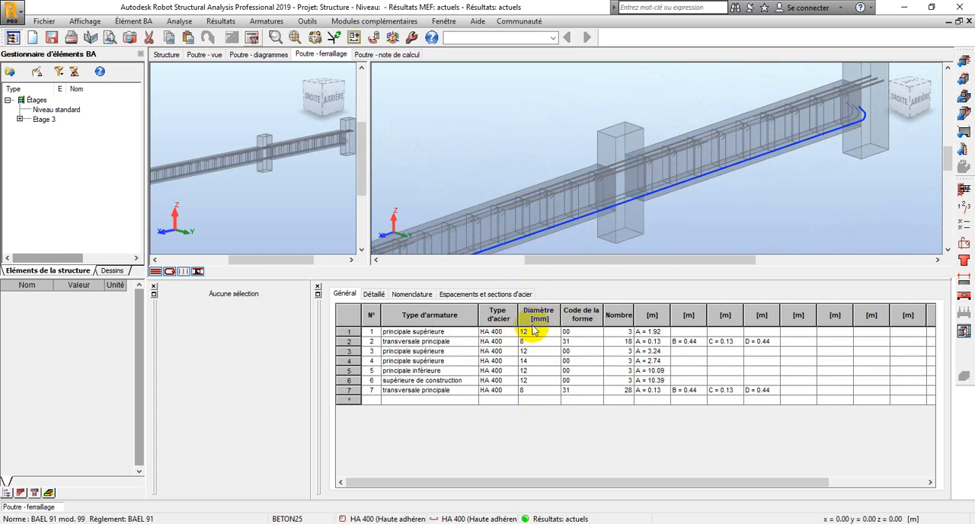
{"action": "scroll", "coordinate": [720, 180], "scroll_direction": "down", "scroll_amount": 1}
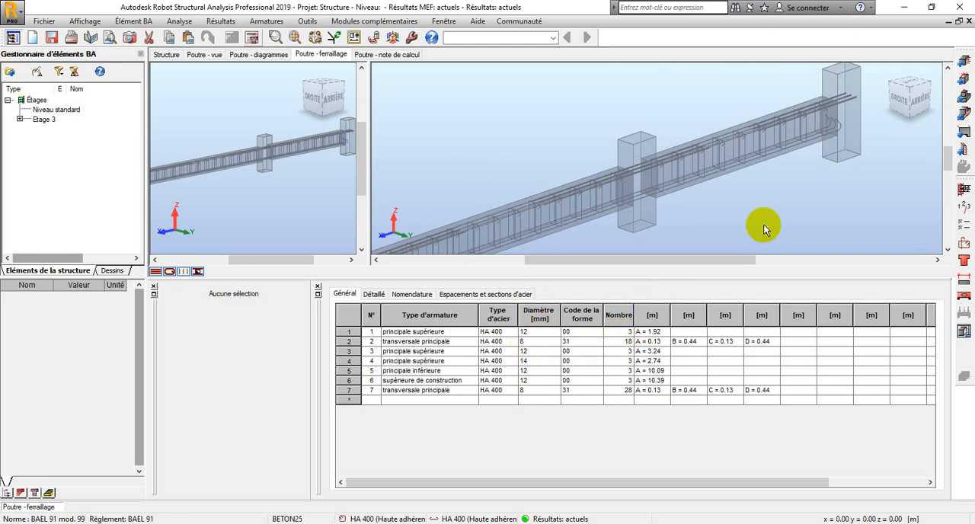
{"action": "scroll", "coordinate": [797, 163], "scroll_direction": "down", "scroll_amount": 2}
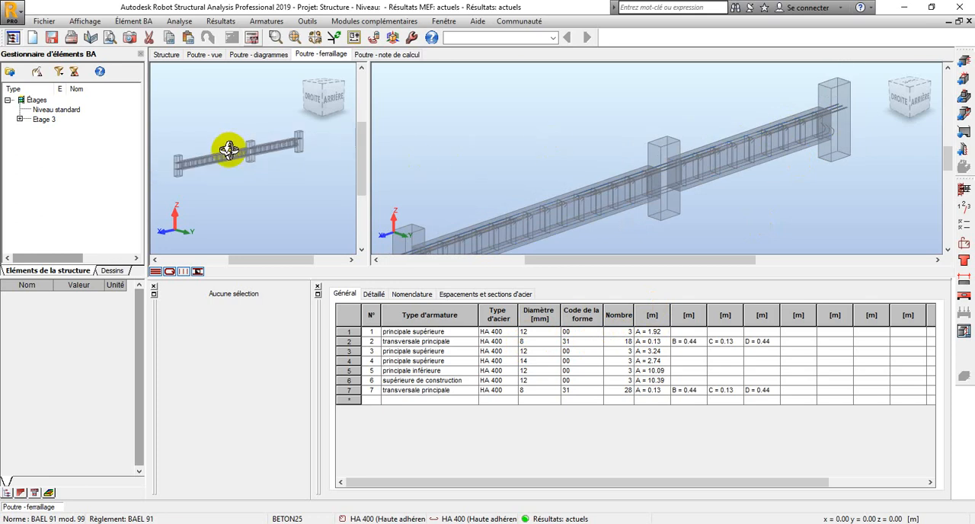
{"action": "middle_click_drag", "start_coordinate": [226, 148], "coordinate": [294, 145], "text": "shift"}
{"action": "scroll", "coordinate": [241, 168], "scroll_direction": "up", "scroll_amount": 4}
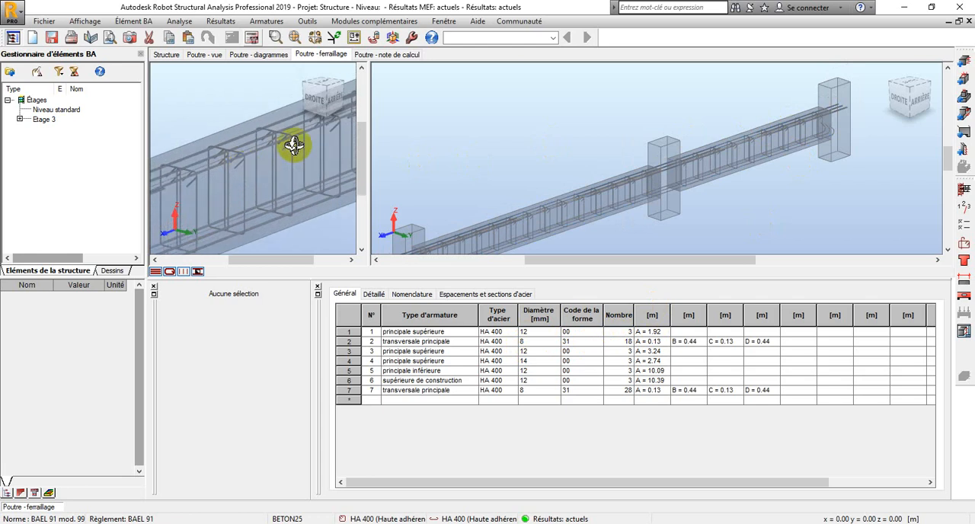
Review the beam's ELU bending moment diagrams and return to its 3D reinforcement view
{"action": "left_click", "coordinate": [259, 55]}
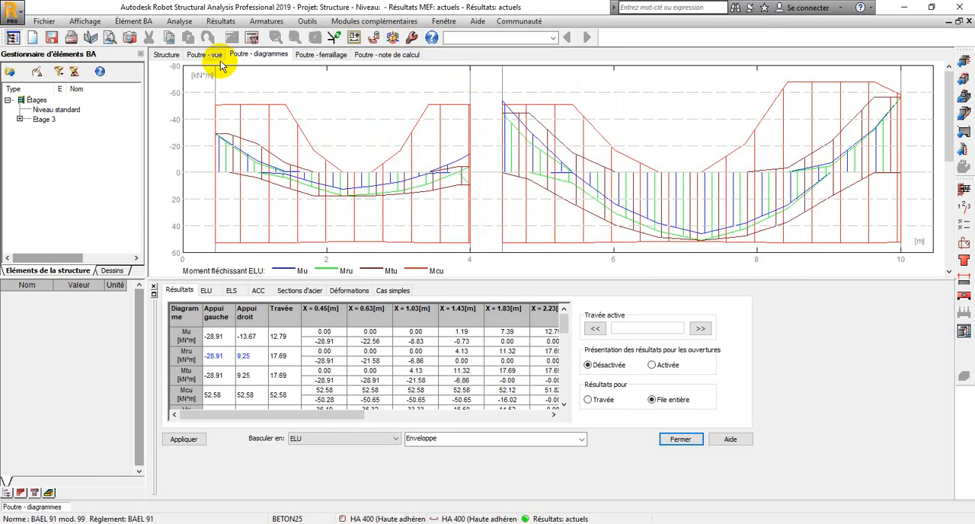
{"action": "left_click", "coordinate": [308, 58]}
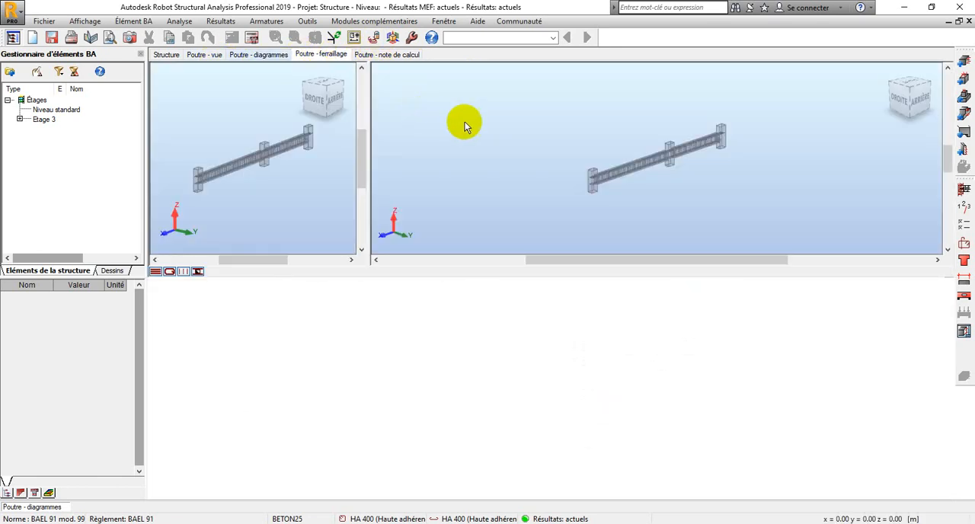
{"action": "scroll", "coordinate": [654, 153], "scroll_direction": "up", "scroll_amount": 5}
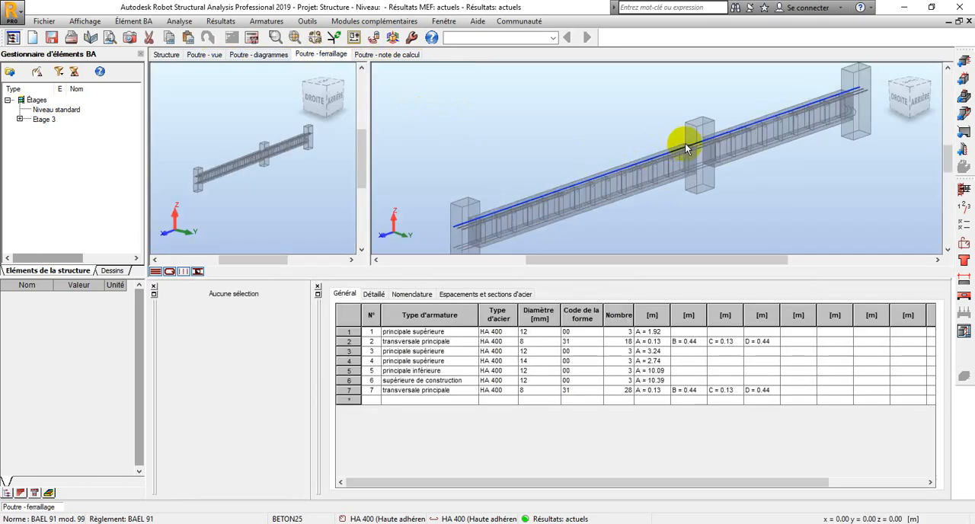
{"action": "scroll", "coordinate": [655, 151], "scroll_direction": "down", "scroll_amount": 3}
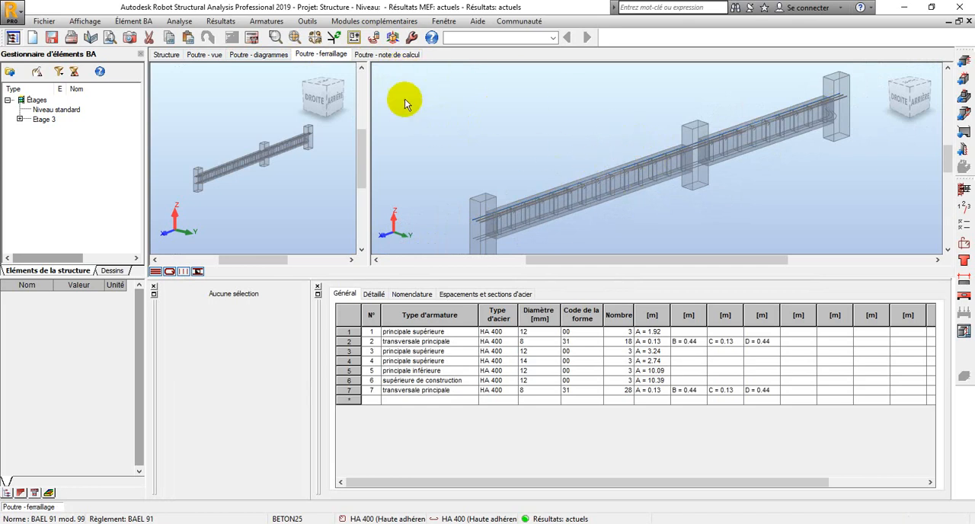
Open the beam's calculation note and read the material characteristics, span geometry and calculation assumptions
{"action": "left_click", "coordinate": [387, 55]}
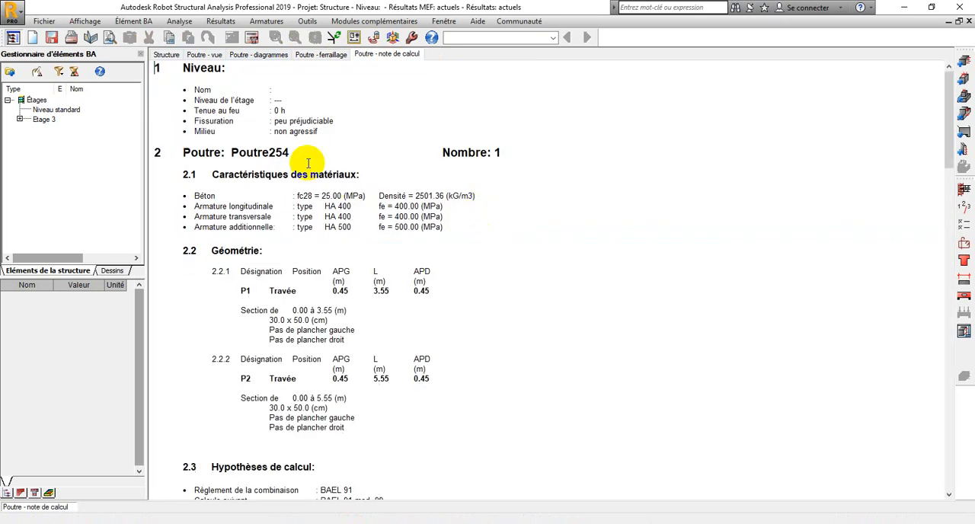
{"action": "scroll", "coordinate": [312, 157], "scroll_direction": "down", "scroll_amount": 2}
{"action": "scroll", "coordinate": [244, 170], "scroll_direction": "up", "scroll_amount": 2}
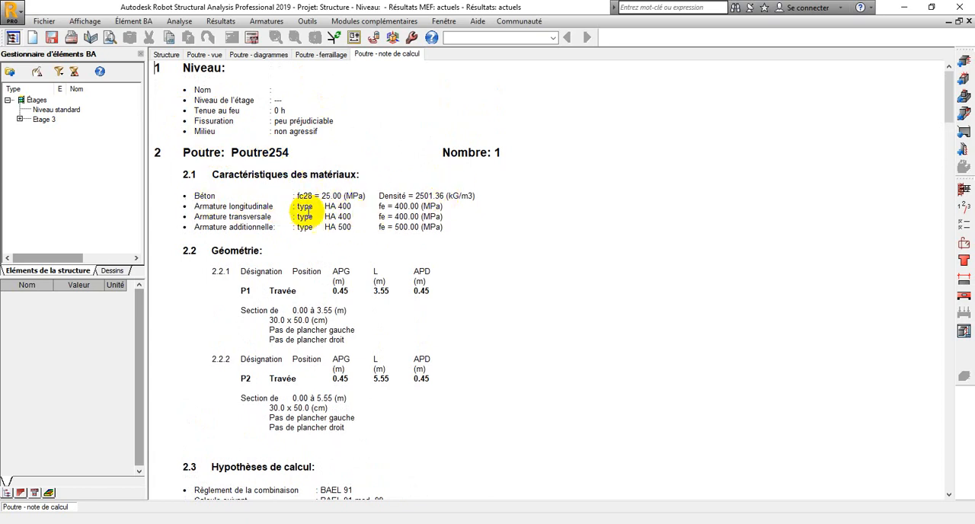
{"action": "scroll", "coordinate": [317, 195], "scroll_direction": "down", "scroll_amount": 1}
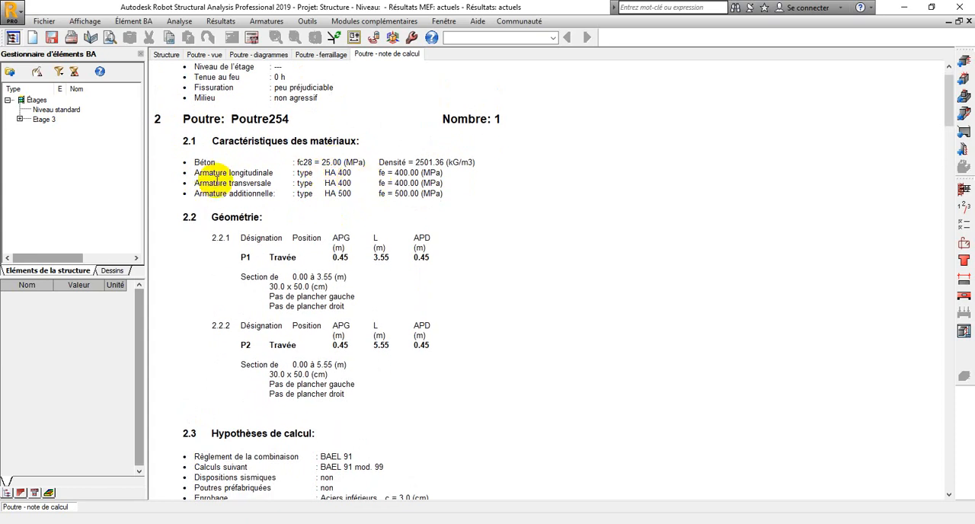
{"action": "scroll", "coordinate": [366, 208], "scroll_direction": "down", "scroll_amount": 2}
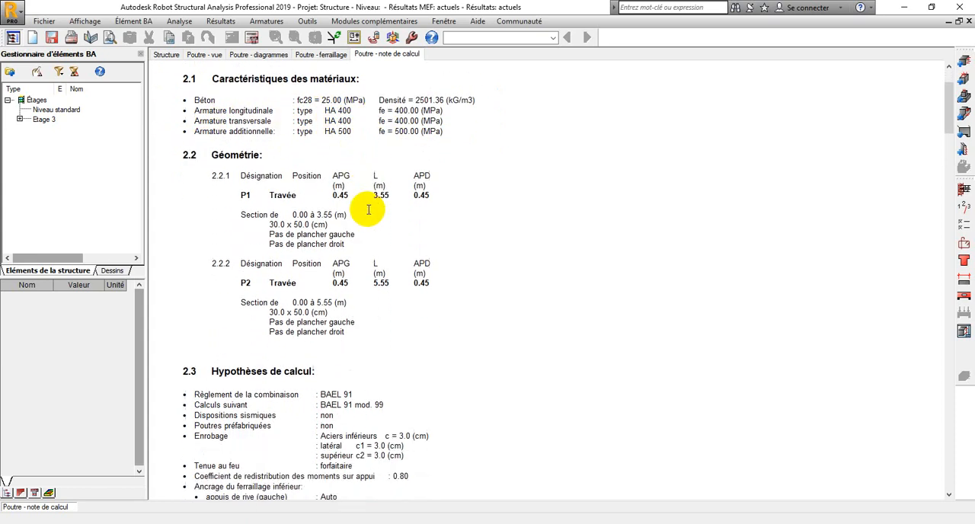
{"action": "scroll", "coordinate": [369, 211], "scroll_direction": "down", "scroll_amount": 1}
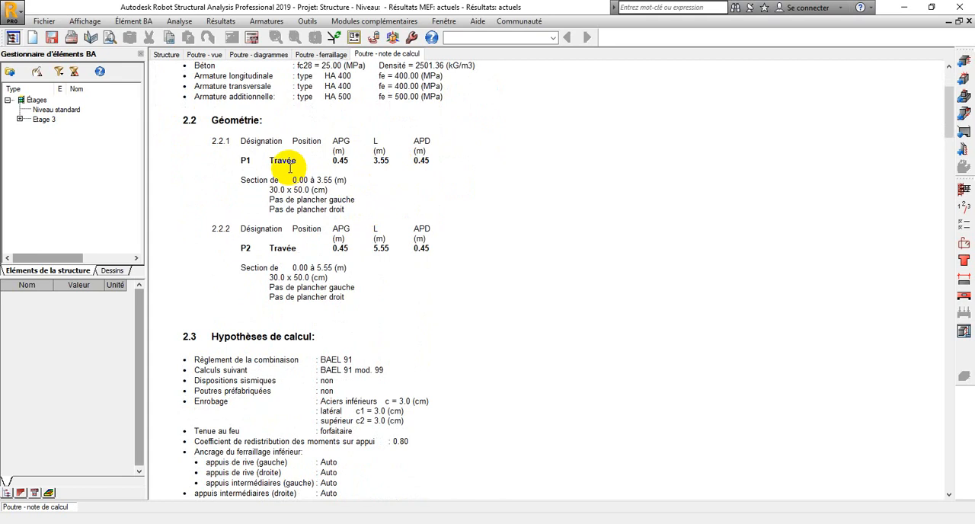
{"action": "scroll", "coordinate": [321, 189], "scroll_direction": "down", "scroll_amount": 5}
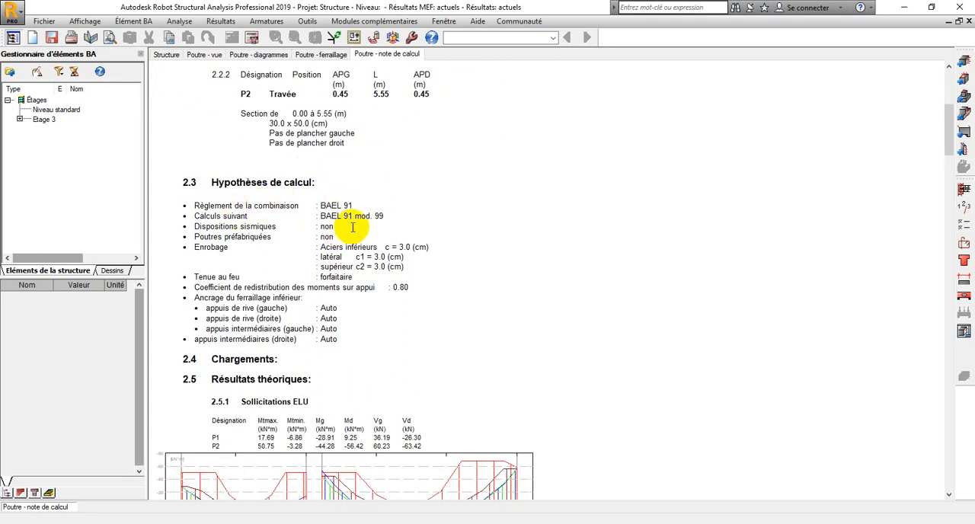
{"action": "scroll", "coordinate": [360, 205], "scroll_direction": "down", "scroll_amount": 4}
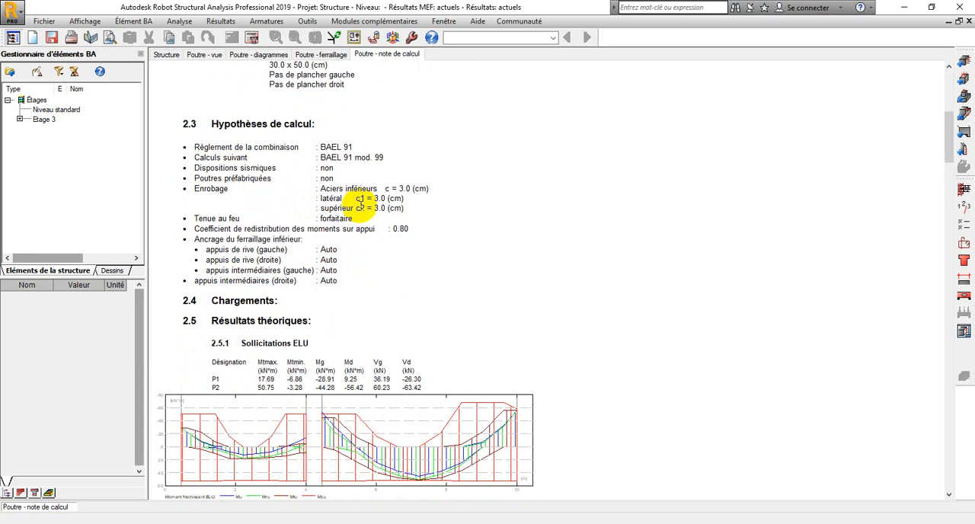
Read the calculation note's ELU and ELS results, detailed theoretical results, reinforcement for spans P1 and P2, and quantities
{"action": "scroll", "coordinate": [246, 270], "scroll_direction": "down", "scroll_amount": 20}
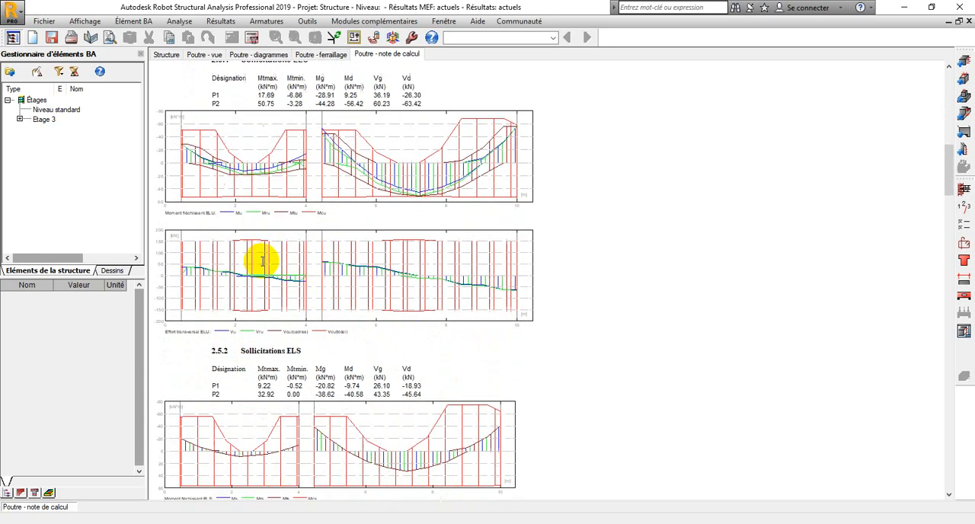
{"action": "scroll", "coordinate": [261, 262], "scroll_direction": "down", "scroll_amount": 20}
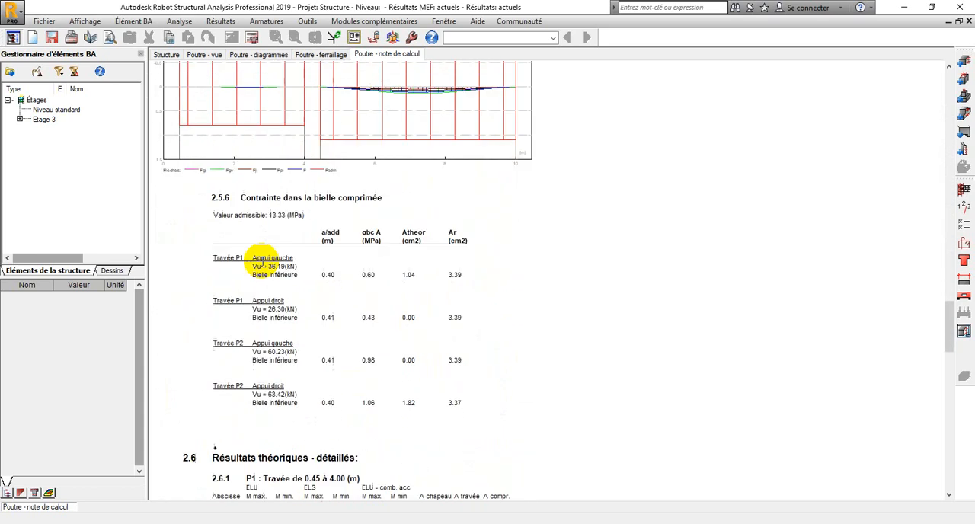
{"action": "scroll", "coordinate": [256, 261], "scroll_direction": "up", "scroll_amount": 2}
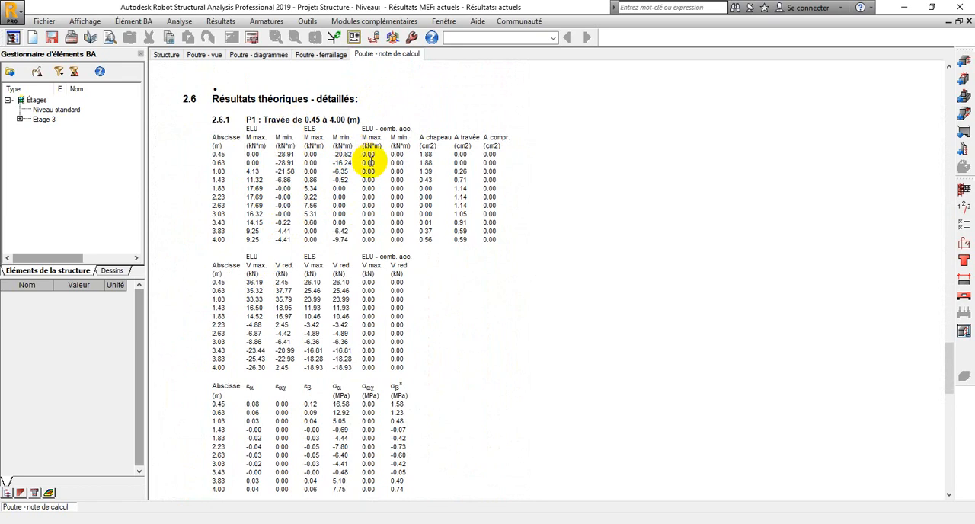
{"action": "scroll", "coordinate": [398, 156], "scroll_direction": "down", "scroll_amount": 1}
{"action": "scroll", "coordinate": [398, 156], "scroll_direction": "down", "scroll_amount": 7}
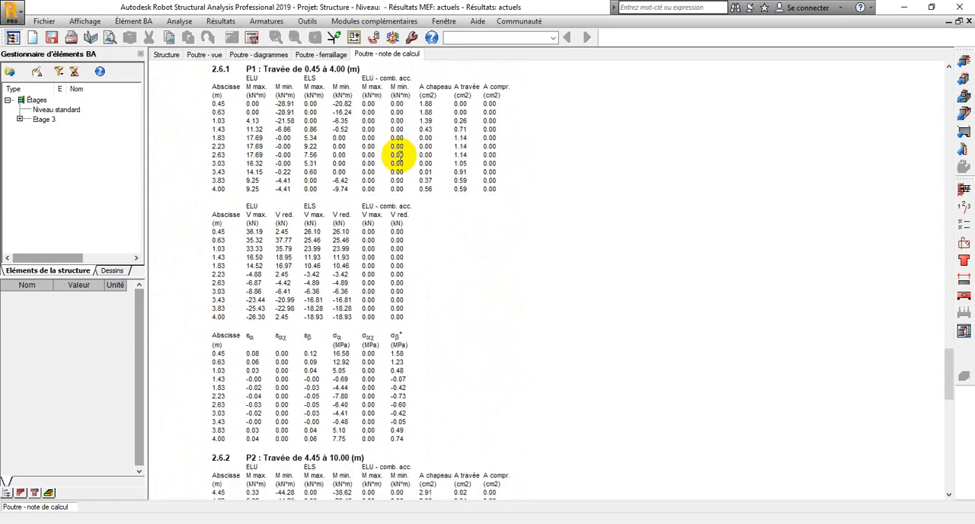
{"action": "scroll", "coordinate": [398, 157], "scroll_direction": "down", "scroll_amount": 16}
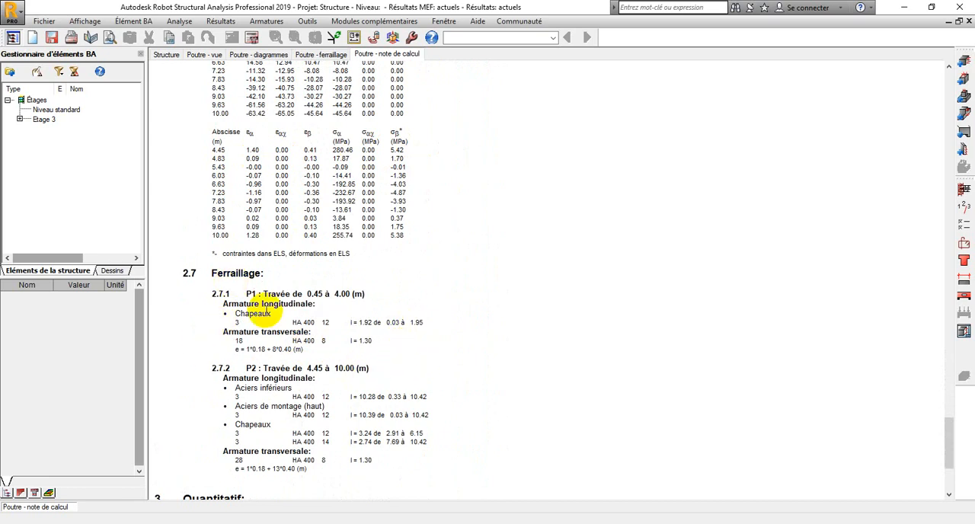
{"action": "scroll", "coordinate": [265, 308], "scroll_direction": "down", "scroll_amount": 3}
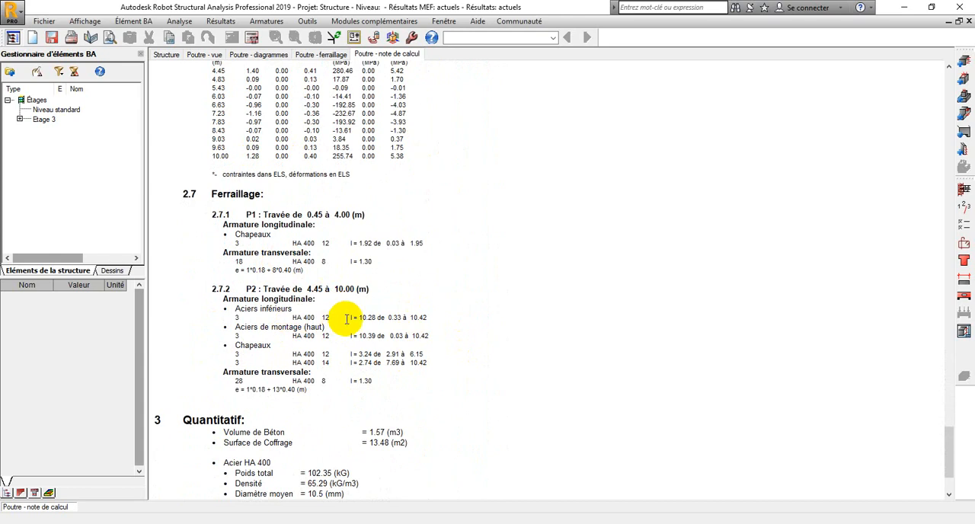
{"action": "scroll", "coordinate": [401, 302], "scroll_direction": "down", "scroll_amount": 3}
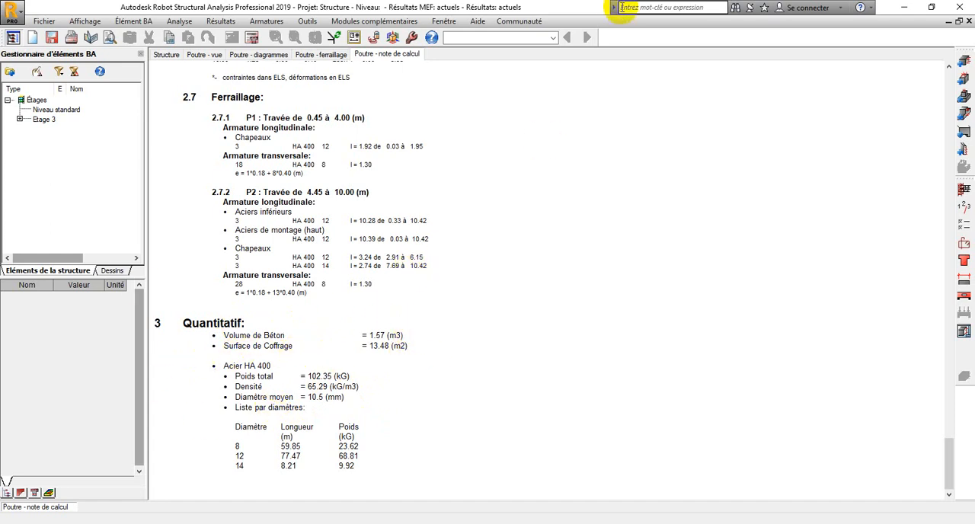
Return to the beam's reinforcement display and inspect the bars and stirrups closely in both 3D views
{"action": "left_click", "coordinate": [333, 58]}
{"action": "scroll", "coordinate": [655, 164], "scroll_direction": "up", "scroll_amount": 5}
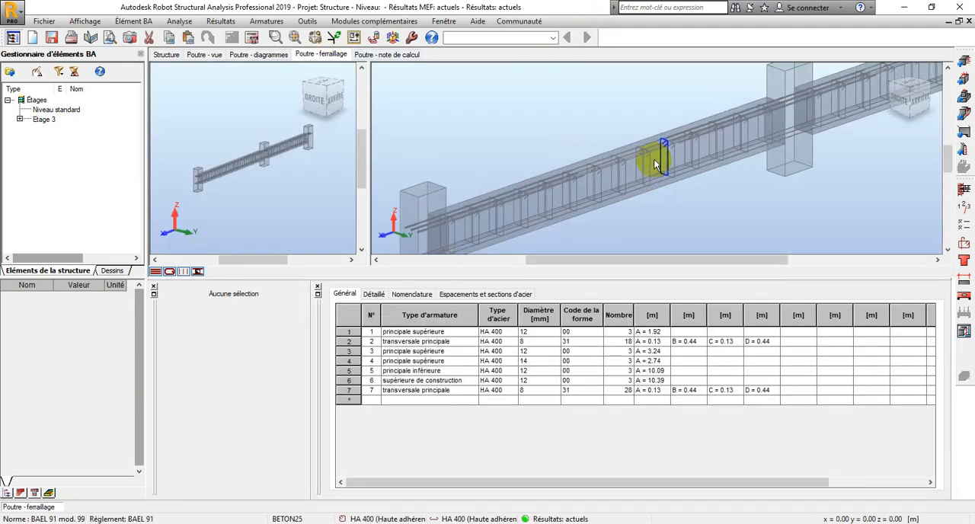
{"action": "scroll", "coordinate": [642, 156], "scroll_direction": "up", "scroll_amount": 3}
{"action": "scroll", "coordinate": [249, 170], "scroll_direction": "up", "scroll_amount": 2}
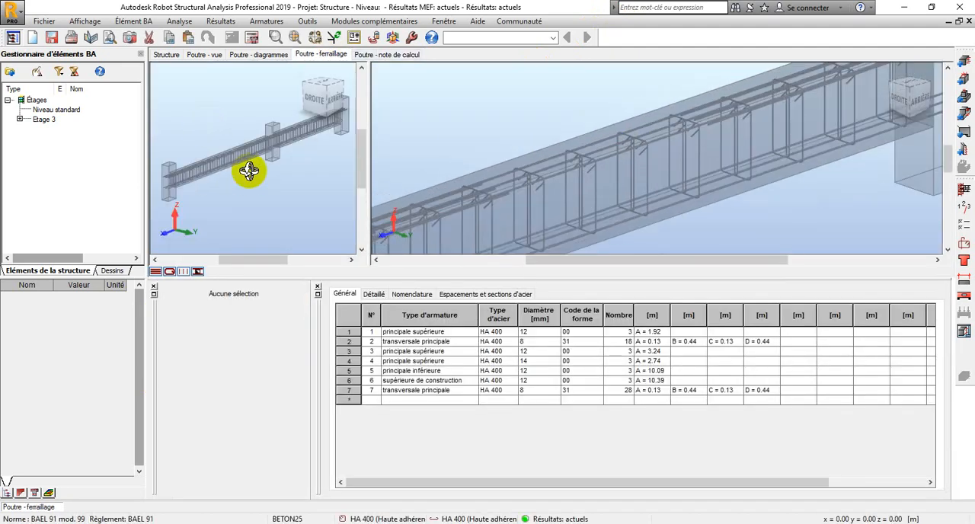
{"action": "scroll", "coordinate": [248, 160], "scroll_direction": "up", "scroll_amount": 4}
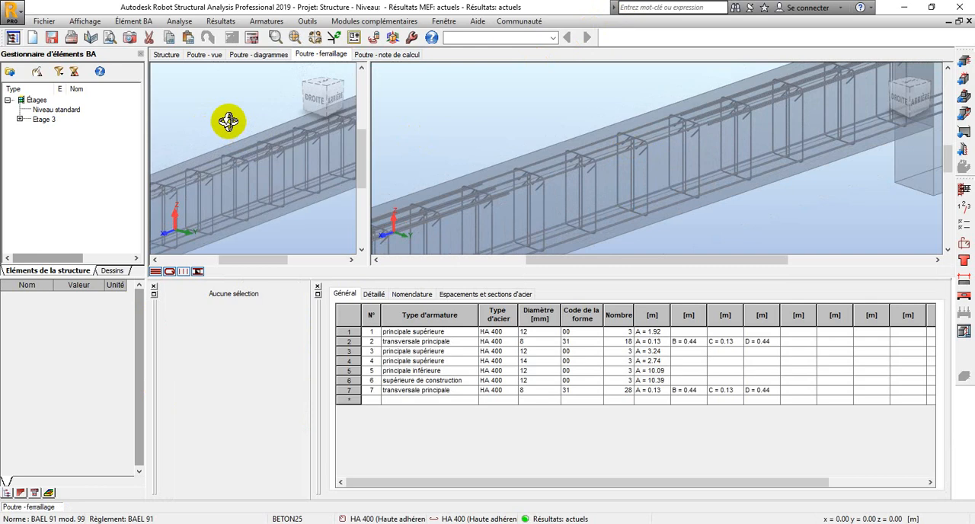
Switch back to selection mode and generate the beam's execution drawings
{"action": "right_click", "coordinate": [448, 111]}
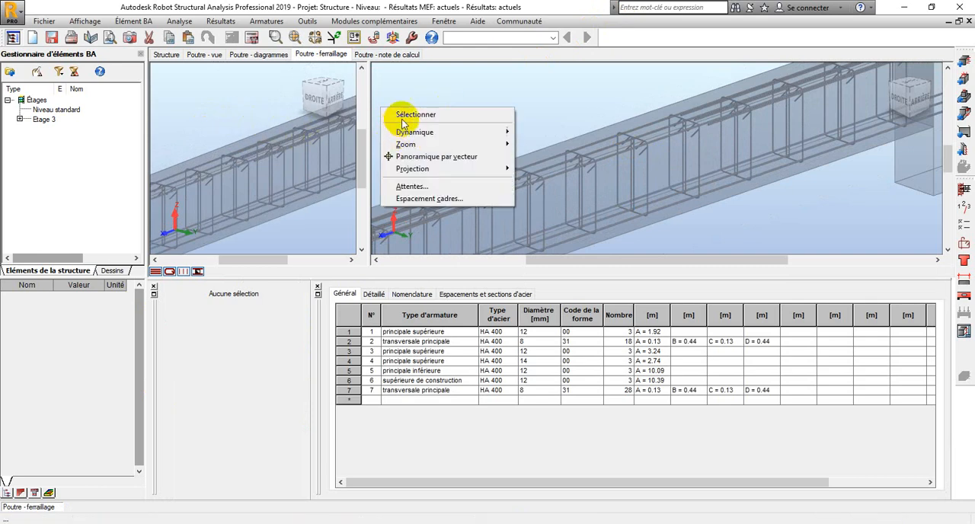
{"action": "left_click", "coordinate": [396, 114]}
{"action": "scroll", "coordinate": [560, 151], "scroll_direction": "down", "scroll_amount": 1}
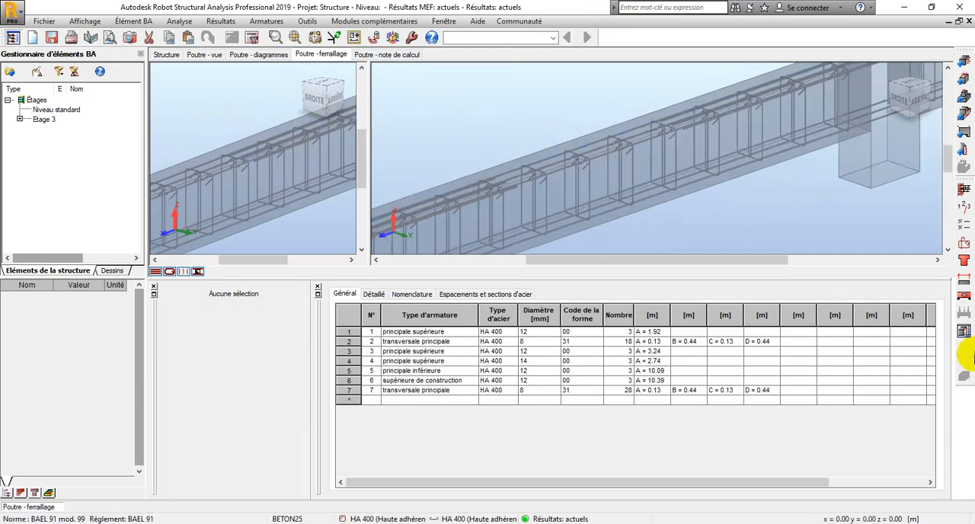
{"action": "left_click", "coordinate": [964, 336]}
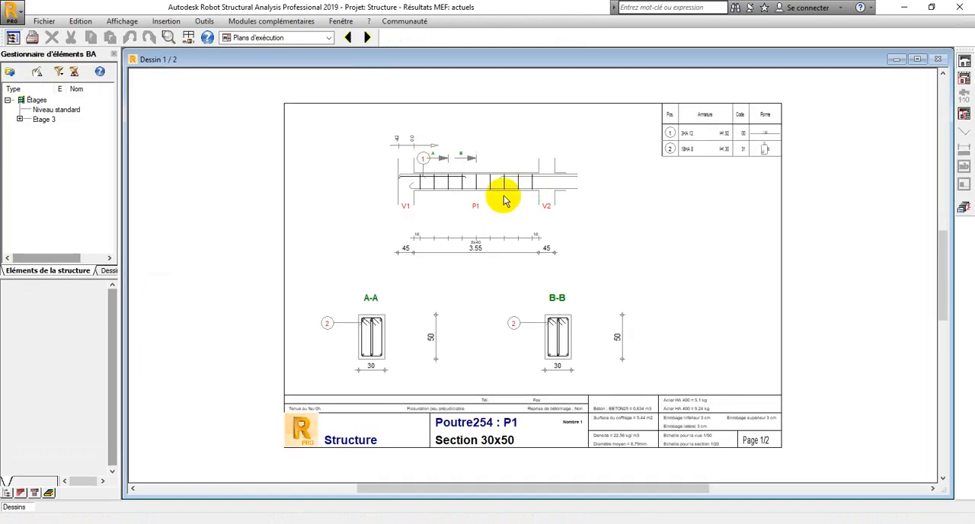
Examine the first drawing sheet for span P1, covering the elevation, sections A-A and B-B, and the bar schedule
{"action": "scroll", "coordinate": [499, 197], "scroll_direction": "up", "scroll_amount": 2}
{"action": "scroll", "coordinate": [581, 314], "scroll_direction": "up", "scroll_amount": 1}
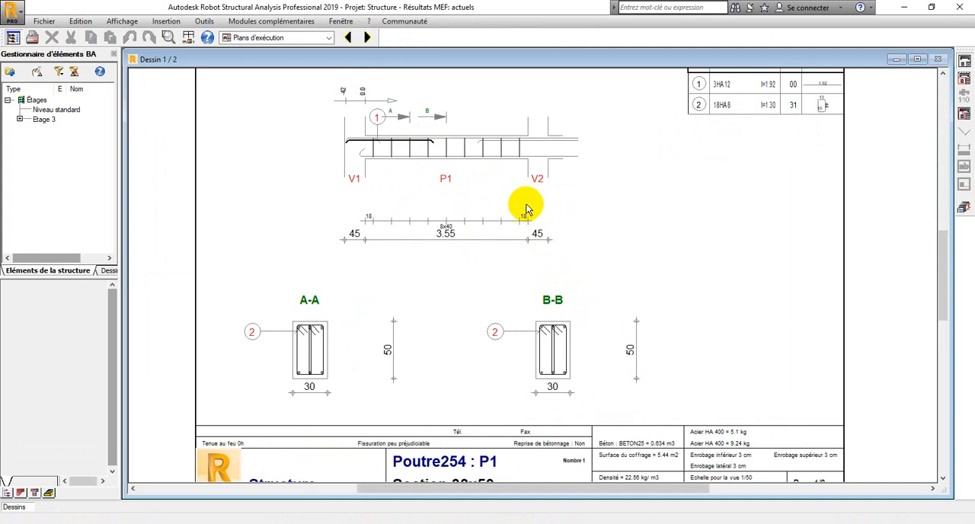
{"action": "scroll", "coordinate": [524, 208], "scroll_direction": "down", "scroll_amount": 1}
{"action": "scroll", "coordinate": [524, 102], "scroll_direction": "up", "scroll_amount": 1}
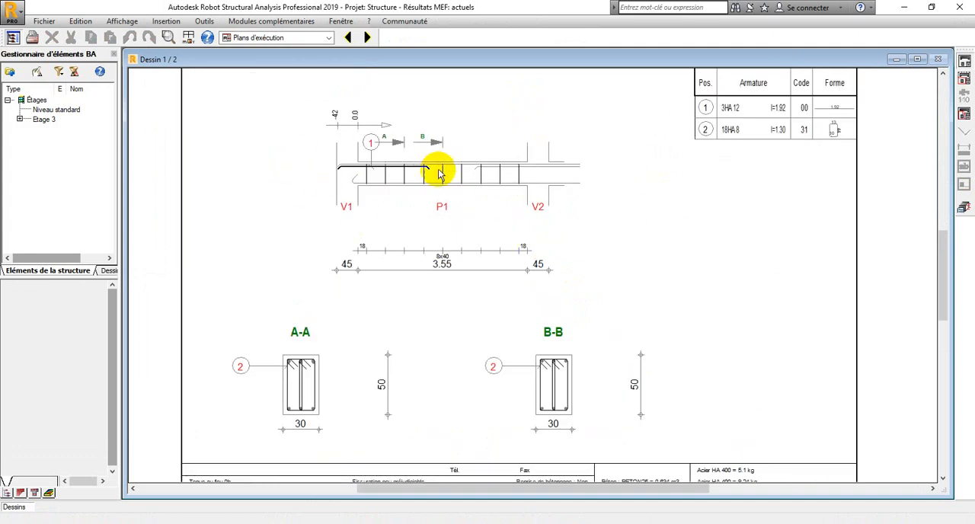
{"action": "scroll", "coordinate": [438, 172], "scroll_direction": "down", "scroll_amount": 2}
{"action": "scroll", "coordinate": [628, 125], "scroll_direction": "up", "scroll_amount": 1}
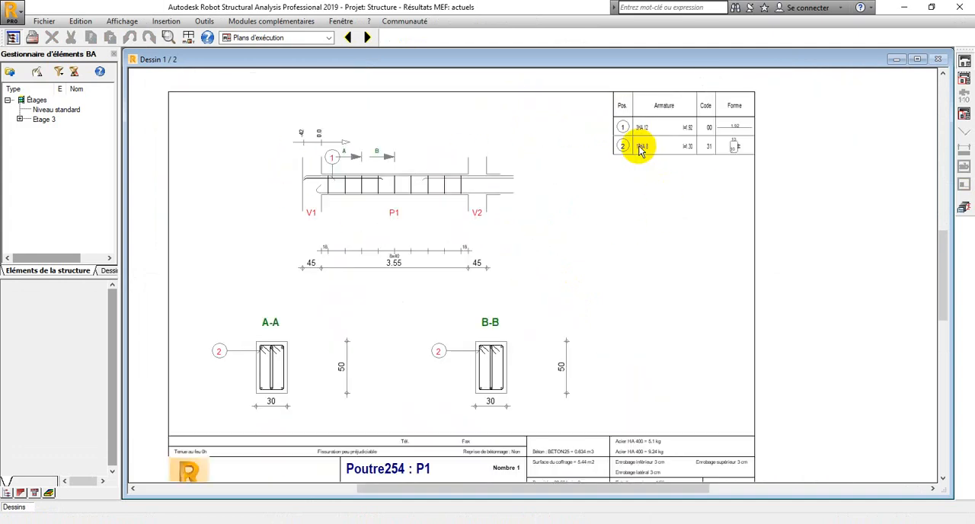
{"action": "scroll", "coordinate": [389, 263], "scroll_direction": "down", "scroll_amount": 1}
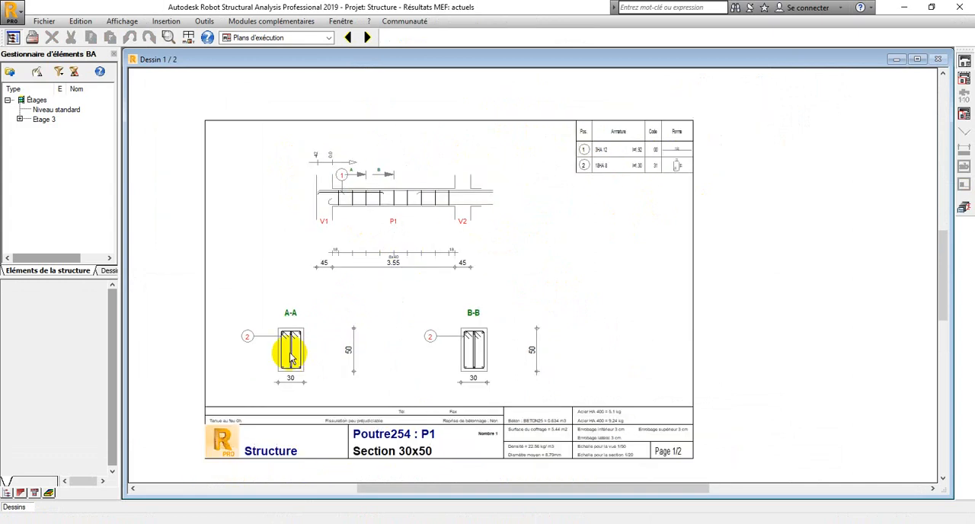
{"action": "scroll", "coordinate": [383, 176], "scroll_direction": "up", "scroll_amount": 1}
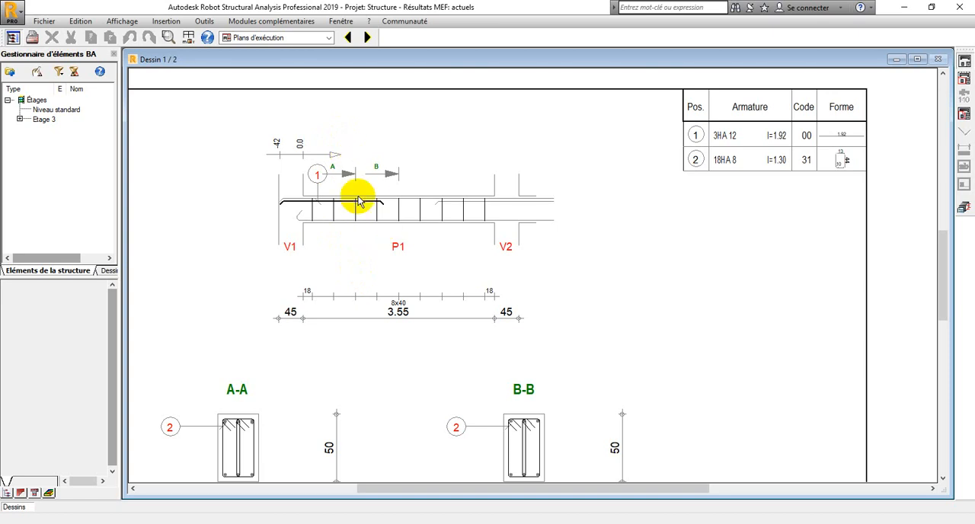
{"action": "scroll", "coordinate": [326, 233], "scroll_direction": "down", "scroll_amount": 2}
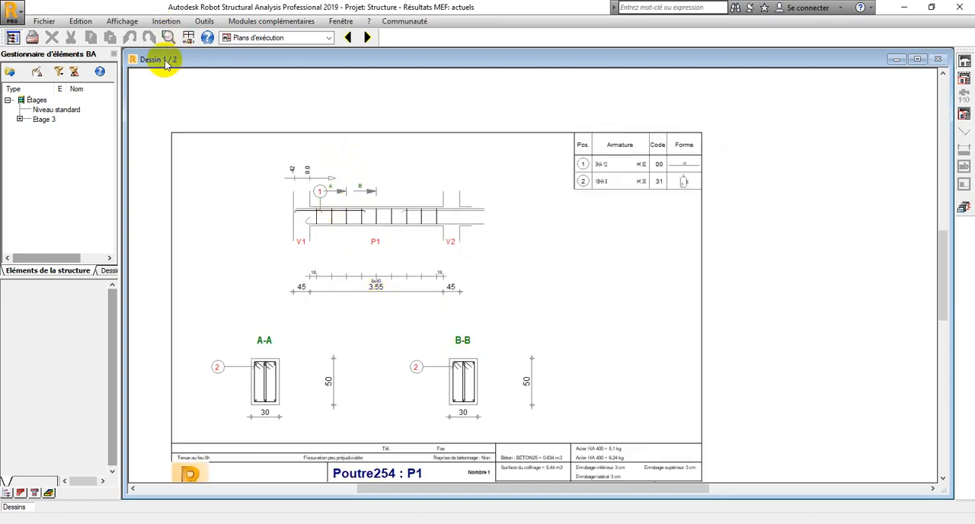
Open the second drawing sheet and examine span P2's elevation, sections C-C and D-D, stirrup spacing and bar schedule
{"action": "left_click", "coordinate": [365, 37]}
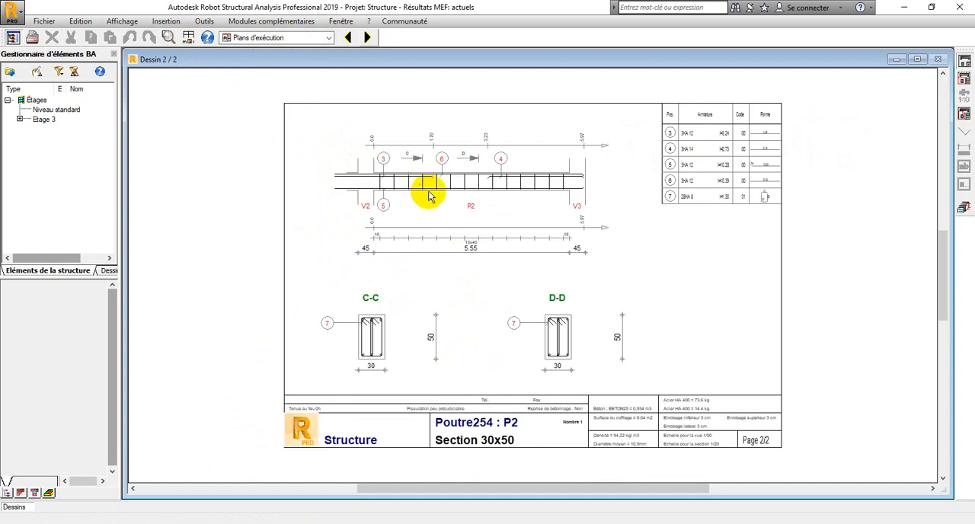
{"action": "scroll", "coordinate": [461, 157], "scroll_direction": "up", "scroll_amount": 2}
{"action": "scroll", "coordinate": [466, 160], "scroll_direction": "up", "scroll_amount": 1}
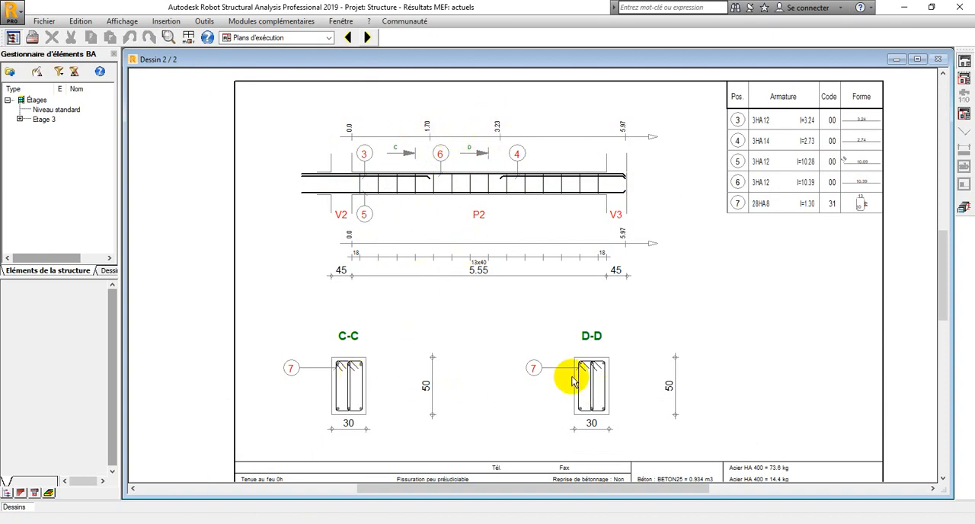
{"action": "scroll", "coordinate": [731, 176], "scroll_direction": "down", "scroll_amount": 1}
{"action": "scroll", "coordinate": [771, 155], "scroll_direction": "down", "scroll_amount": 1}
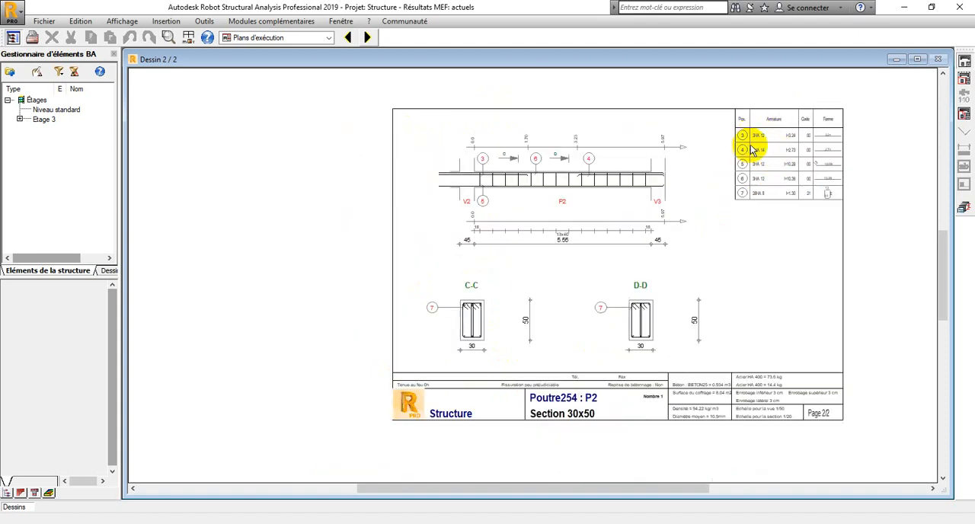
{"action": "scroll", "coordinate": [760, 201], "scroll_direction": "down", "scroll_amount": 1}
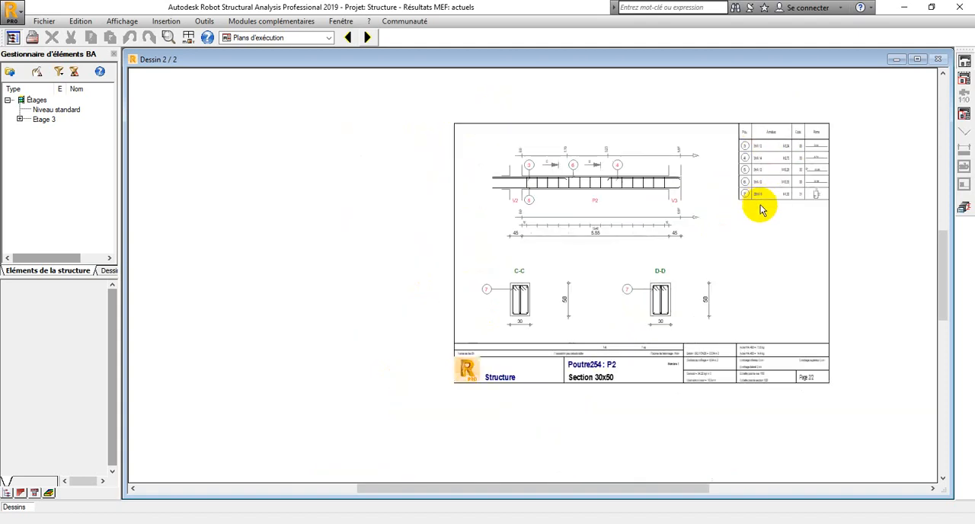
{"action": "scroll", "coordinate": [758, 208], "scroll_direction": "up", "scroll_amount": 1}
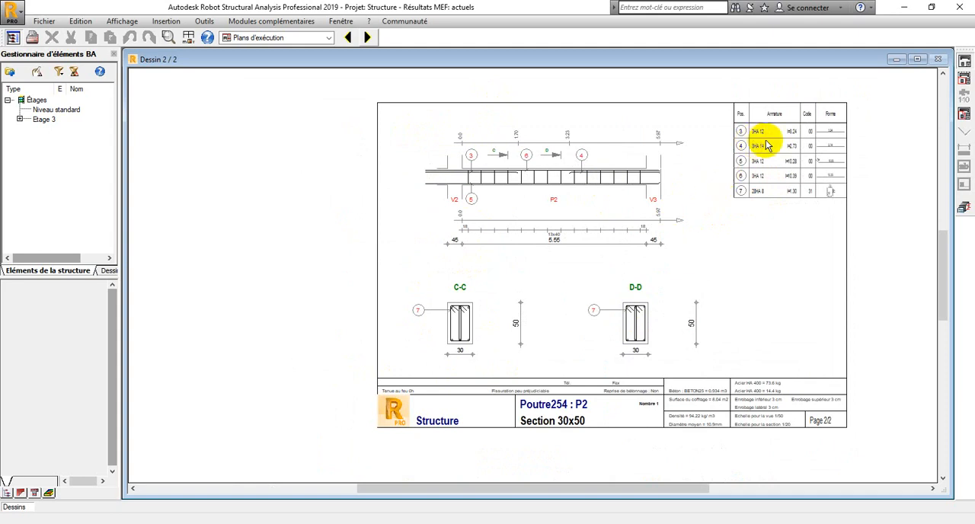
{"action": "scroll", "coordinate": [766, 145], "scroll_direction": "down", "scroll_amount": 1}
{"action": "scroll", "coordinate": [783, 148], "scroll_direction": "up", "scroll_amount": 2}
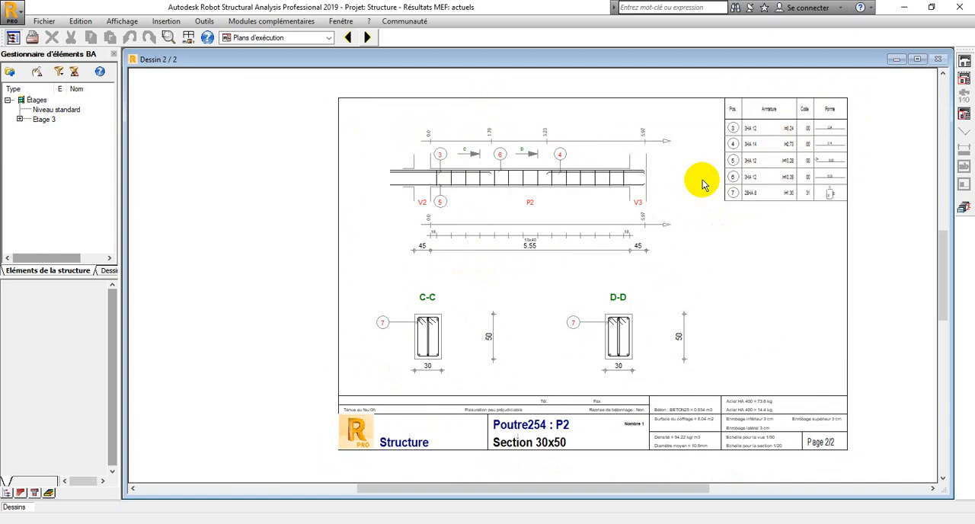
{"action": "scroll", "coordinate": [461, 322], "scroll_direction": "up", "scroll_amount": 1}
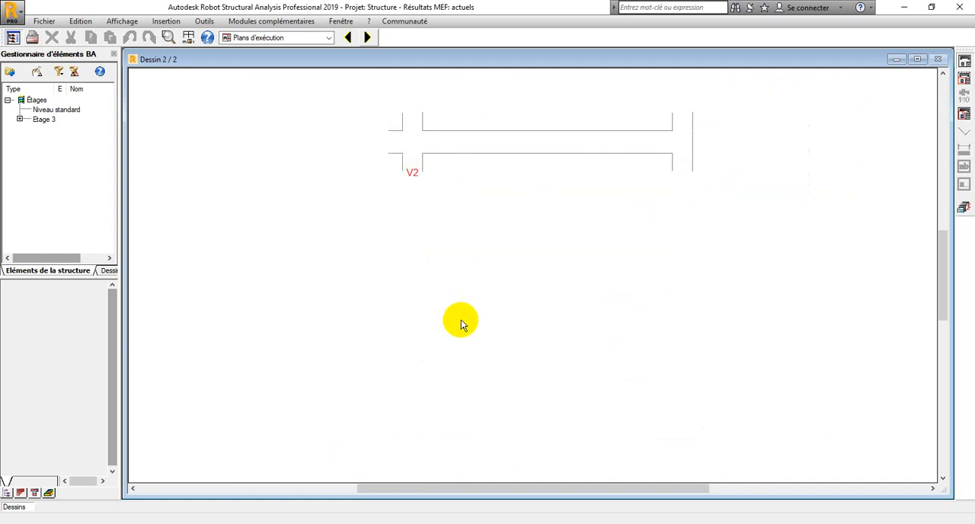
{"action": "scroll", "coordinate": [615, 340], "scroll_direction": "up", "scroll_amount": 2}
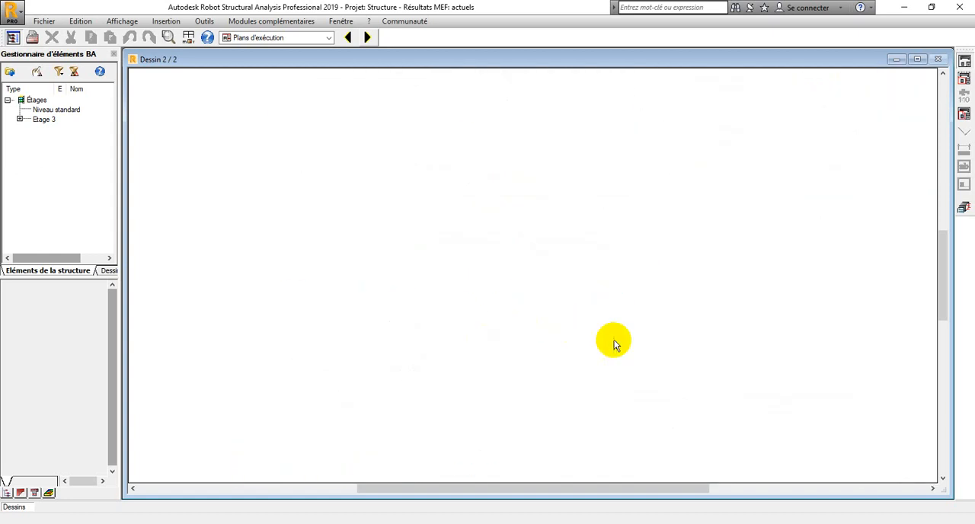
{"action": "scroll", "coordinate": [615, 339], "scroll_direction": "down", "scroll_amount": 3}
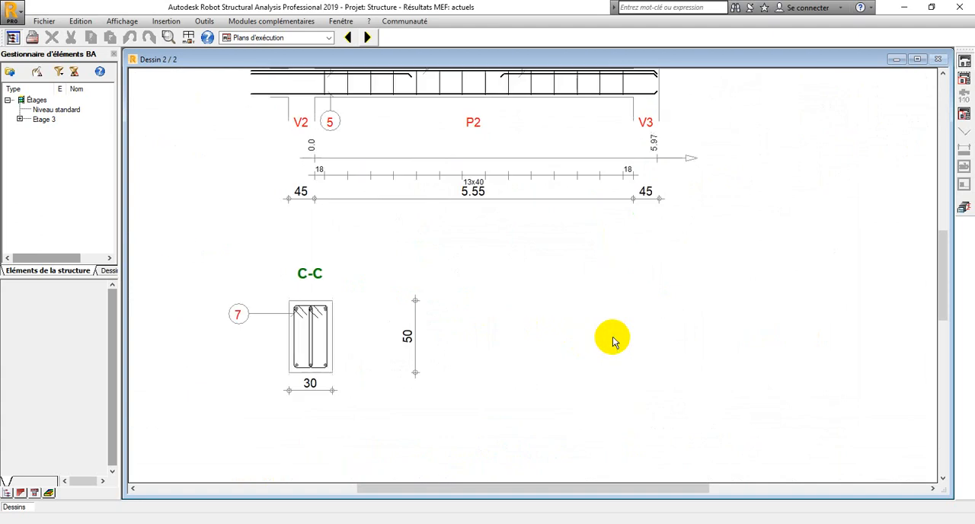
{"action": "scroll", "coordinate": [575, 270], "scroll_direction": "down", "scroll_amount": 1}
{"action": "scroll", "coordinate": [462, 250], "scroll_direction": "up", "scroll_amount": 2}
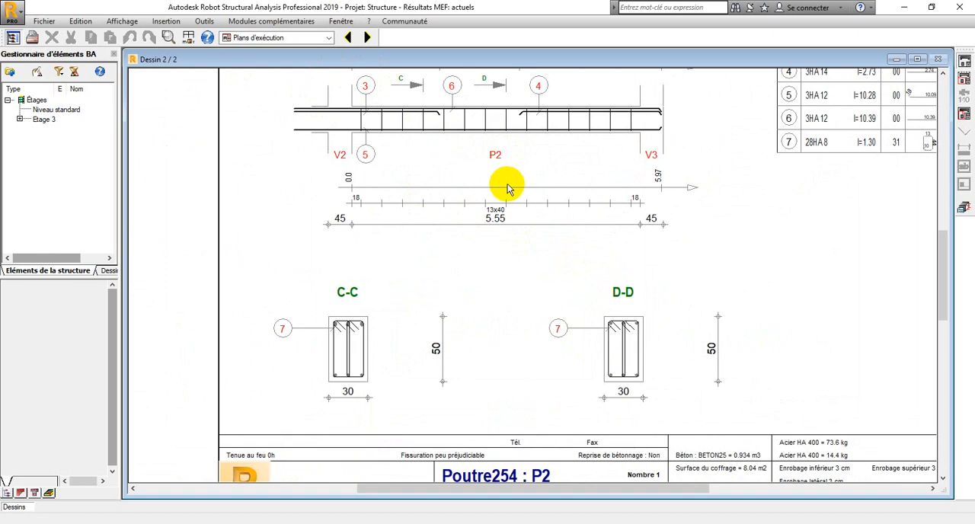
{"action": "scroll", "coordinate": [493, 154], "scroll_direction": "down", "scroll_amount": 1}
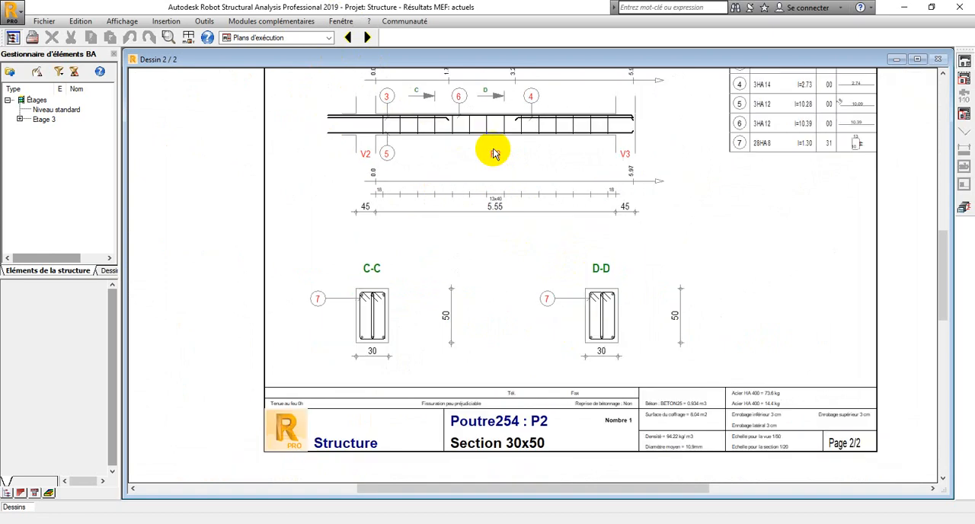
{"action": "scroll", "coordinate": [493, 154], "scroll_direction": "down", "scroll_amount": 1}
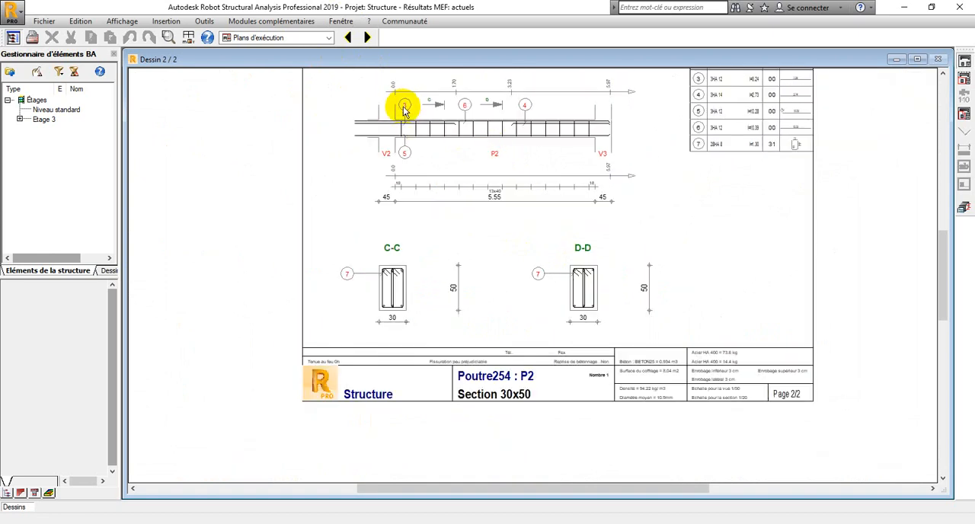
{"action": "scroll", "coordinate": [465, 122], "scroll_direction": "up", "scroll_amount": 1}
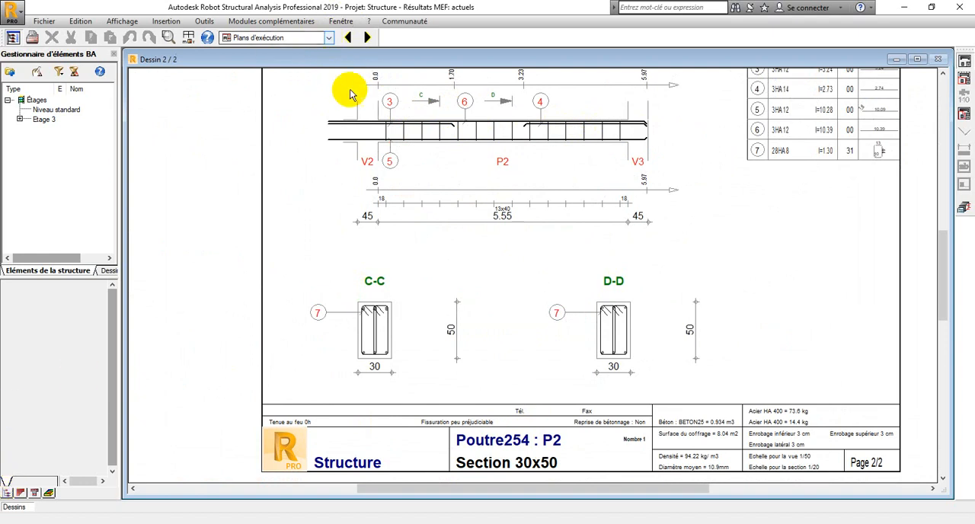
Leave the execution drawings and return to the full building model in the Géométrie layout
{"action": "left_click", "coordinate": [965, 208]}
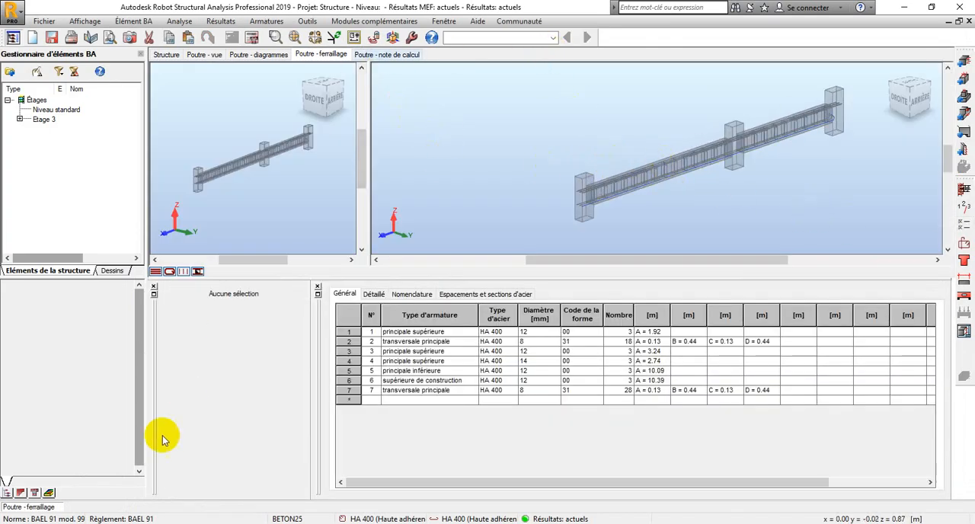
{"action": "left_click", "coordinate": [553, 40]}
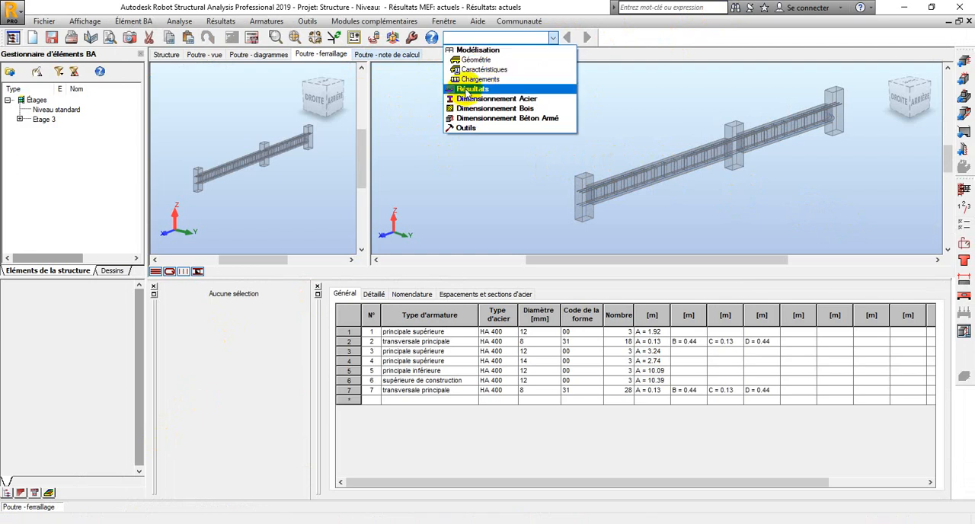
{"action": "left_click", "coordinate": [487, 48]}
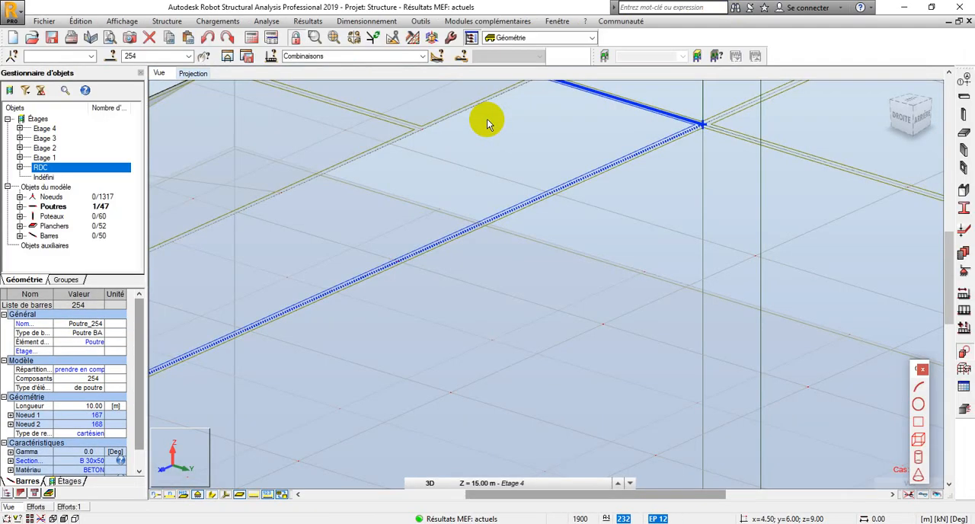
{"action": "scroll", "coordinate": [487, 124], "scroll_direction": "down", "scroll_amount": 6}
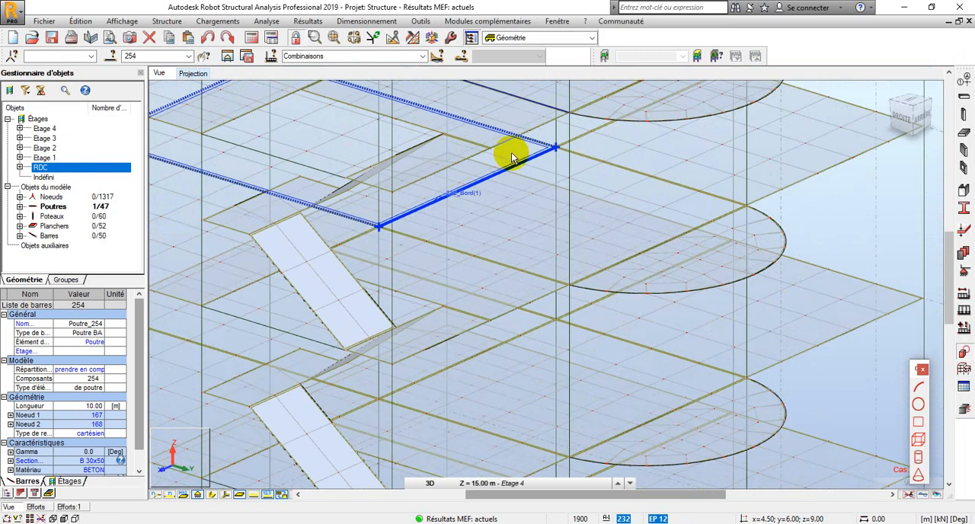
{"action": "scroll", "coordinate": [503, 154], "scroll_direction": "down", "scroll_amount": 3}
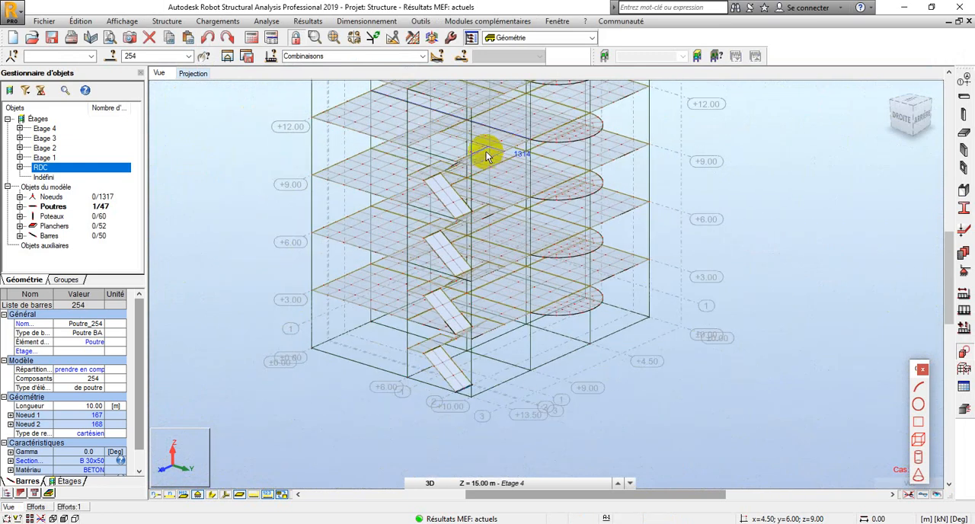
Display the building's beams and columns with their solid section shapes
{"action": "left_click", "coordinate": [212, 498]}
{"action": "scroll", "coordinate": [365, 263], "scroll_direction": "down", "scroll_amount": 3}
{"action": "scroll", "coordinate": [394, 178], "scroll_direction": "up", "scroll_amount": 1}
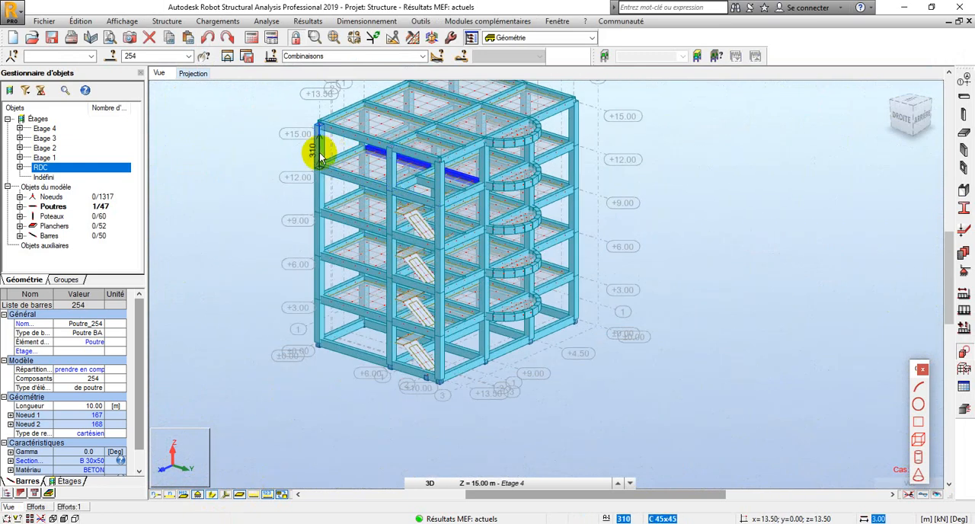
{"action": "middle_click_drag", "start_coordinate": [351, 189], "coordinate": [380, 219]}
{"action": "scroll", "coordinate": [379, 219], "scroll_direction": "down", "scroll_amount": 1}
Return to selection mode in the 3D view and clear the beam selection
{"action": "right_click", "coordinate": [272, 163]}
{"action": "left_click", "coordinate": [219, 191]}
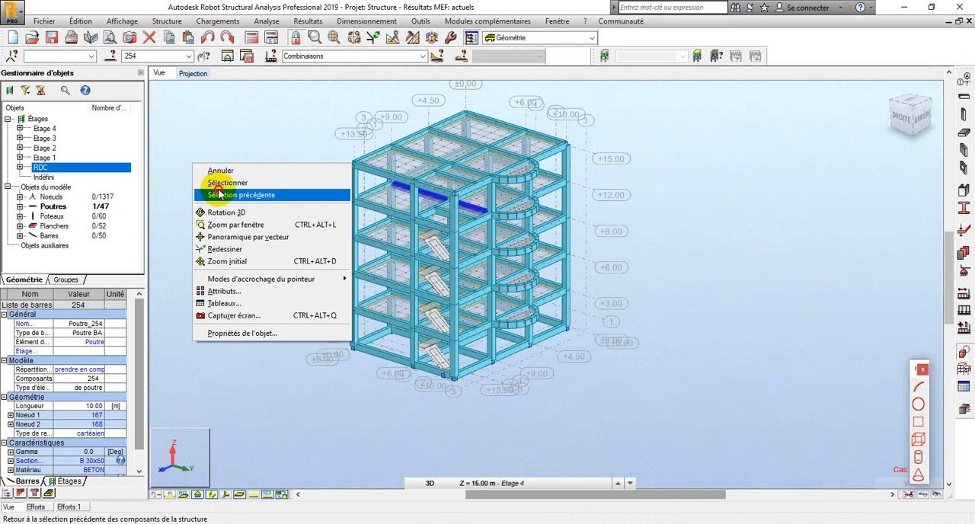
{"action": "right_click", "coordinate": [222, 162]}
{"action": "left_click", "coordinate": [219, 169]}
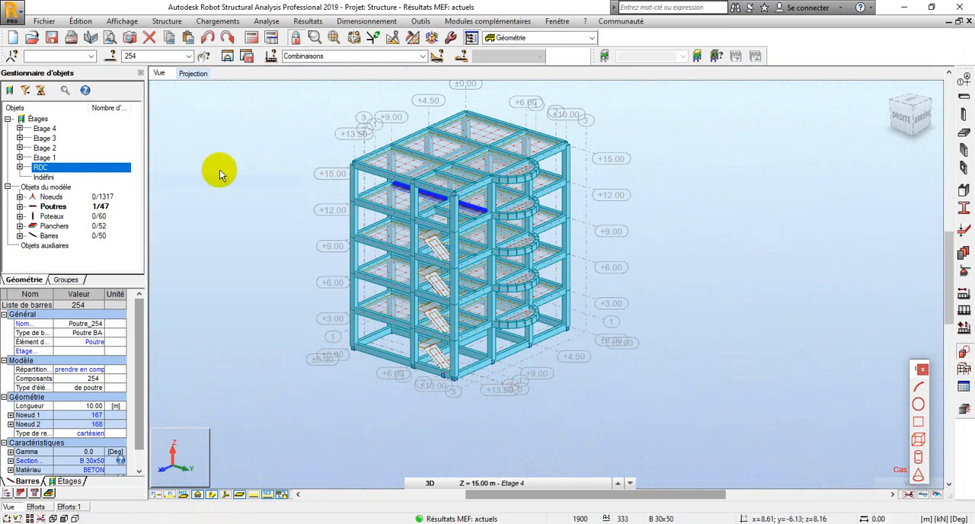
{"action": "scroll", "coordinate": [475, 185], "scroll_direction": "up", "scroll_amount": 2}
{"action": "scroll", "coordinate": [467, 231], "scroll_direction": "down", "scroll_amount": 2}
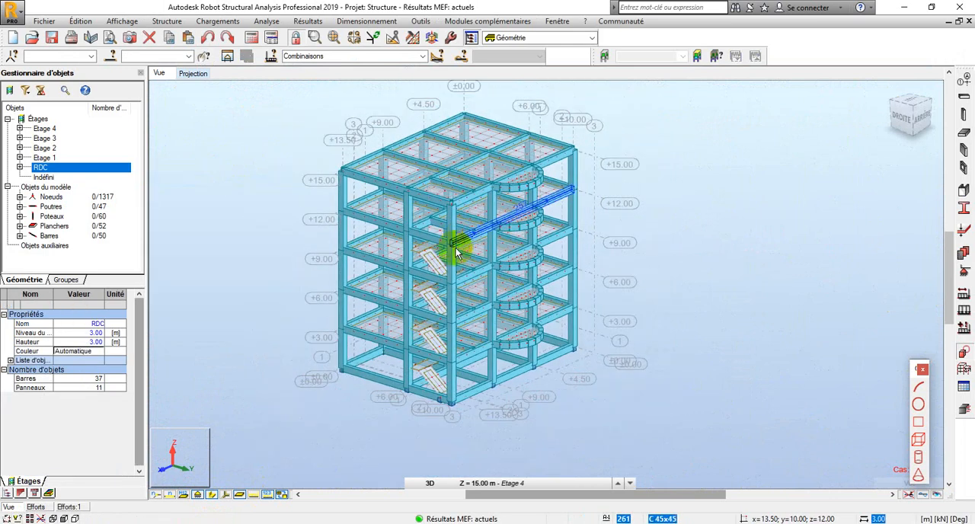
{"action": "scroll", "coordinate": [456, 251], "scroll_direction": "up", "scroll_amount": 1}
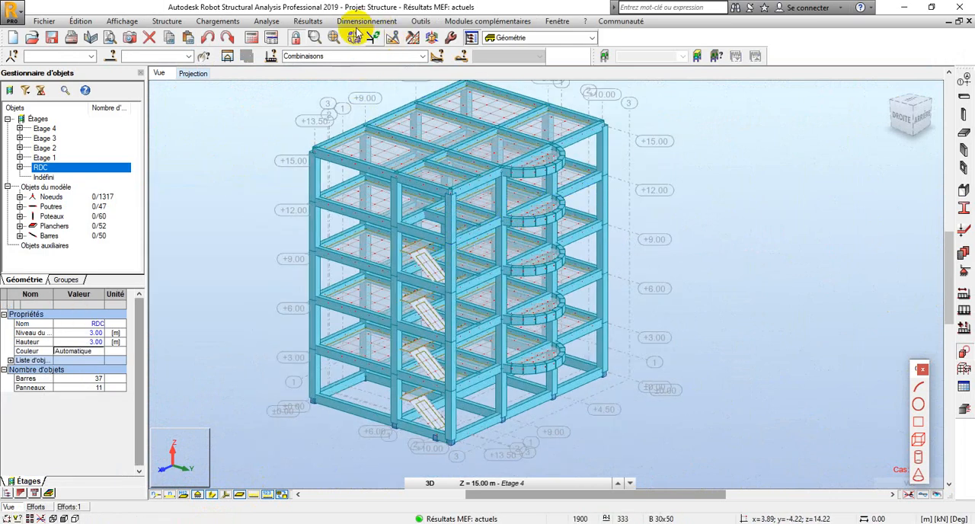
Check the global force extremes for the bar with maximum FX and select column 21 in the model
{"action": "left_click", "coordinate": [69, 506]}
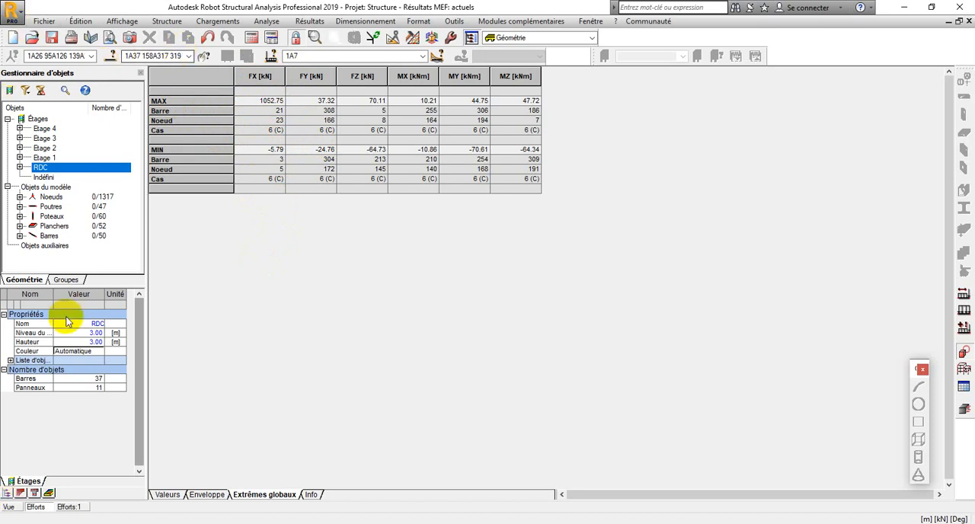
{"action": "left_click", "coordinate": [14, 507]}
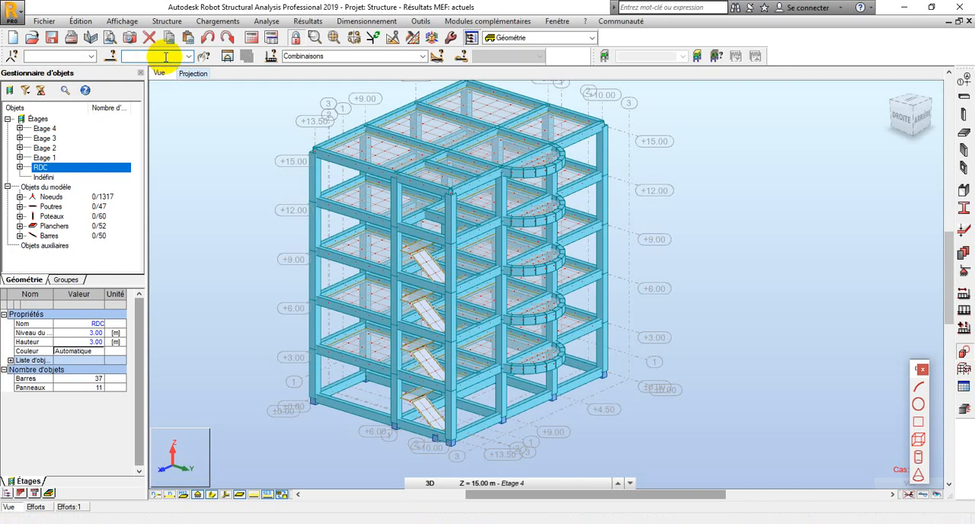
{"action": "key", "text": "Return"}
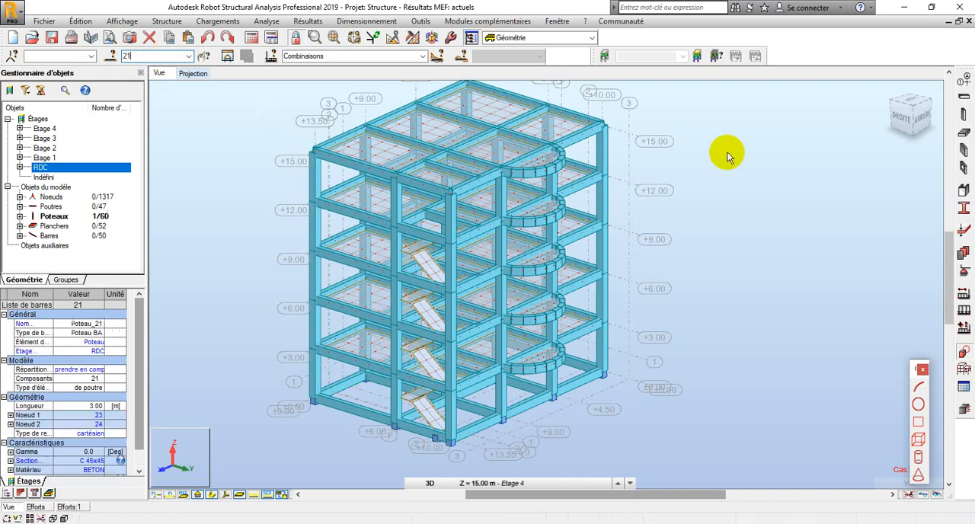
{"action": "scroll", "coordinate": [482, 299], "scroll_direction": "down", "scroll_amount": 5}
{"action": "scroll", "coordinate": [457, 343], "scroll_direction": "up", "scroll_amount": 4}
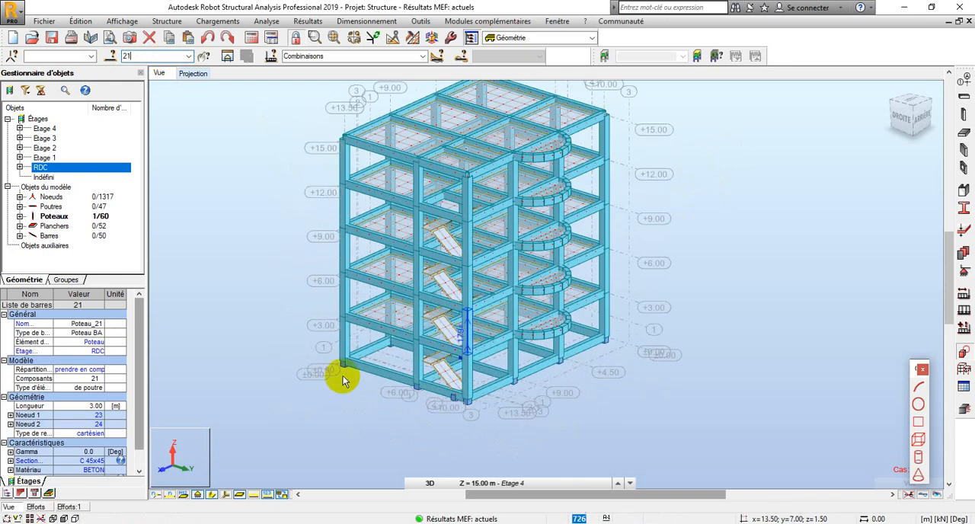
Rotate the building in 3D to inspect the selected ground-floor column up close
{"action": "right_click", "coordinate": [282, 318]}
{"action": "left_click", "coordinate": [257, 366]}
{"action": "left_click_drag", "start_coordinate": [257, 366], "coordinate": [439, 363]}
{"action": "scroll", "coordinate": [439, 362], "scroll_direction": "up", "scroll_amount": 5}
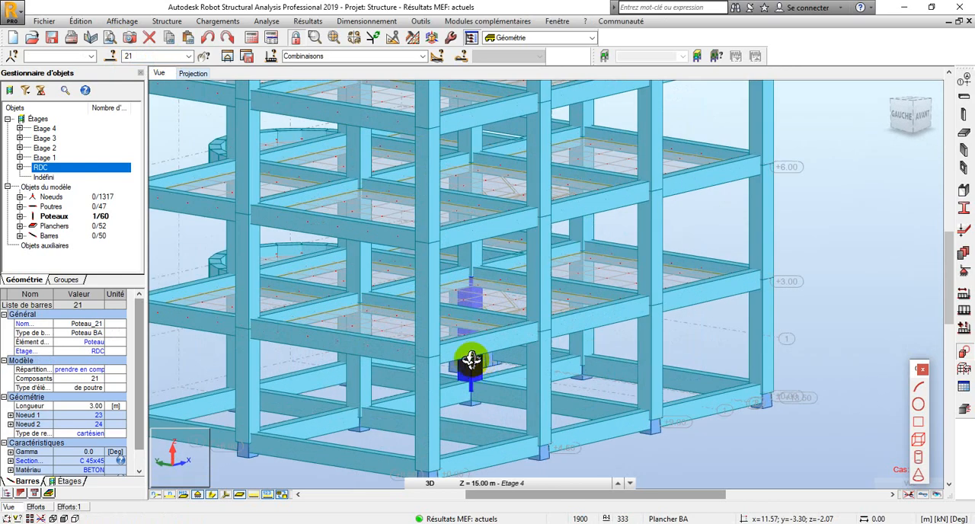
{"action": "scroll", "coordinate": [470, 363], "scroll_direction": "up", "scroll_amount": 6}
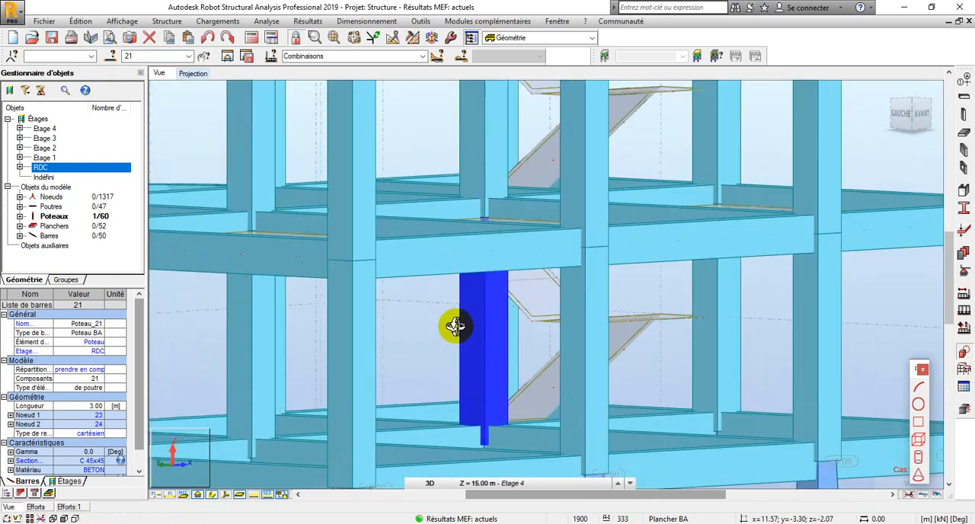
{"action": "scroll", "coordinate": [490, 322], "scroll_direction": "up", "scroll_amount": 1}
{"action": "scroll", "coordinate": [495, 315], "scroll_direction": "down", "scroll_amount": 4}
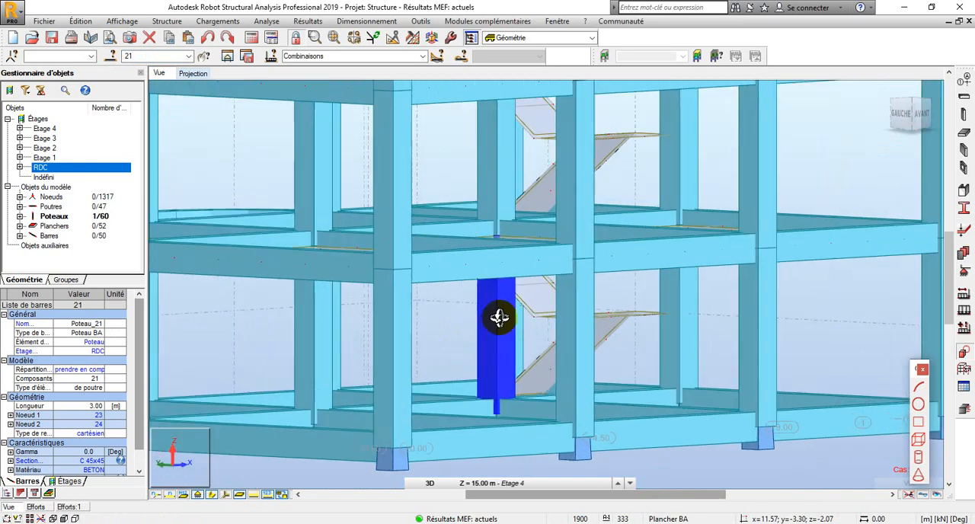
{"action": "scroll", "coordinate": [499, 317], "scroll_direction": "up", "scroll_amount": 2}
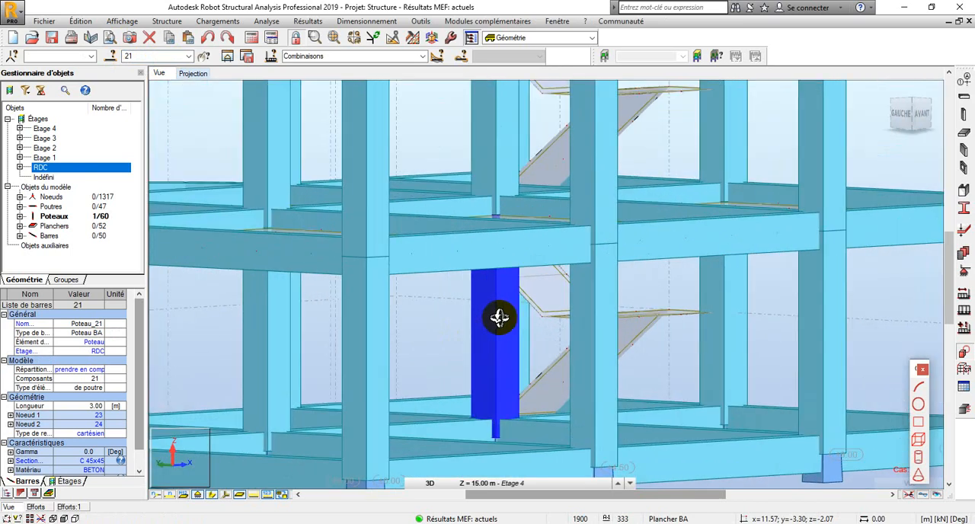
{"action": "scroll", "coordinate": [497, 319], "scroll_direction": "down", "scroll_amount": 1}
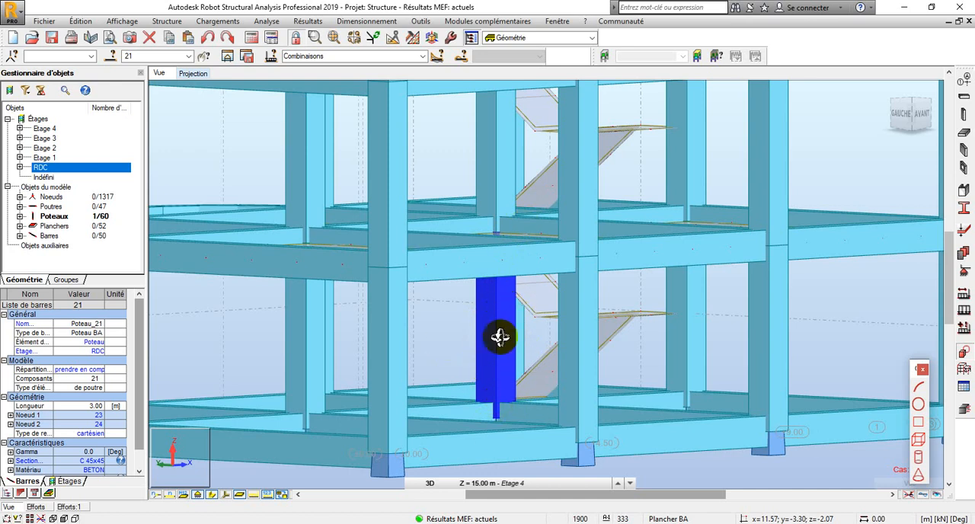
{"action": "scroll", "coordinate": [481, 347], "scroll_direction": "down", "scroll_amount": 1}
{"action": "scroll", "coordinate": [482, 346], "scroll_direction": "down", "scroll_amount": 2}
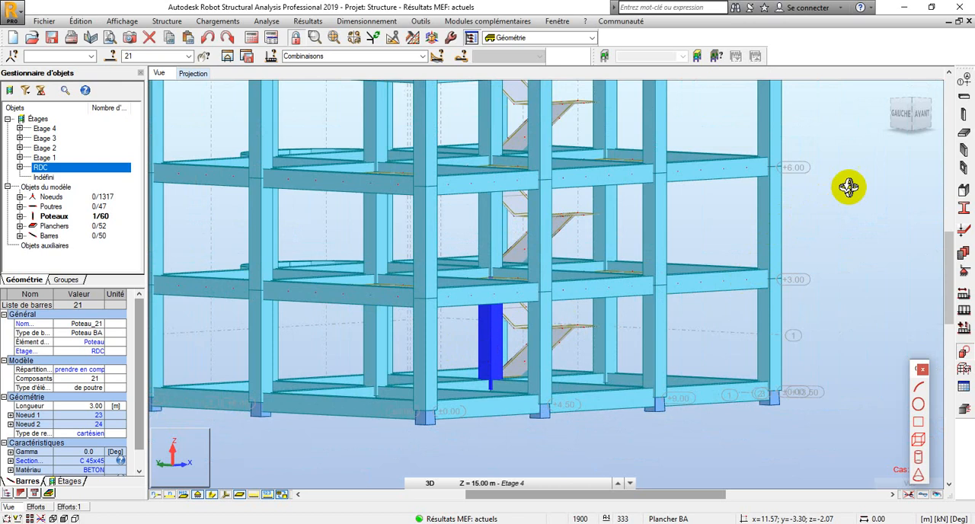
Return to selection mode and import the selected column into the reinforced-concrete module using manual combinations ELU and ELS
{"action": "right_click", "coordinate": [848, 189]}
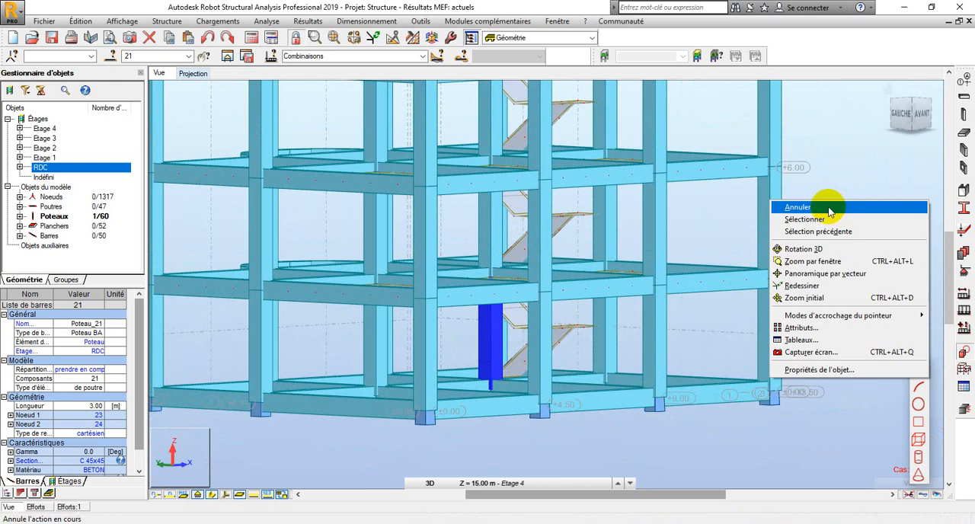
{"action": "left_click", "coordinate": [822, 221]}
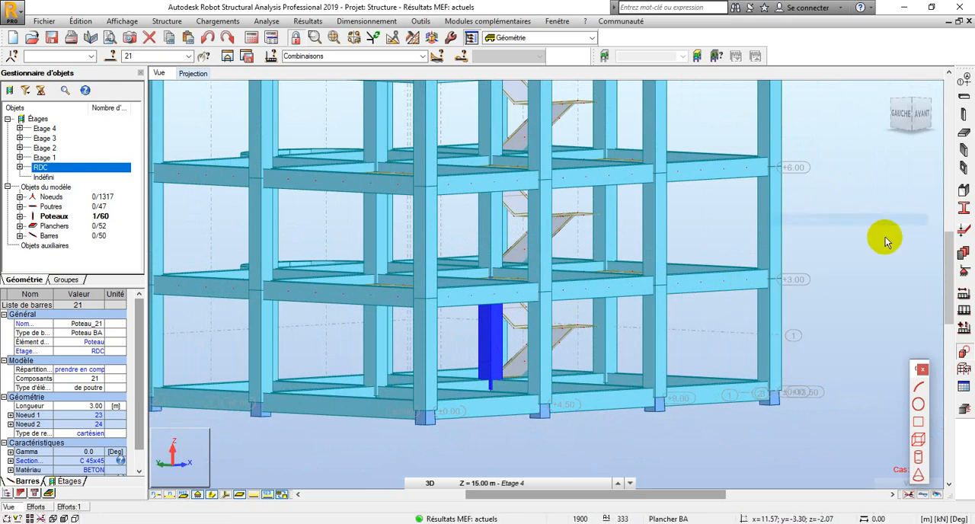
{"action": "left_click", "coordinate": [963, 410]}
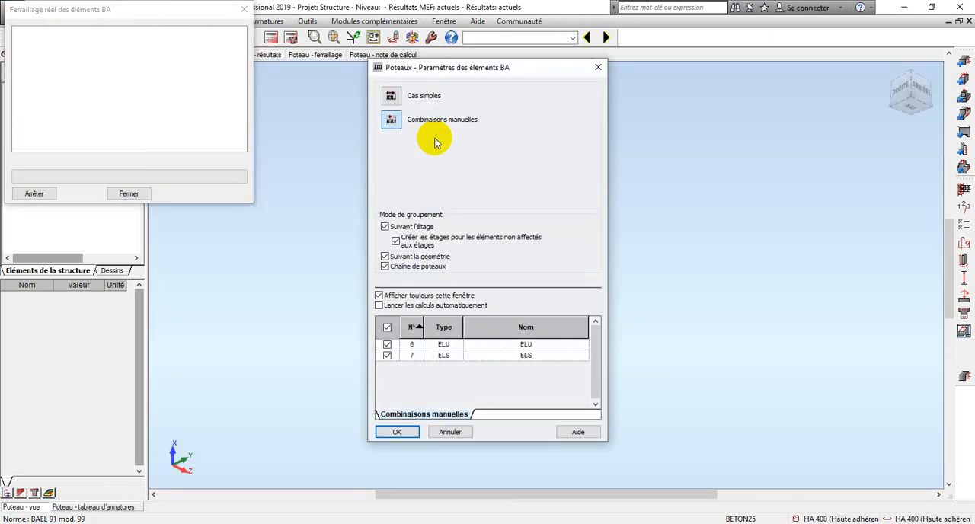
{"action": "left_click", "coordinate": [397, 432]}
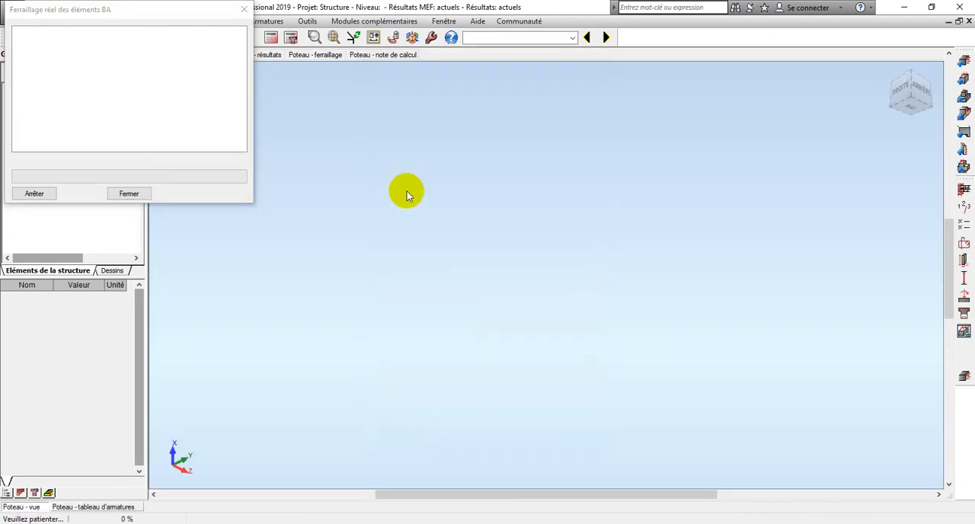
{"action": "scroll", "coordinate": [351, 353], "scroll_direction": "up", "scroll_amount": 5}
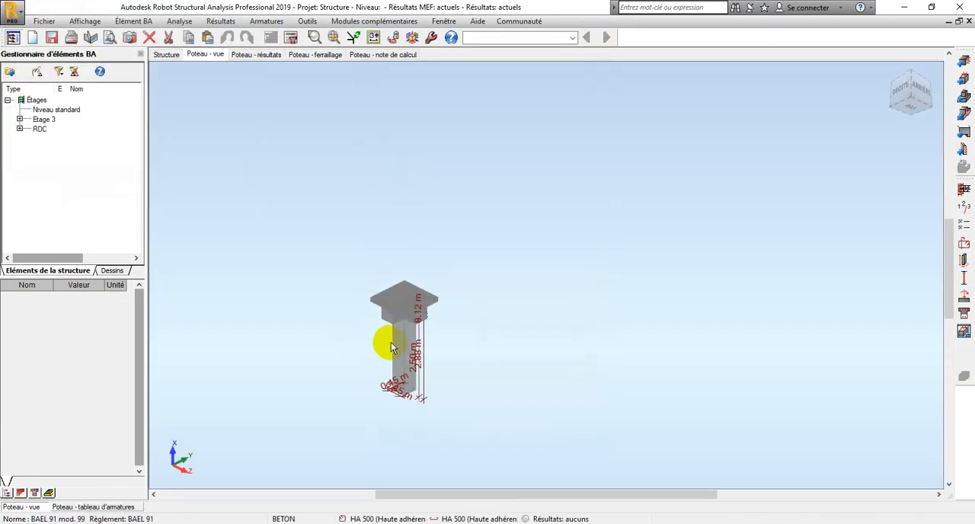
{"action": "scroll", "coordinate": [424, 247], "scroll_direction": "down", "scroll_amount": 3}
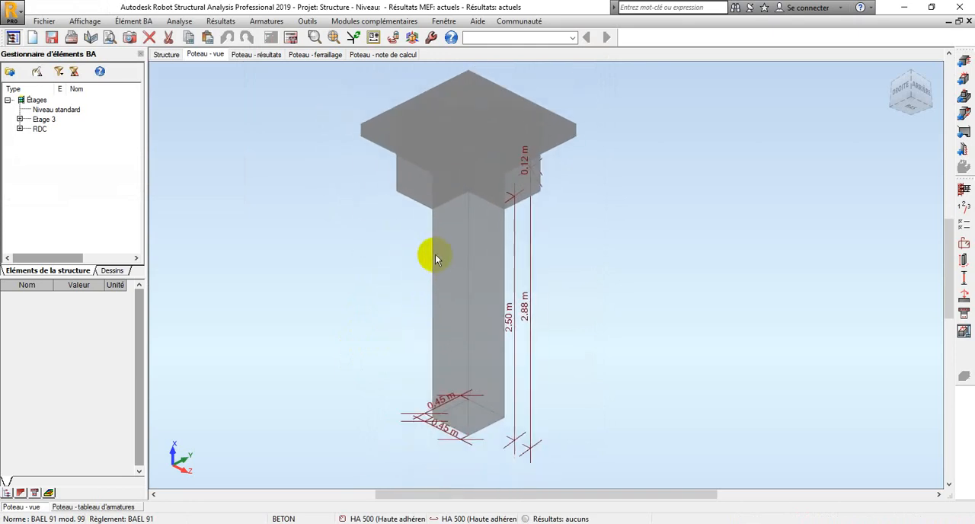
Accept the storey parameters with level 0.00 m, "peu préjudiciable" cracking and 0 h fire resistance
{"action": "left_click", "coordinate": [964, 189]}
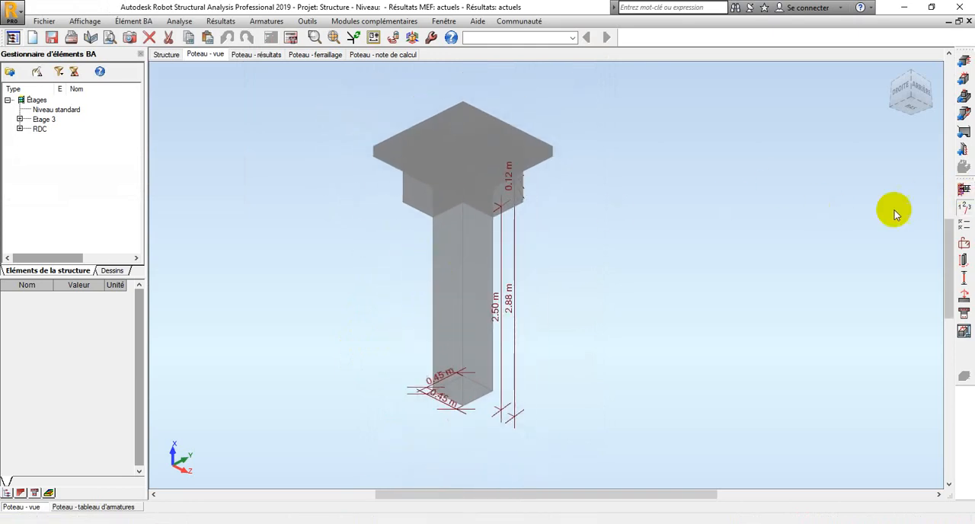
{"action": "left_click_drag", "start_coordinate": [431, 197], "coordinate": [245, 142]}
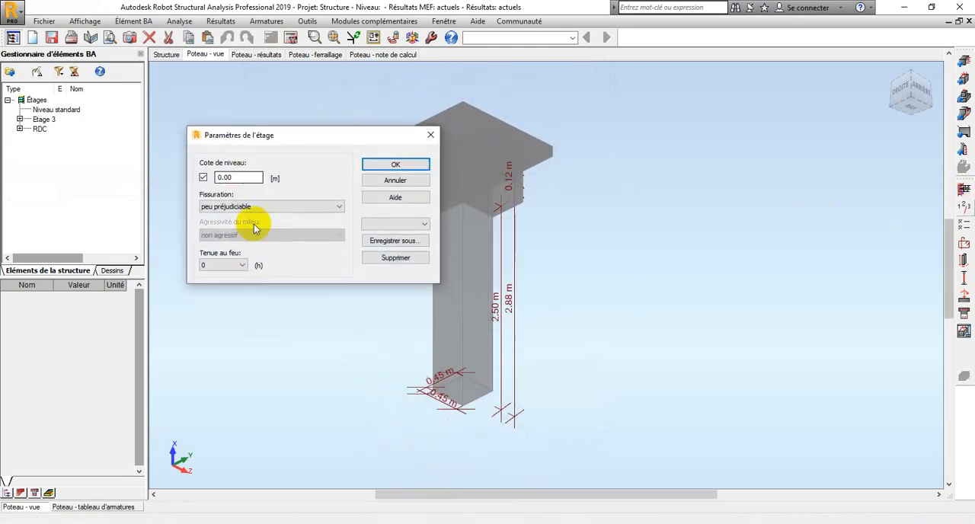
{"action": "left_click", "coordinate": [418, 164]}
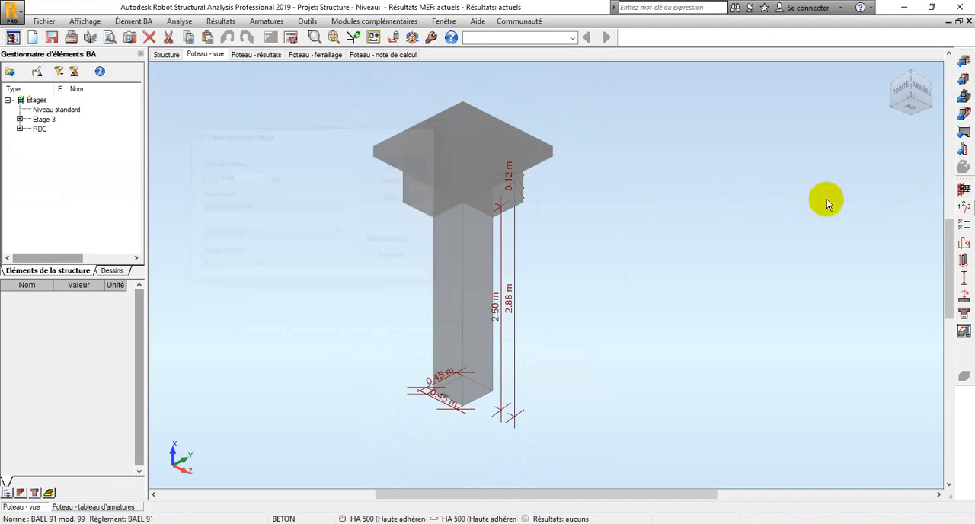
In the column's calculation options, set the concrete to BETON25 with a 25 mm aggregate diameter
{"action": "left_click", "coordinate": [962, 221]}
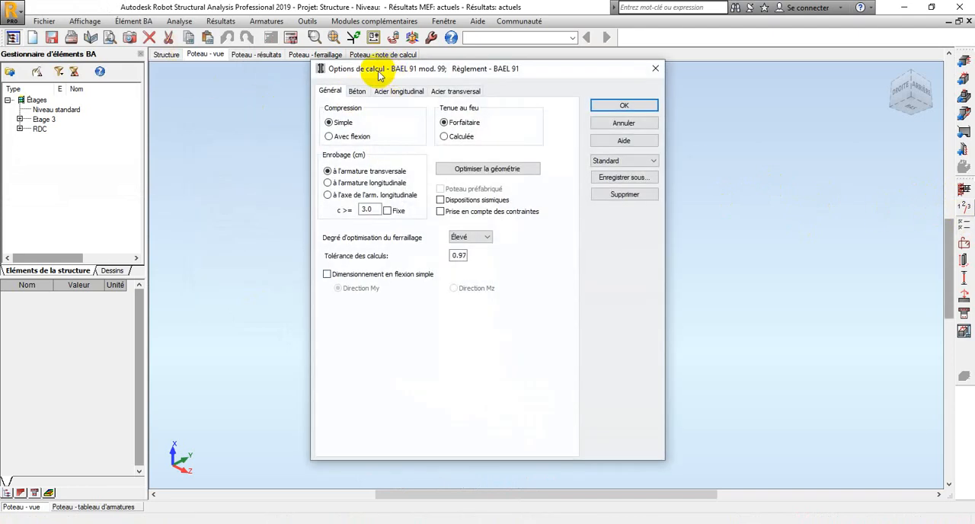
{"action": "left_click_drag", "start_coordinate": [386, 72], "coordinate": [132, 60]}
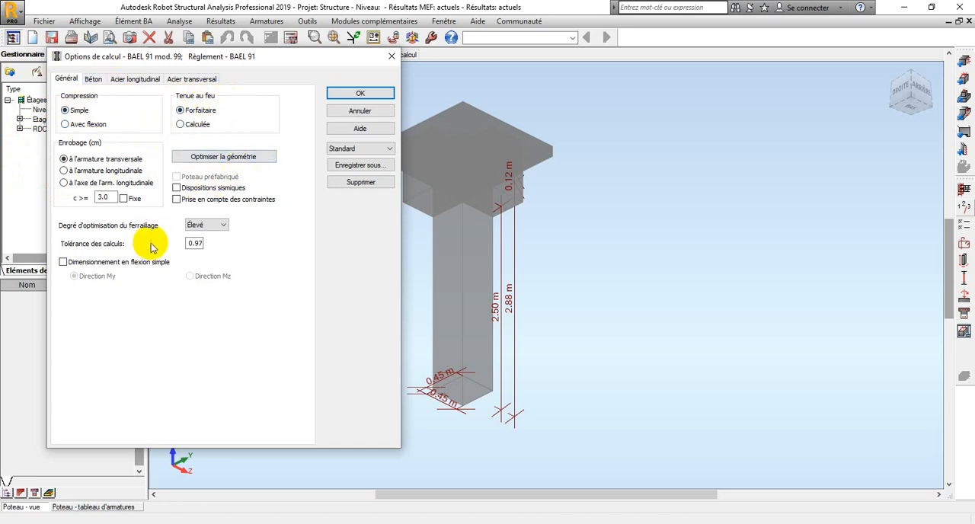
{"action": "left_click", "coordinate": [93, 80]}
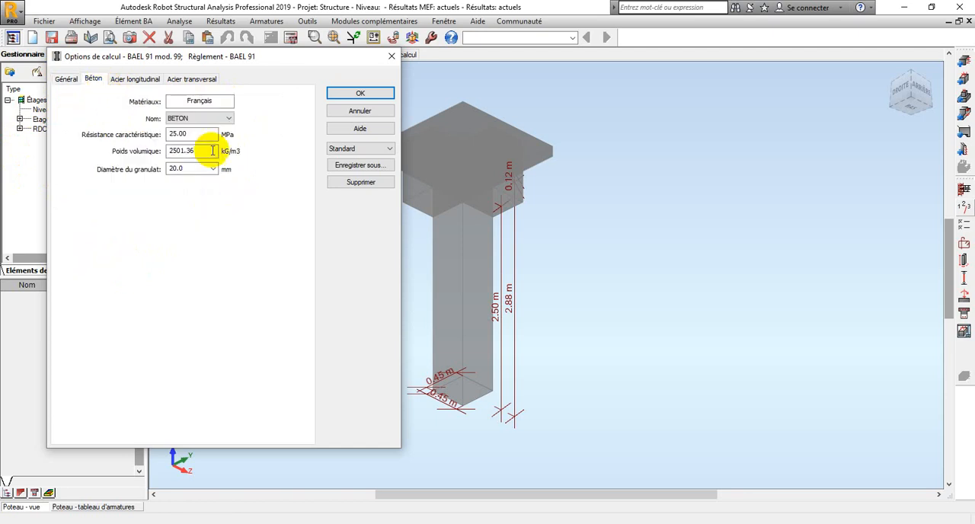
{"action": "left_click", "coordinate": [198, 118]}
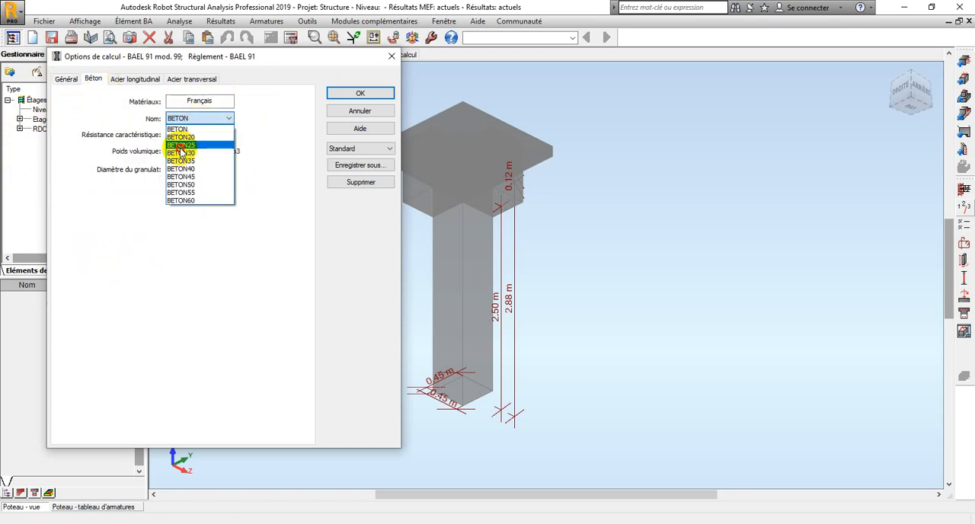
{"action": "left_click", "coordinate": [185, 145]}
{"action": "left_click", "coordinate": [178, 169]}
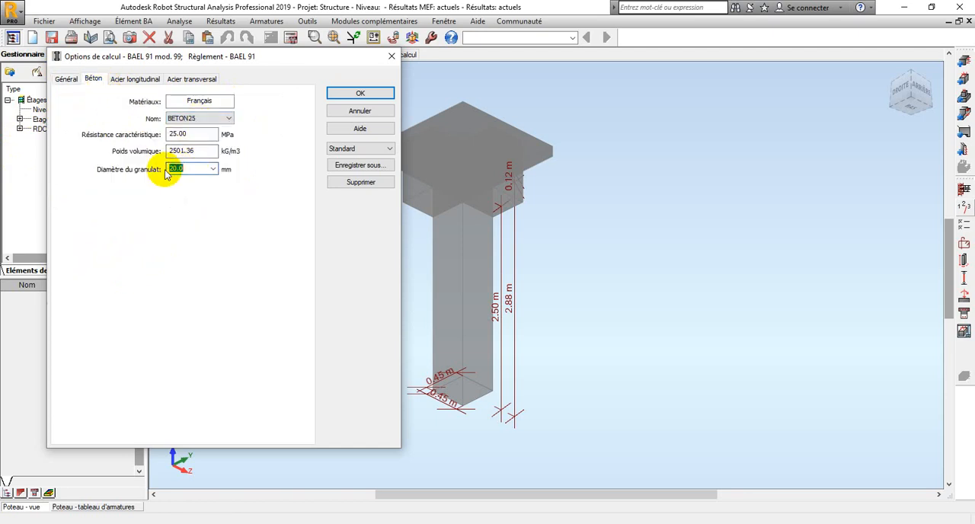
Set the longitudinal steel to class HA 400 and allow only 12, 14, 16 and 20 mm bars
{"action": "left_click", "coordinate": [133, 79]}
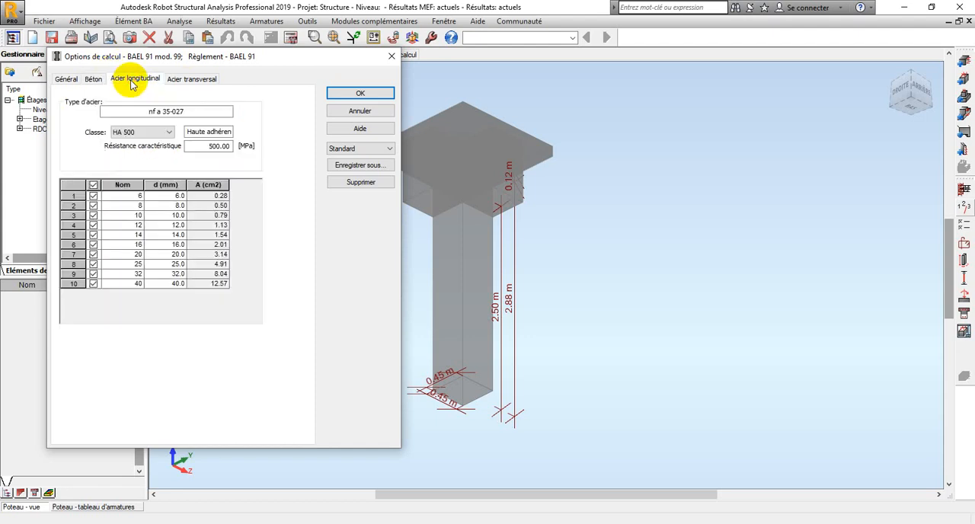
{"action": "left_click", "coordinate": [126, 133]}
{"action": "left_click", "coordinate": [124, 143]}
{"action": "left_click", "coordinate": [94, 184]}
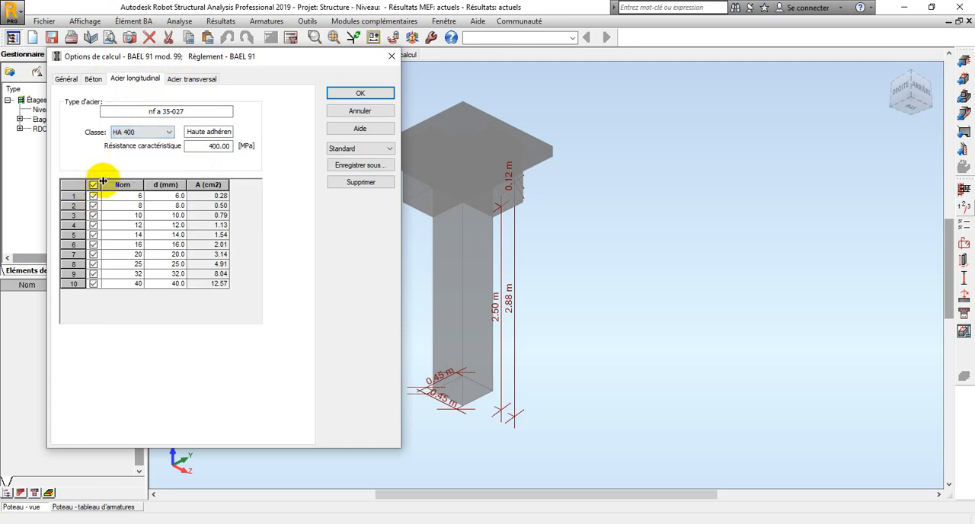
{"action": "left_click", "coordinate": [94, 185]}
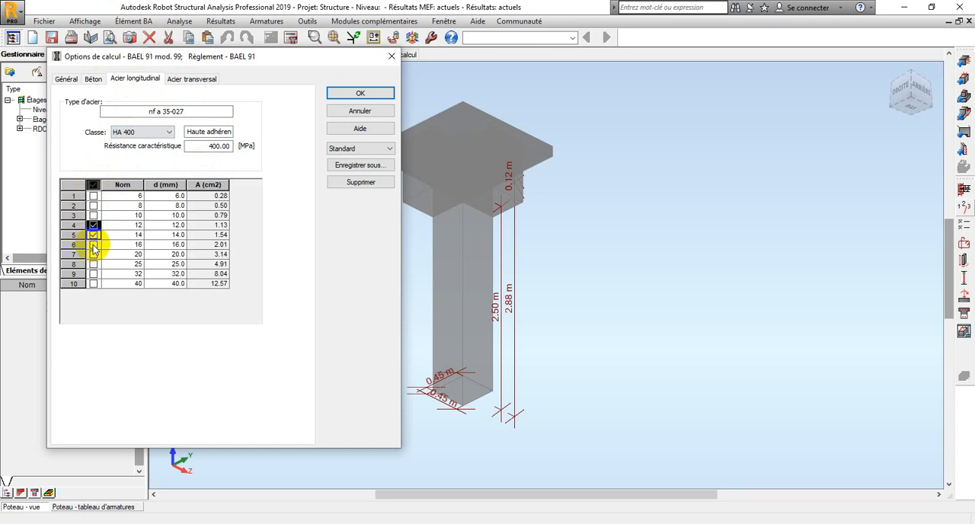
Set the transverse steel to class HA 400 with only 8, 10 and 12 mm bars, and accept the calculation options
{"action": "left_click", "coordinate": [192, 79]}
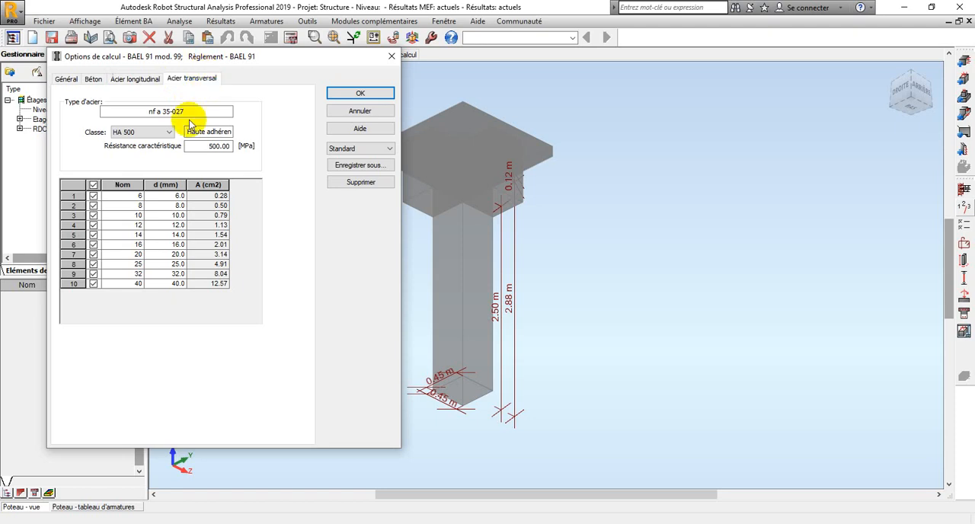
{"action": "left_click", "coordinate": [127, 131]}
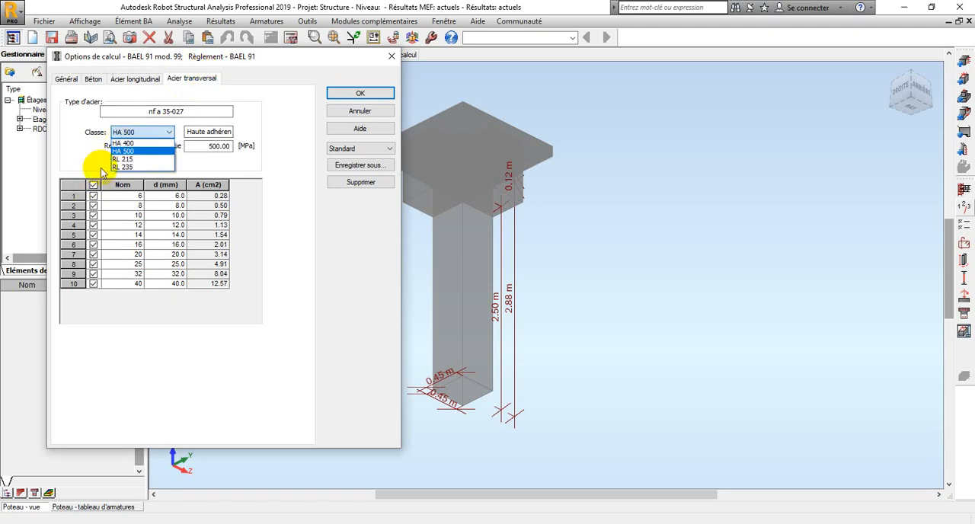
{"action": "left_click", "coordinate": [106, 152]}
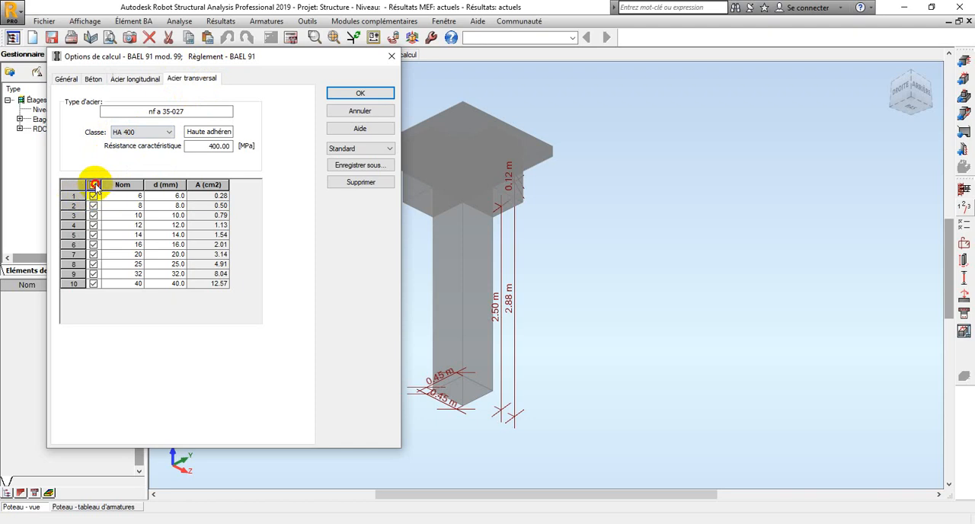
{"action": "left_click", "coordinate": [94, 225]}
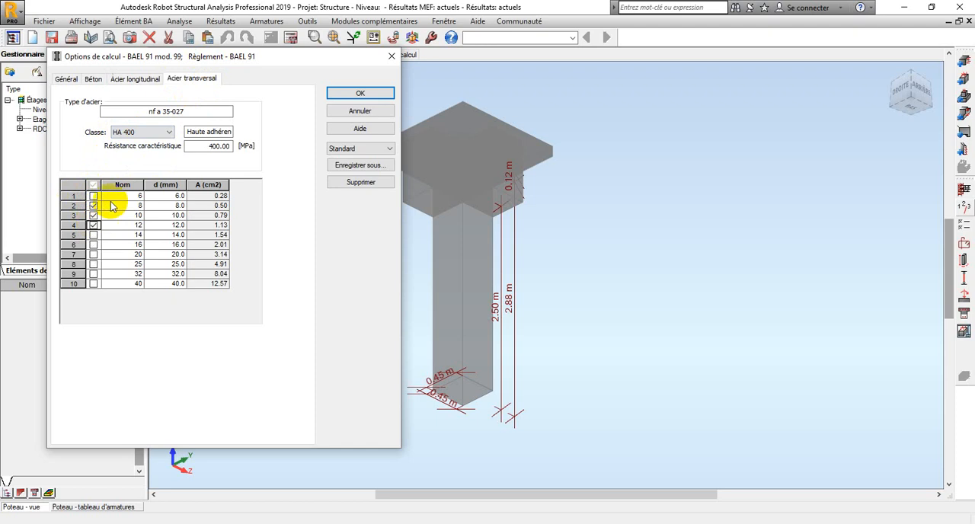
{"action": "left_click", "coordinate": [57, 81]}
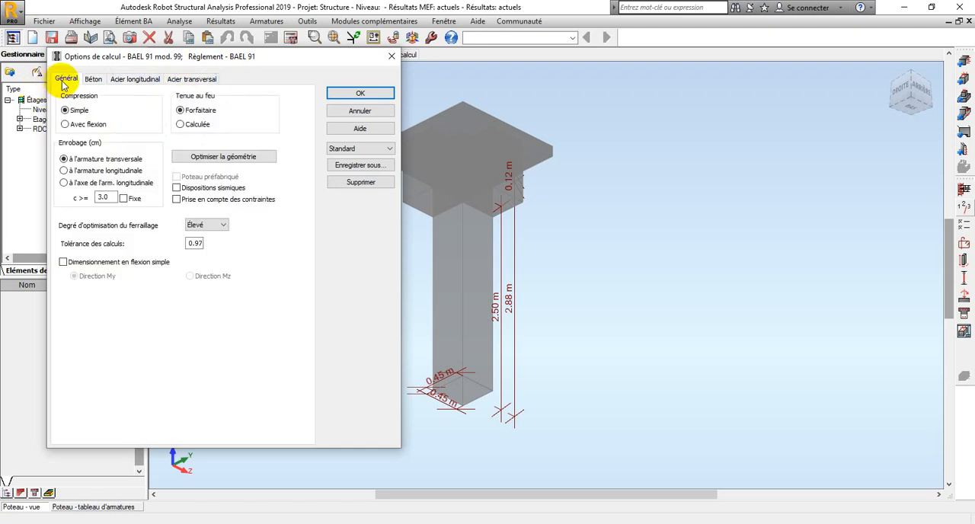
{"action": "left_click", "coordinate": [137, 80]}
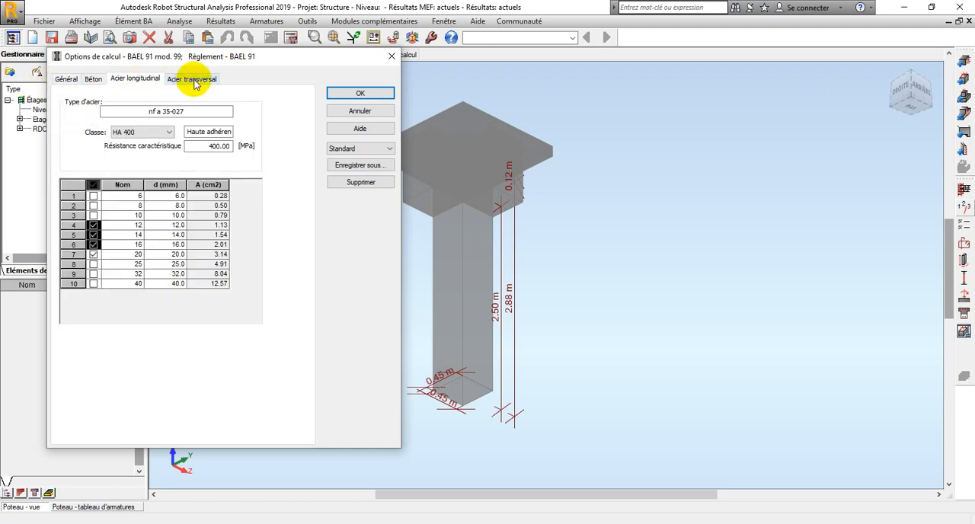
{"action": "left_click", "coordinate": [192, 79]}
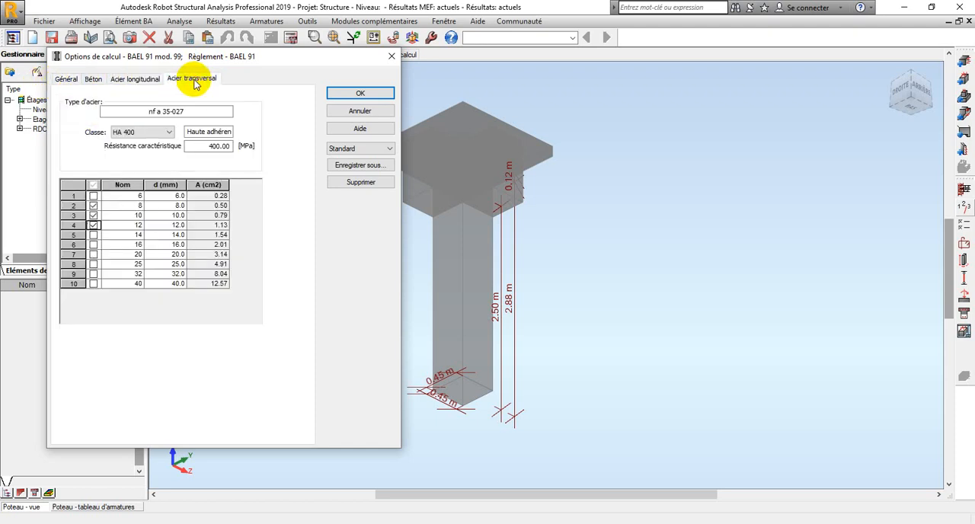
{"action": "left_click", "coordinate": [349, 91]}
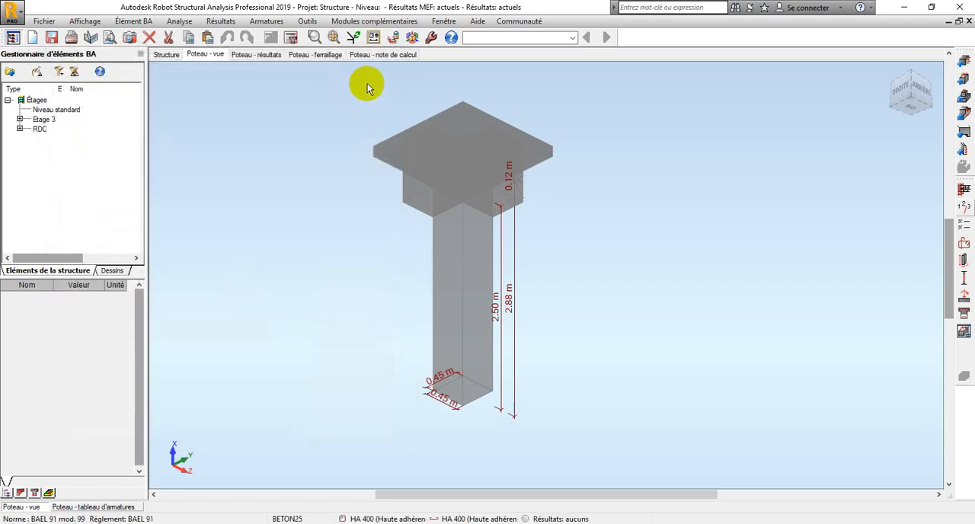
Keep the main bars at automatic corner diameter, at most 2 corner bars per bundle, and spacing limits of 0.03 and 0.40 m
{"action": "left_click", "coordinate": [966, 242]}
{"action": "left_click_drag", "start_coordinate": [361, 130], "coordinate": [176, 85]}
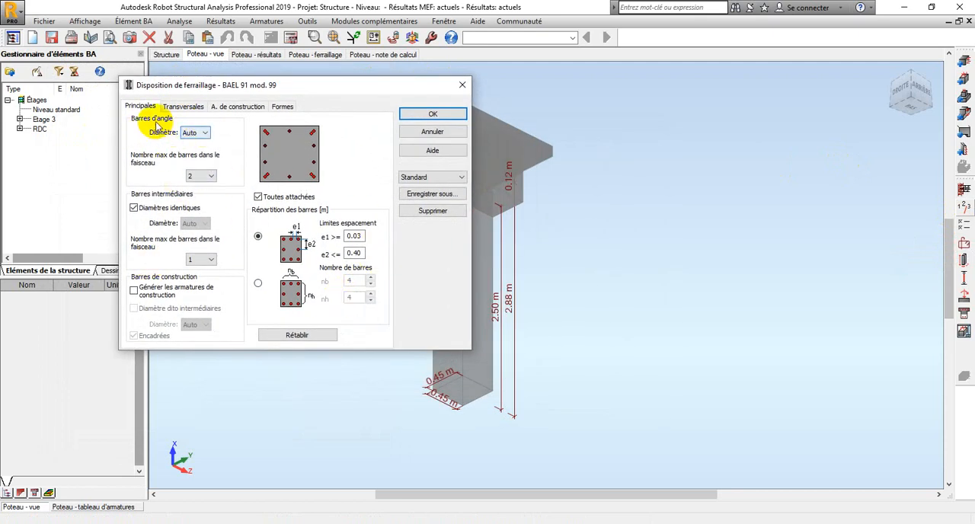
{"action": "left_click", "coordinate": [192, 134]}
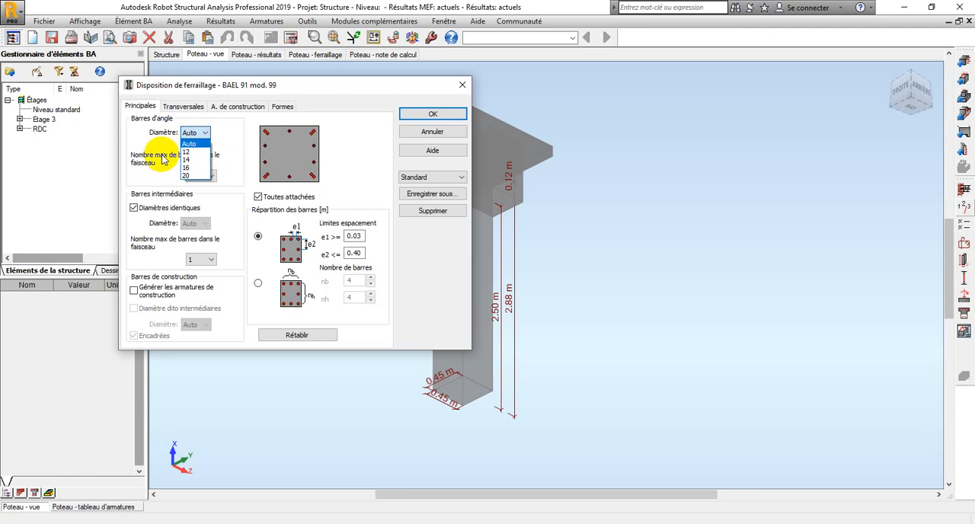
{"action": "left_click", "coordinate": [162, 159]}
{"action": "left_click", "coordinate": [212, 177]}
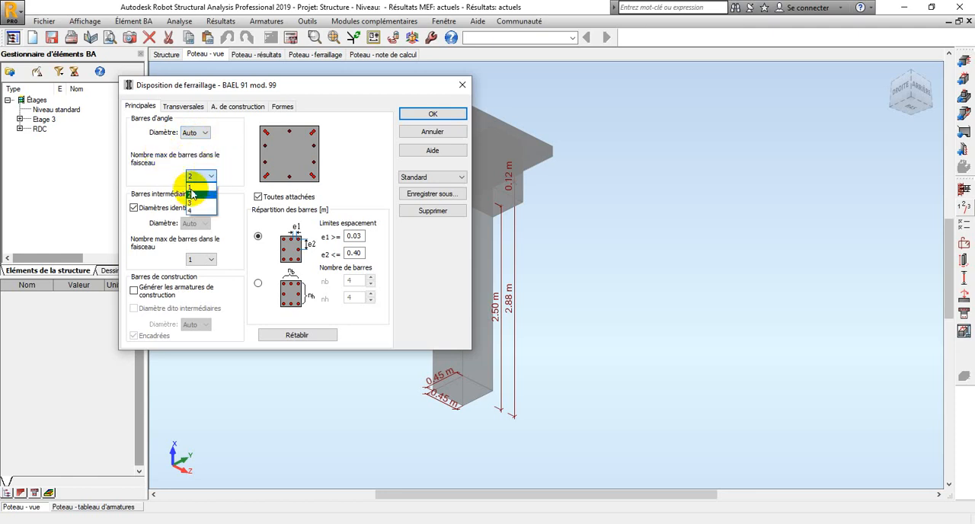
{"action": "left_click", "coordinate": [175, 162]}
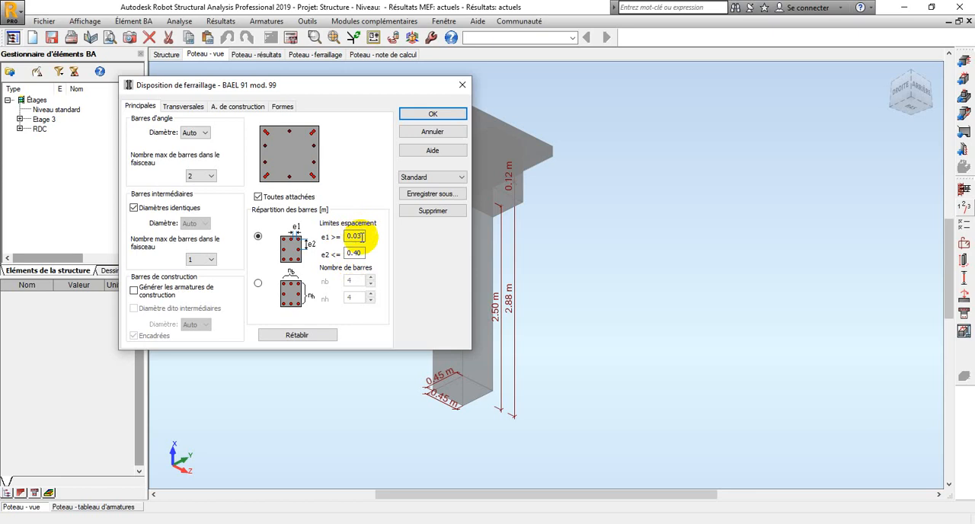
{"action": "left_click", "coordinate": [364, 252]}
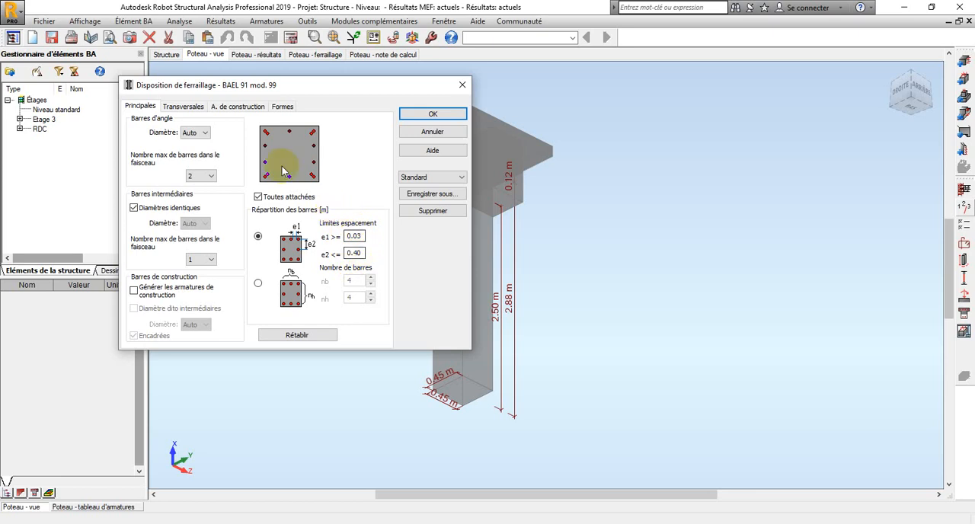
Keep automatic diameters for the transverse and construction bars with stirrup spacing limits of 0.40 m, and accept the column's reinforcement layout
{"action": "left_click", "coordinate": [187, 106]}
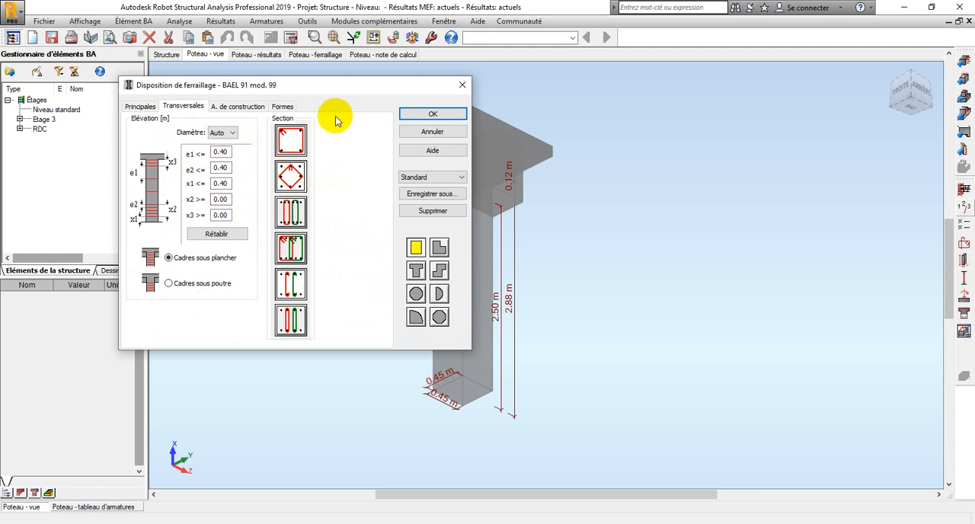
{"action": "left_click", "coordinate": [217, 151]}
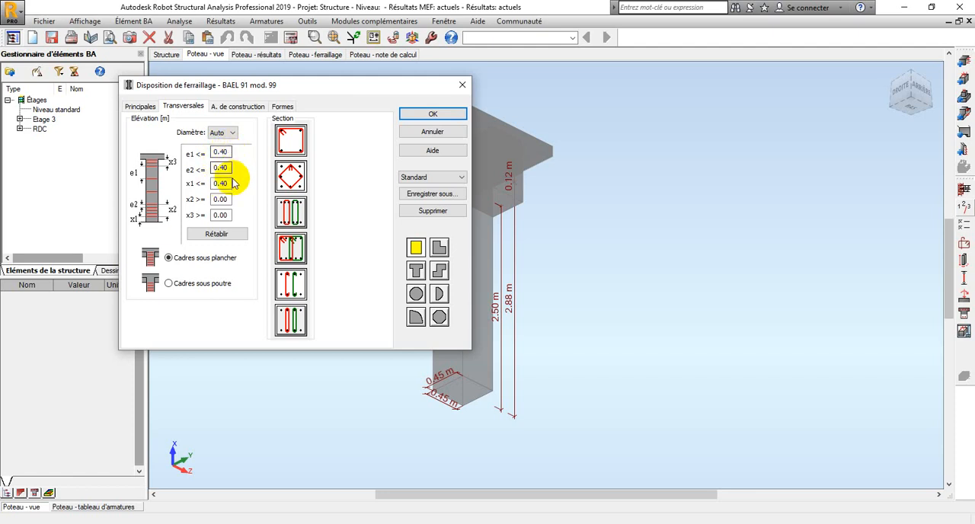
{"action": "left_click", "coordinate": [244, 109]}
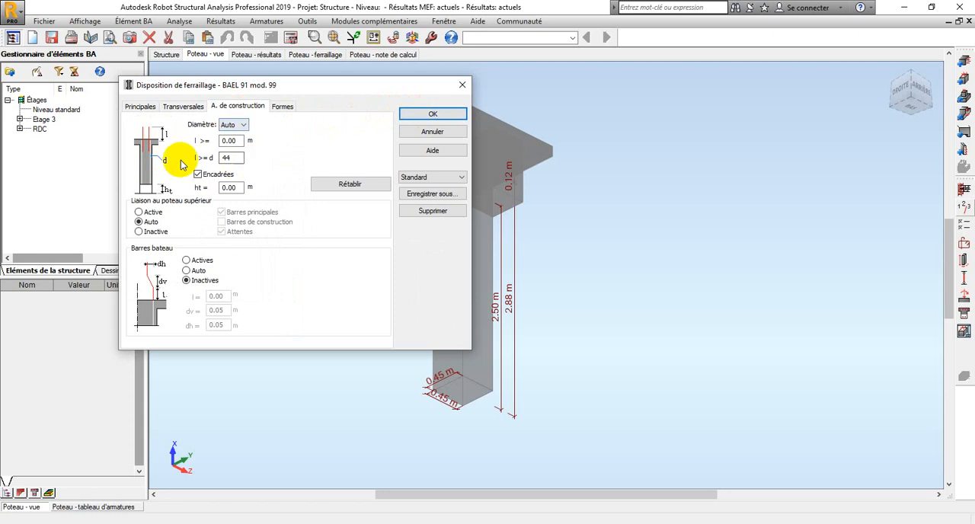
{"action": "left_click", "coordinate": [410, 115]}
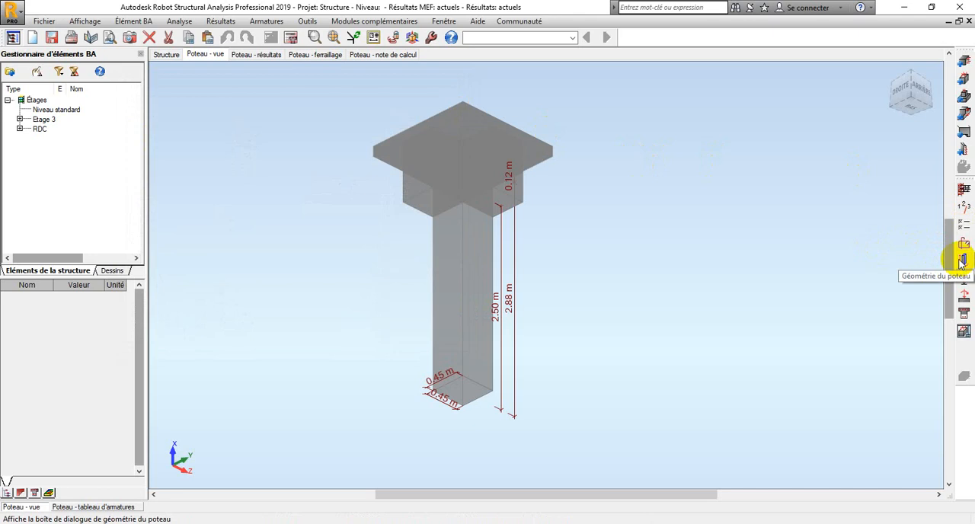
Check the column's geometry without changes, and apply Z-direction buckling for a structure without translation using the end condition with k = 0.67
{"action": "left_click", "coordinate": [961, 261]}
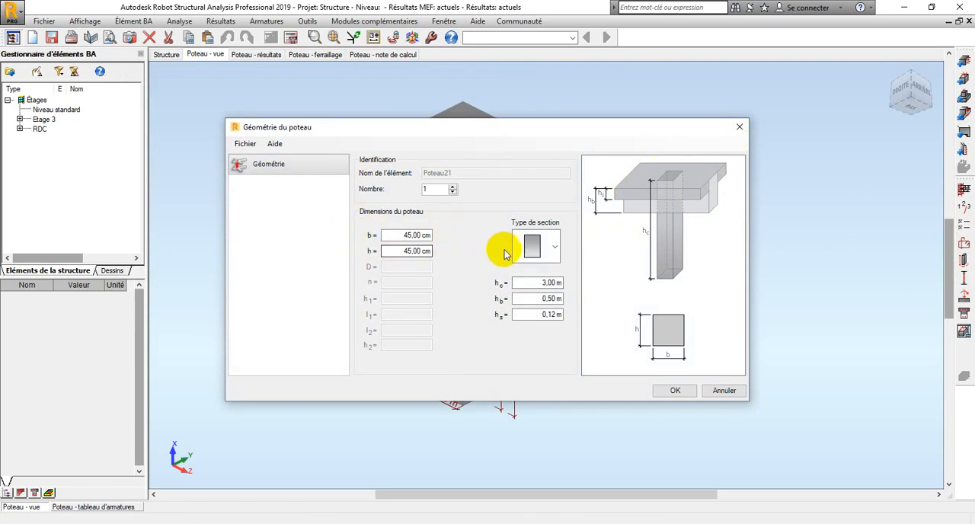
{"action": "left_click", "coordinate": [739, 128]}
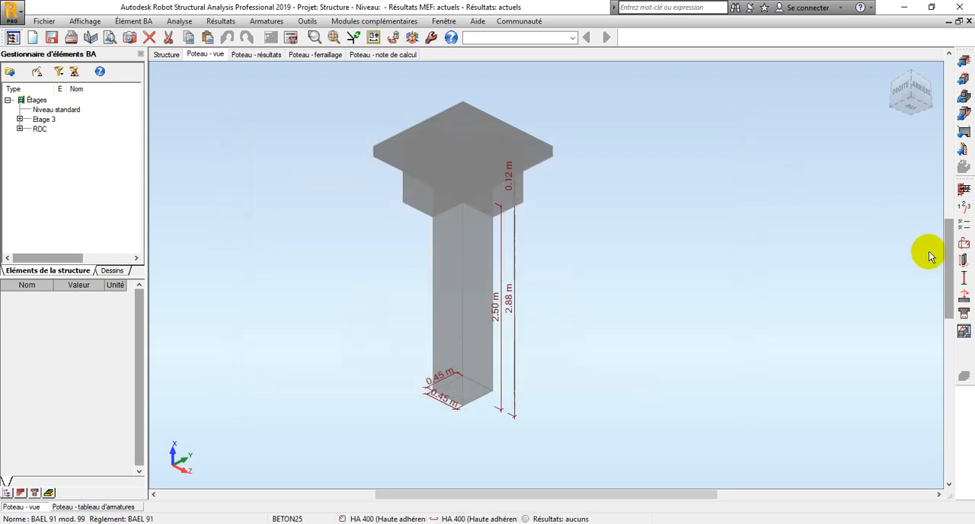
{"action": "left_click", "coordinate": [964, 278]}
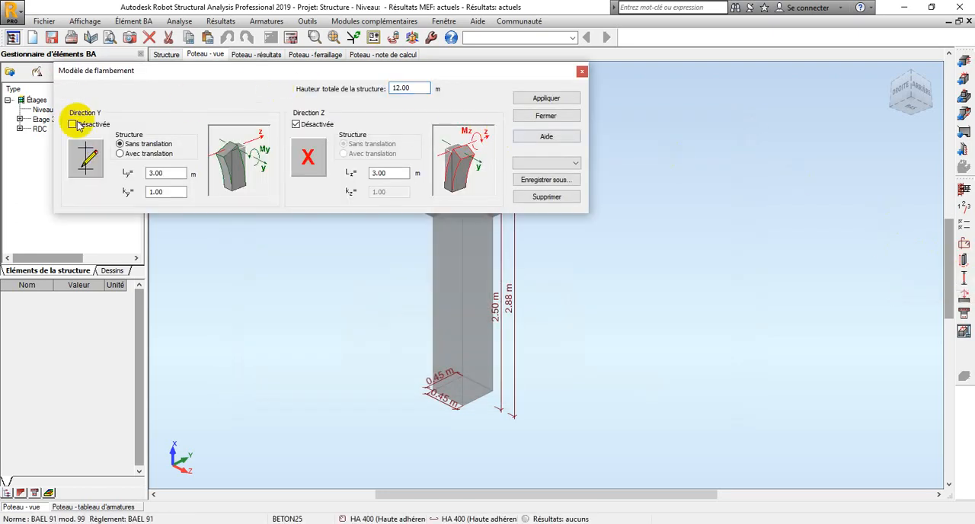
{"action": "left_click", "coordinate": [308, 157]}
{"action": "left_click", "coordinate": [377, 146]}
{"action": "left_click_drag", "start_coordinate": [432, 125], "coordinate": [231, 132]}
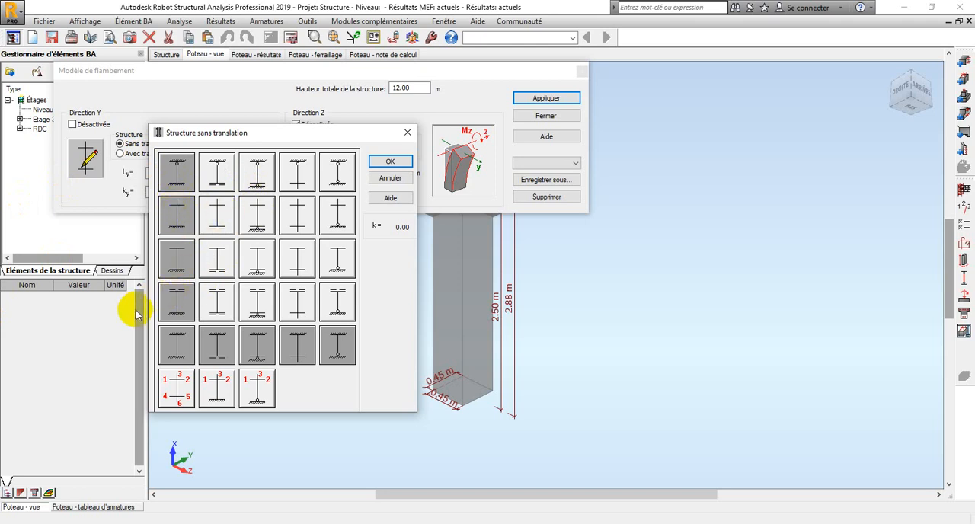
{"action": "left_click", "coordinate": [181, 217]}
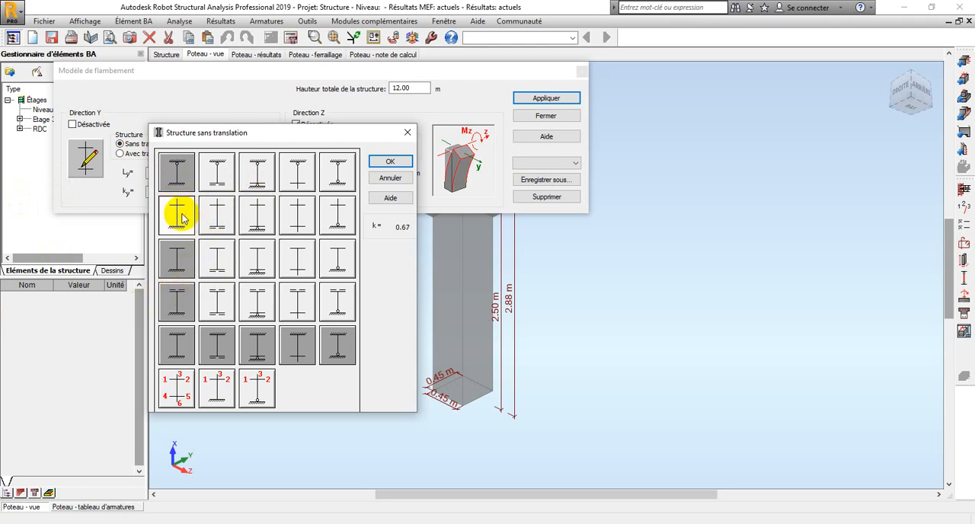
{"action": "left_click", "coordinate": [388, 161]}
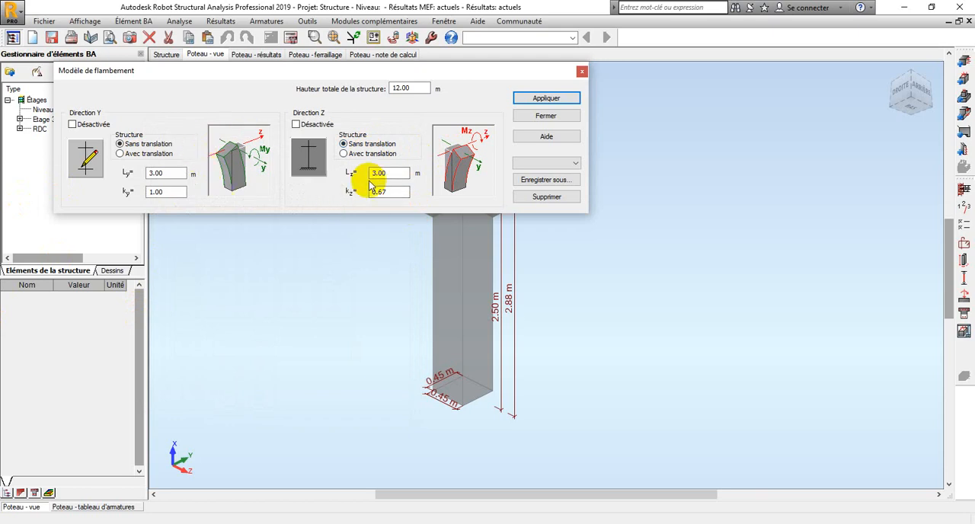
{"action": "left_click", "coordinate": [534, 95]}
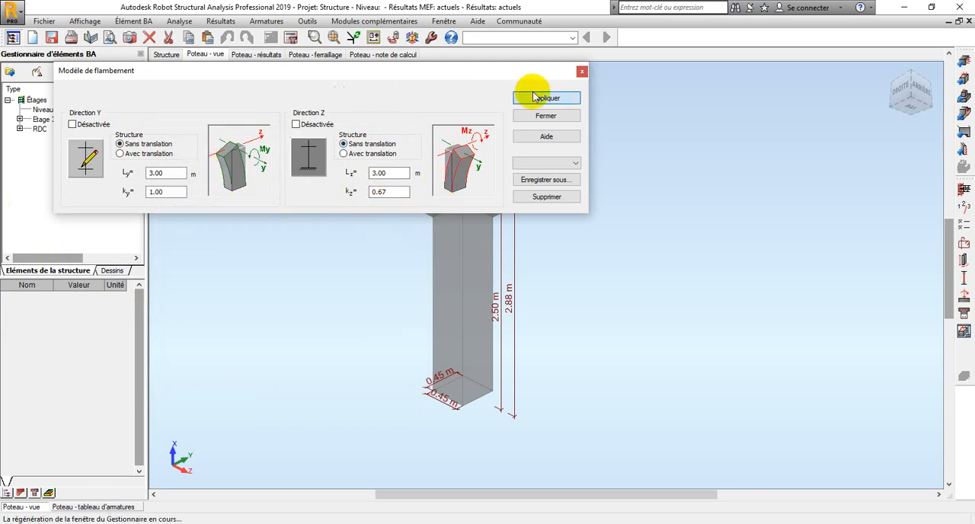
{"action": "left_click", "coordinate": [564, 116]}
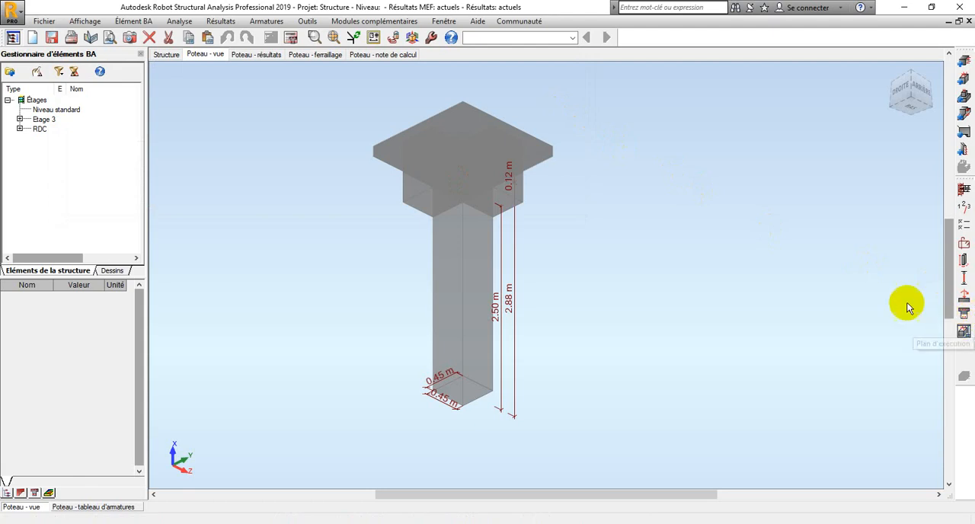
Calculate the column without generating drawings or preserving existing bars, and display its reinforcement
{"action": "left_click", "coordinate": [292, 38]}
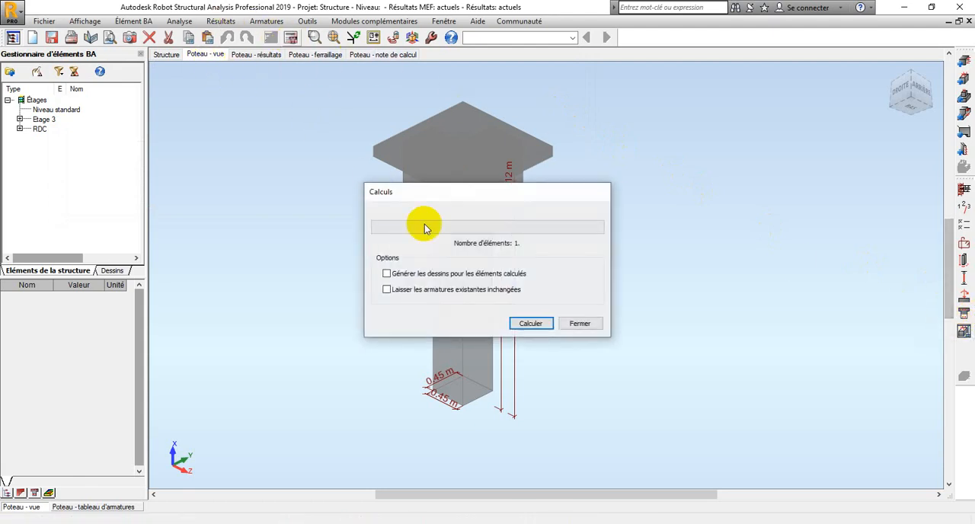
{"action": "left_click", "coordinate": [518, 324]}
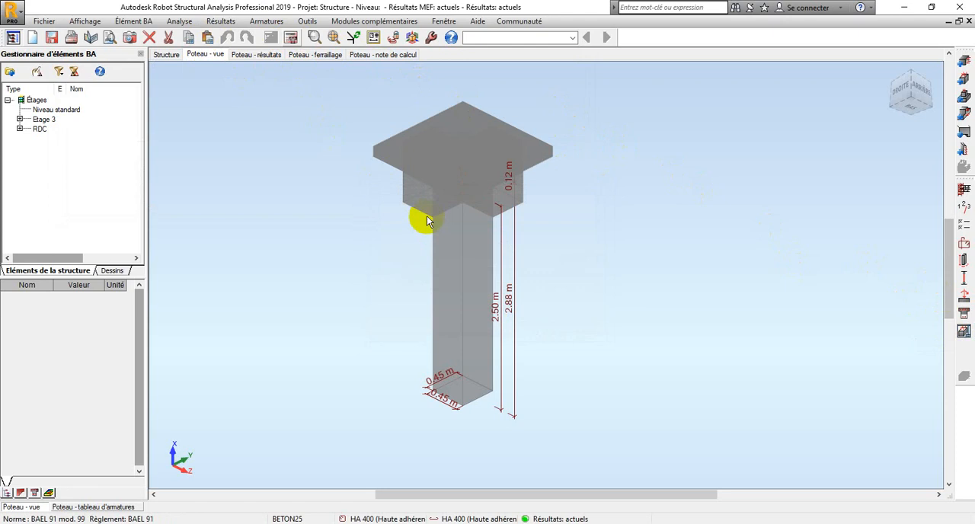
{"action": "left_click", "coordinate": [329, 54]}
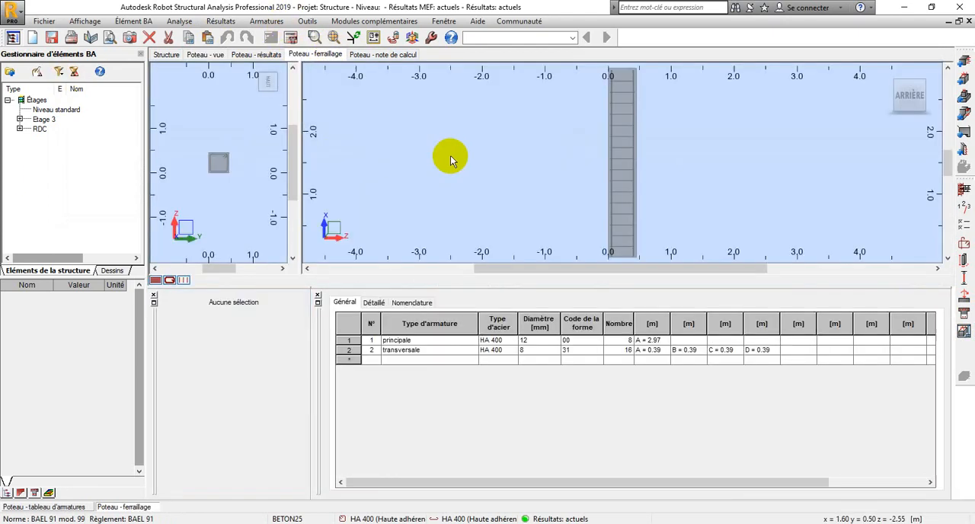
Examine the column's longitudinal bars and stirrups in 3D in both the section and elevation views
{"action": "scroll", "coordinate": [676, 104], "scroll_direction": "down", "scroll_amount": 2}
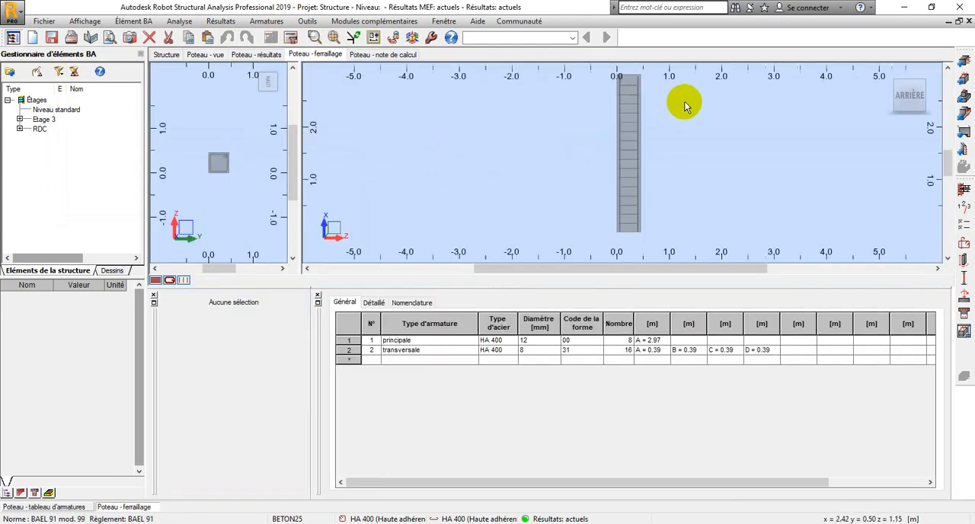
{"action": "left_click", "coordinate": [888, 73]}
{"action": "scroll", "coordinate": [612, 137], "scroll_direction": "up", "scroll_amount": 4}
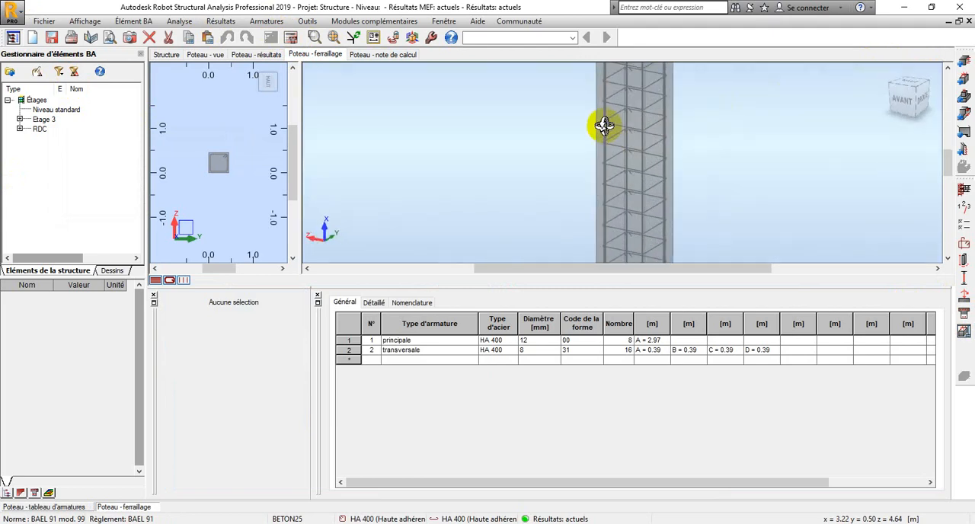
{"action": "scroll", "coordinate": [622, 133], "scroll_direction": "down", "scroll_amount": 4}
{"action": "middle_click_drag", "start_coordinate": [623, 133], "coordinate": [572, 158], "text": "shift"}
{"action": "scroll", "coordinate": [572, 158], "scroll_direction": "up", "scroll_amount": 6}
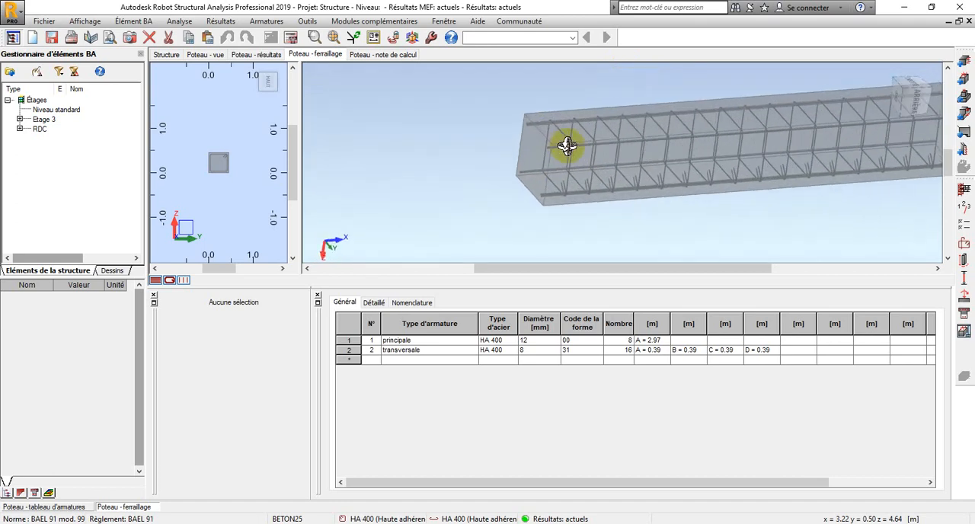
{"action": "middle_click_drag", "start_coordinate": [550, 143], "coordinate": [578, 146], "text": "shift"}
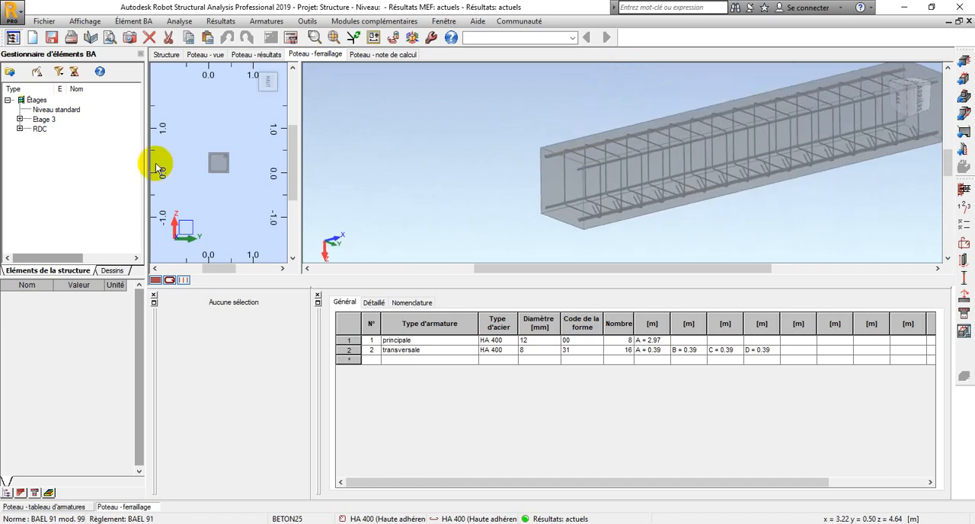
{"action": "scroll", "coordinate": [208, 171], "scroll_direction": "up", "scroll_amount": 2}
{"action": "left_click", "coordinate": [254, 70]}
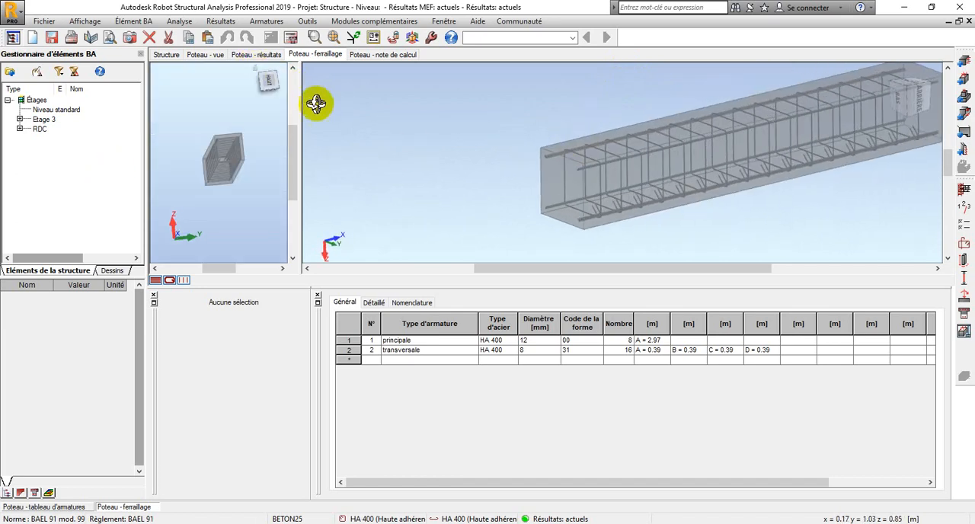
{"action": "mouse_move", "coordinate": [307, 102]}
{"action": "middle_mouse_down", "text": "shift"}
{"action": "mouse_move", "coordinate": [340, 101]}
{"action": "mouse_move", "coordinate": [305, 101]}
{"action": "middle_mouse_up", "text": "shift"}
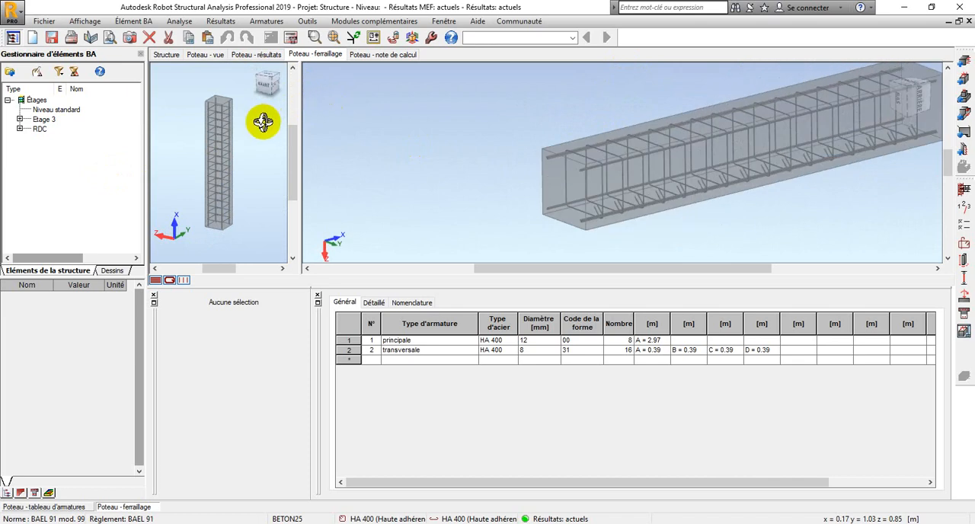
{"action": "left_click_drag", "start_coordinate": [300, 111], "coordinate": [376, 109]}
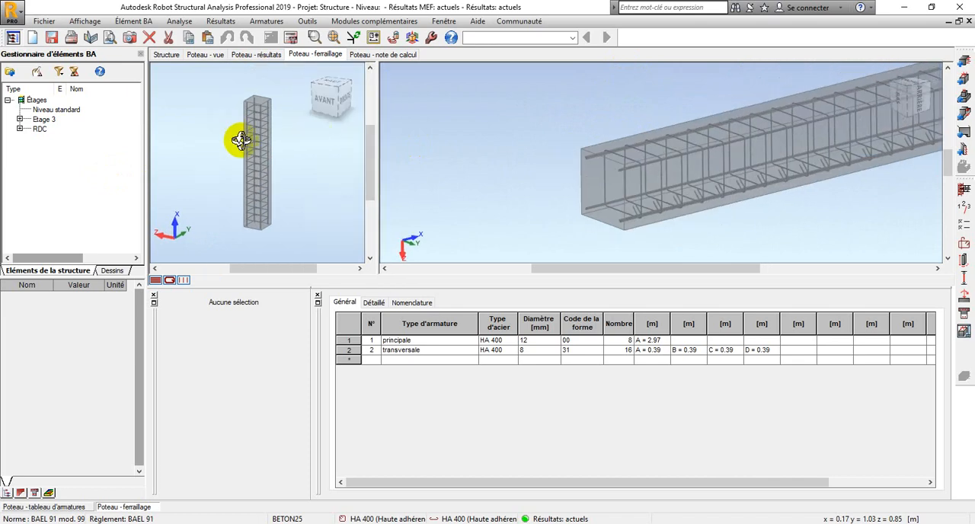
{"action": "middle_click_drag", "start_coordinate": [725, 182], "coordinate": [596, 166], "text": "shift"}
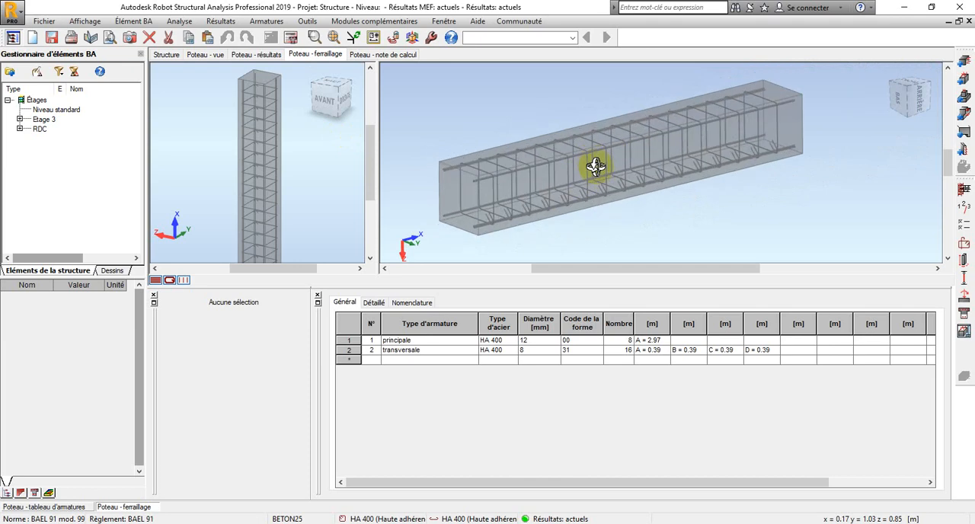
{"action": "scroll", "coordinate": [595, 166], "scroll_direction": "up", "scroll_amount": 2}
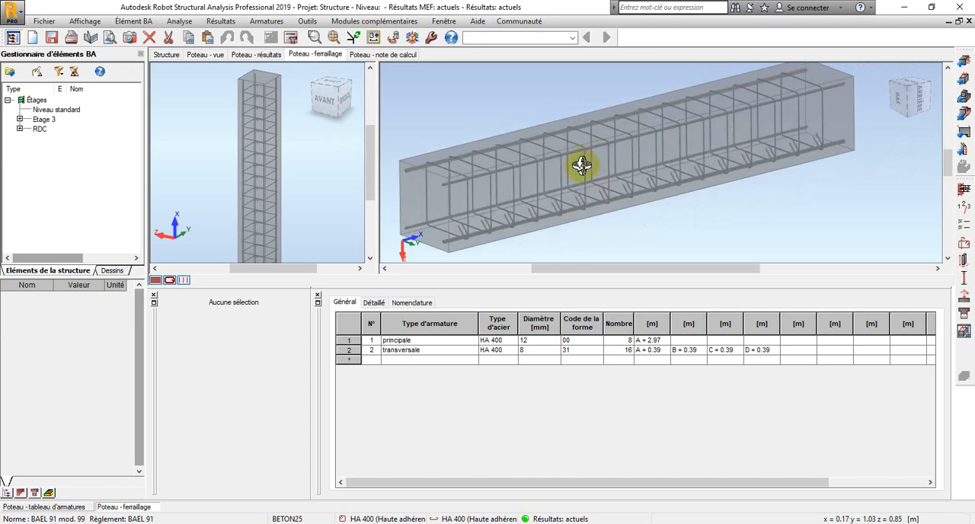
Read the column's calculation note on materials, geometry, hypotheses and loads, and return to its reinforcement
{"action": "left_click", "coordinate": [391, 54]}
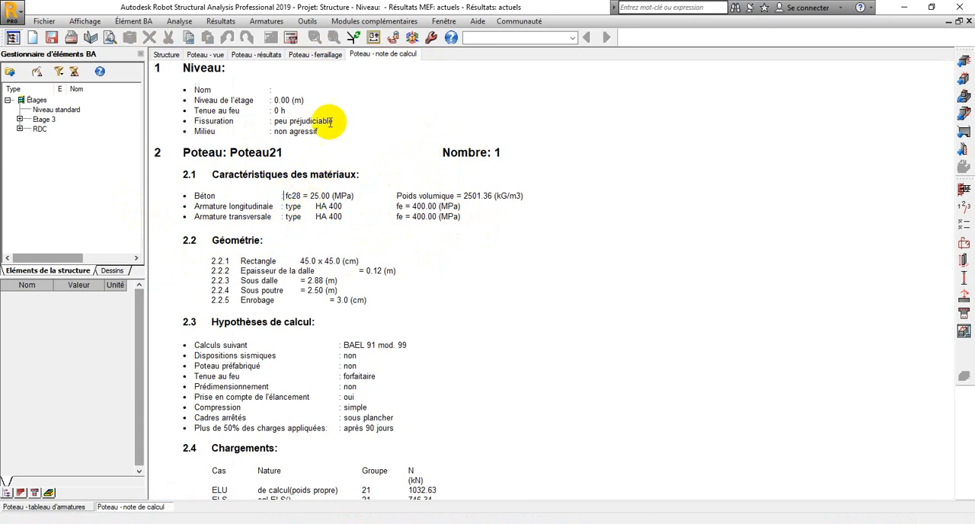
{"action": "left_click", "coordinate": [320, 55]}
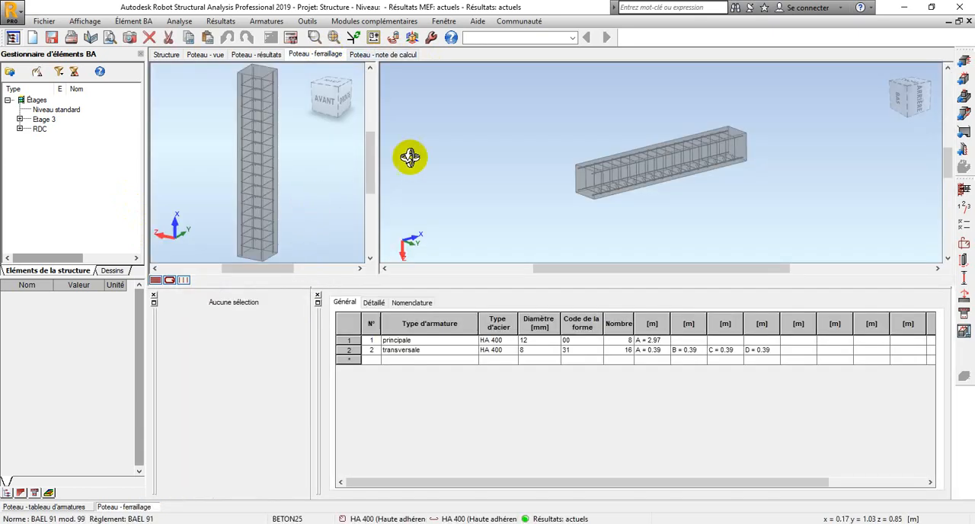
{"action": "right_click", "coordinate": [514, 128]}
{"action": "left_click", "coordinate": [480, 135]}
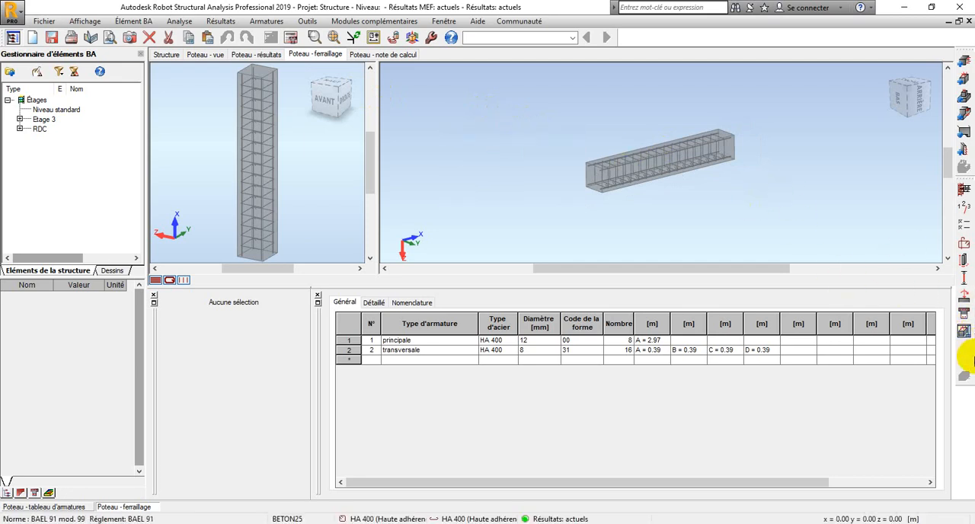
Generate the column's execution drawing and inspect its elevation and section A-A
{"action": "left_click", "coordinate": [964, 332]}
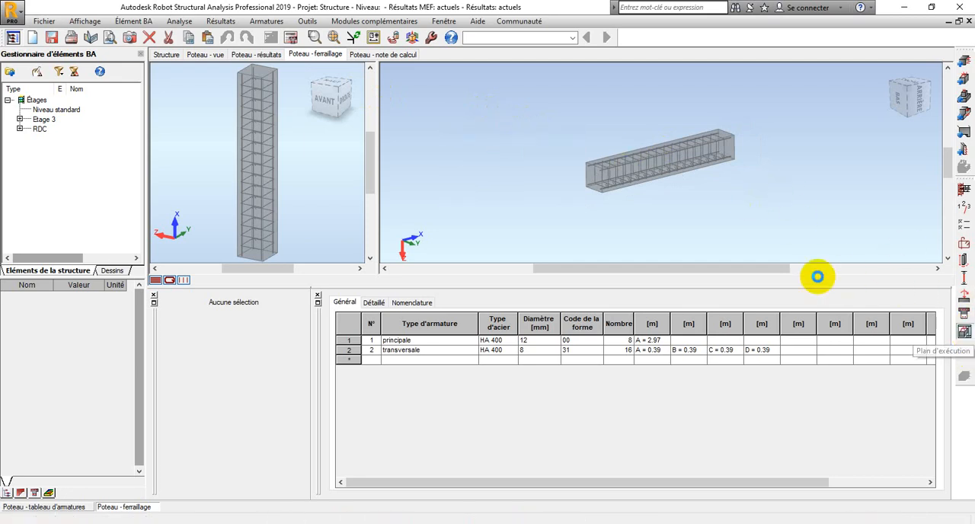
{"action": "scroll", "coordinate": [415, 257], "scroll_direction": "up", "scroll_amount": 3}
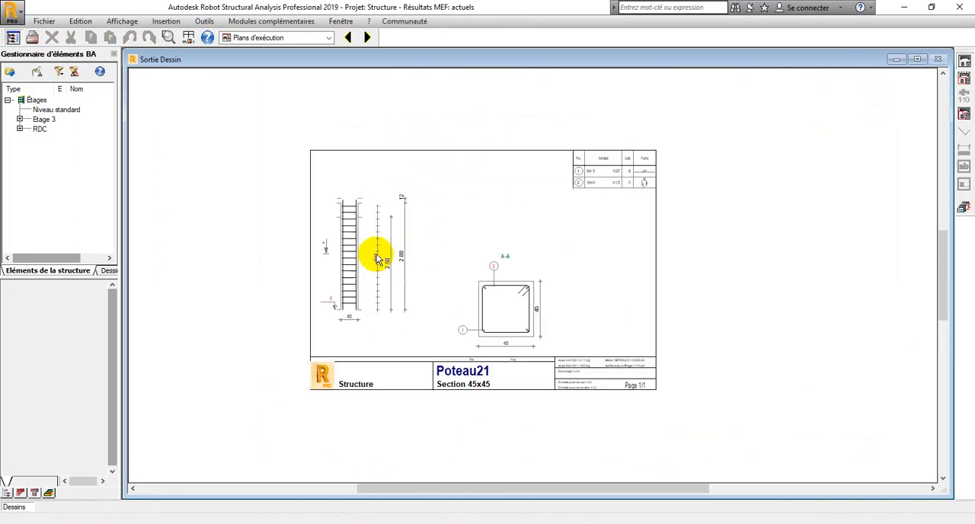
{"action": "scroll", "coordinate": [399, 259], "scroll_direction": "down", "scroll_amount": 1}
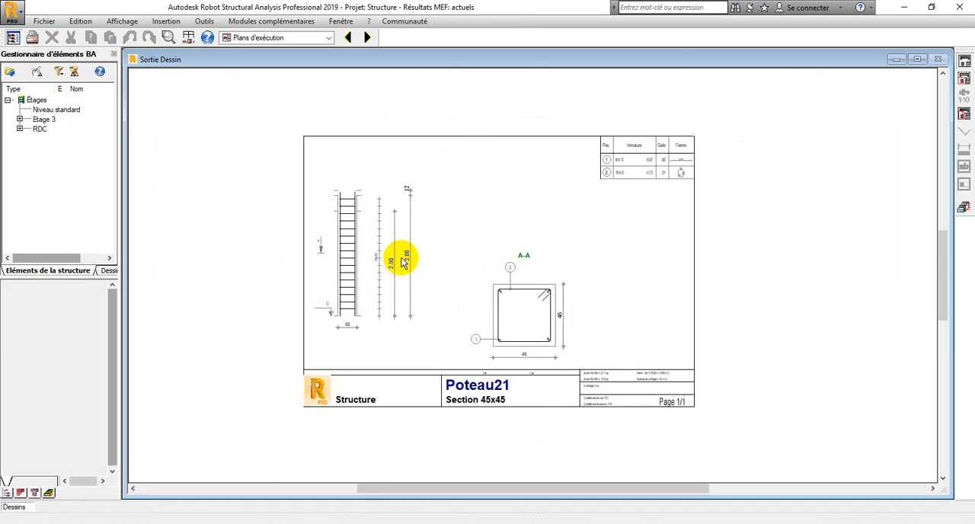
Examine the column drawing's section A-A bar marks and the stirrup spacing and height dimensions along the elevation
{"action": "scroll", "coordinate": [542, 320], "scroll_direction": "up", "scroll_amount": 3}
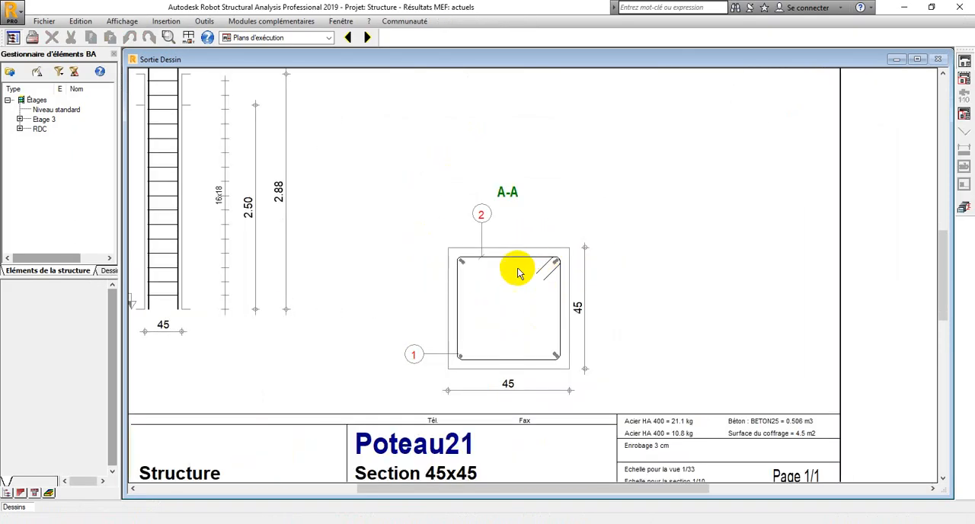
{"action": "scroll", "coordinate": [519, 273], "scroll_direction": "up", "scroll_amount": 1}
{"action": "scroll", "coordinate": [519, 273], "scroll_direction": "down", "scroll_amount": 4}
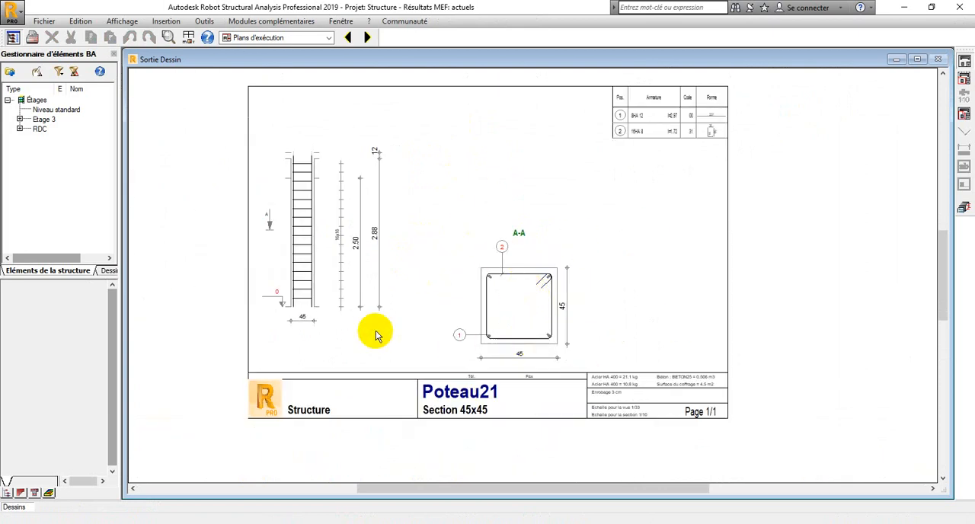
{"action": "scroll", "coordinate": [360, 259], "scroll_direction": "up", "scroll_amount": 3}
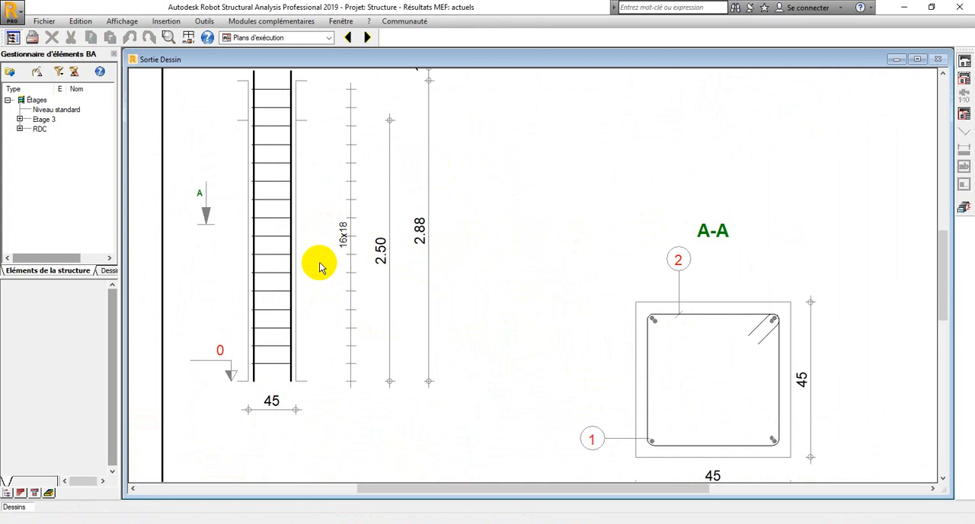
{"action": "scroll", "coordinate": [347, 236], "scroll_direction": "down", "scroll_amount": 4}
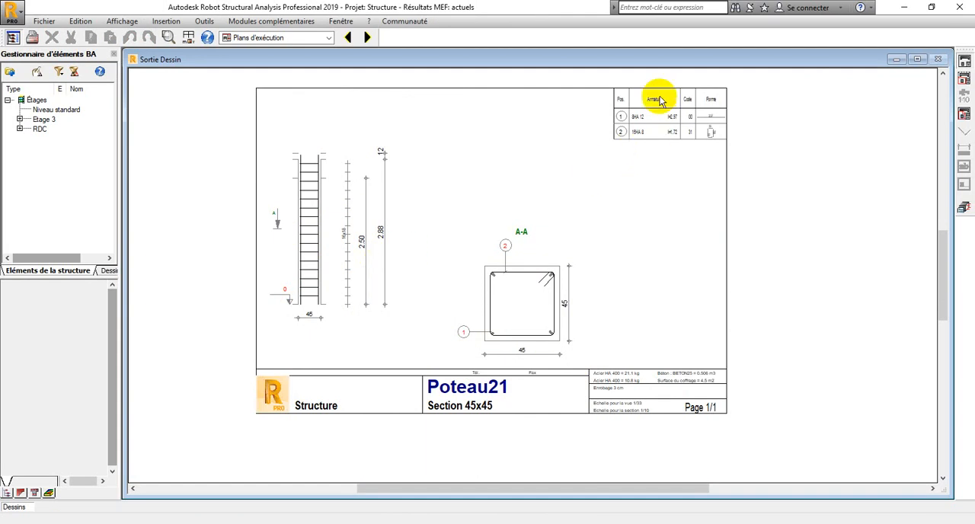
Examine the reinforcement schedule on the column drawing, reading the quantity, diameter, length, code and shape of bar positions 1 and 2
{"action": "scroll", "coordinate": [655, 106], "scroll_direction": "up", "scroll_amount": 4}
{"action": "scroll", "coordinate": [611, 156], "scroll_direction": "down", "scroll_amount": 4}
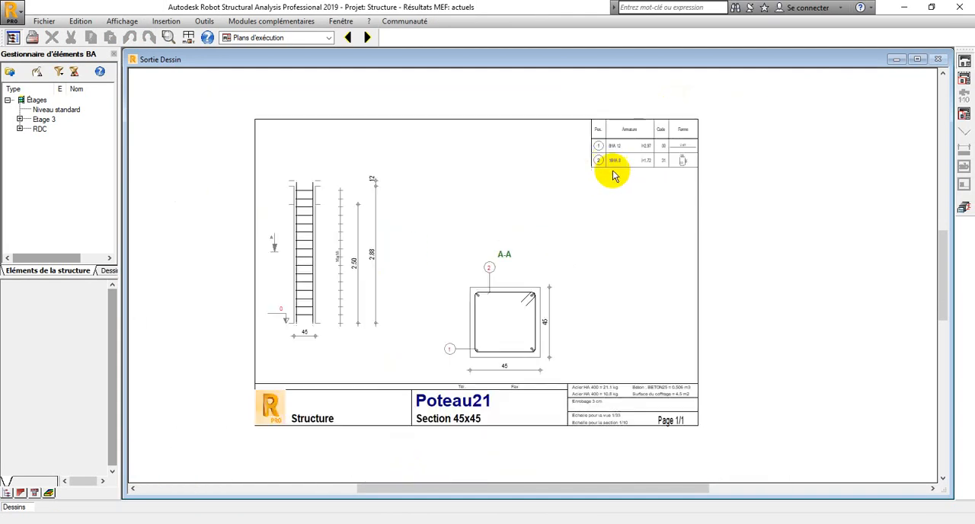
{"action": "scroll", "coordinate": [606, 156], "scroll_direction": "up", "scroll_amount": 3}
{"action": "scroll", "coordinate": [629, 161], "scroll_direction": "down", "scroll_amount": 2}
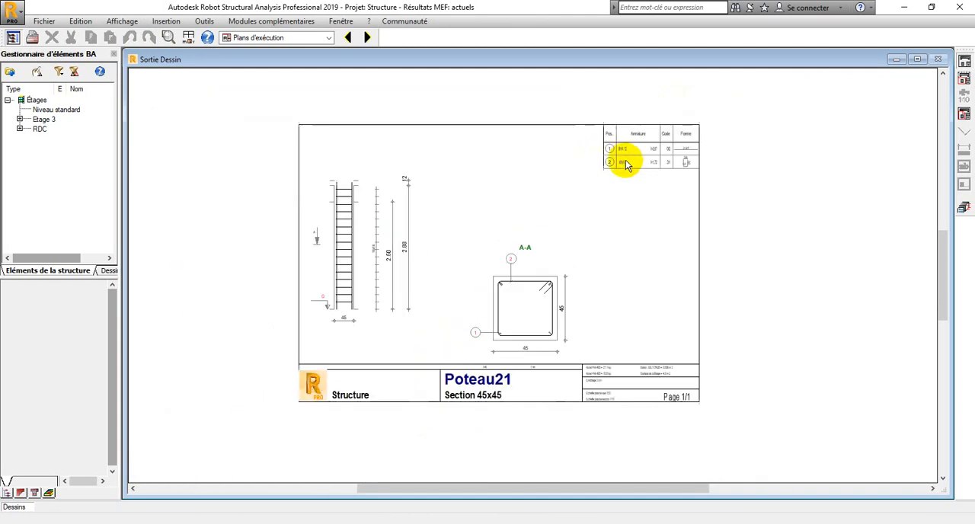
{"action": "scroll", "coordinate": [631, 166], "scroll_direction": "up", "scroll_amount": 2}
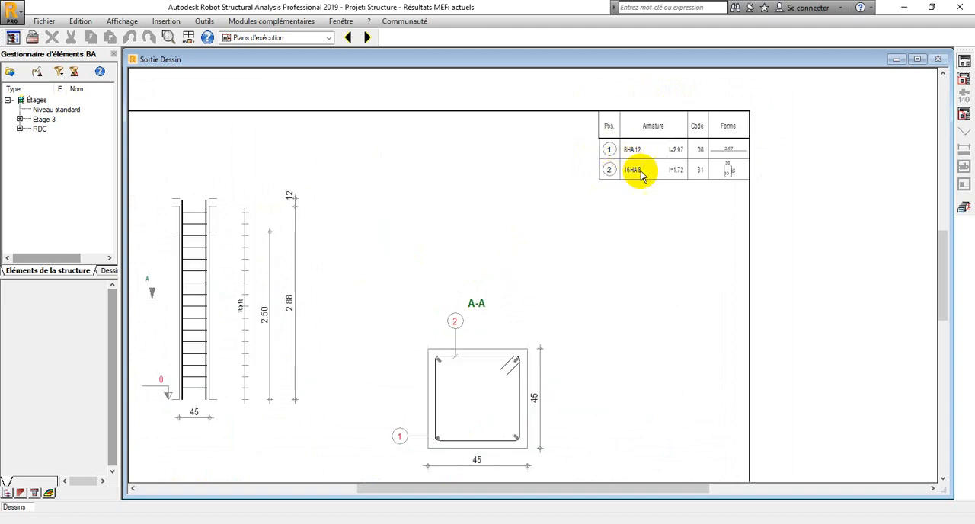
{"action": "scroll", "coordinate": [624, 172], "scroll_direction": "down", "scroll_amount": 2}
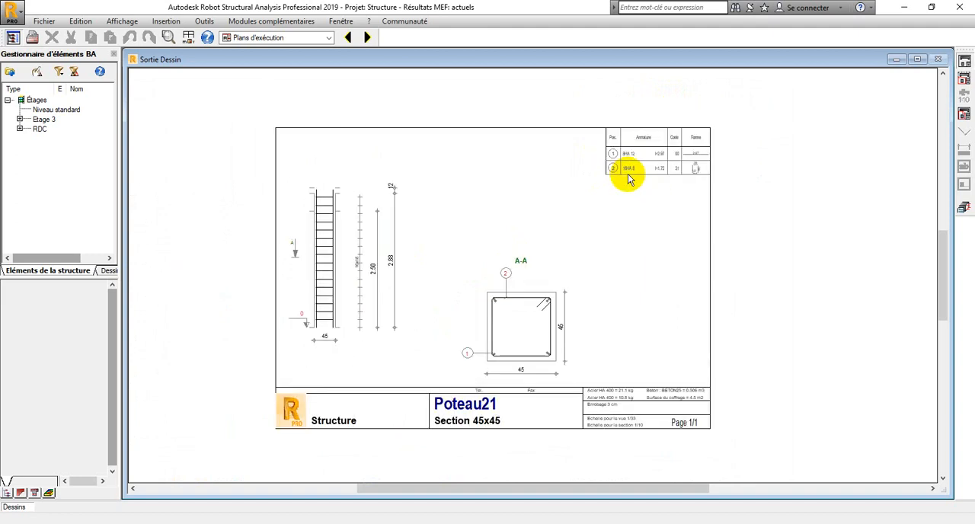
{"action": "scroll", "coordinate": [641, 164], "scroll_direction": "down", "scroll_amount": 1}
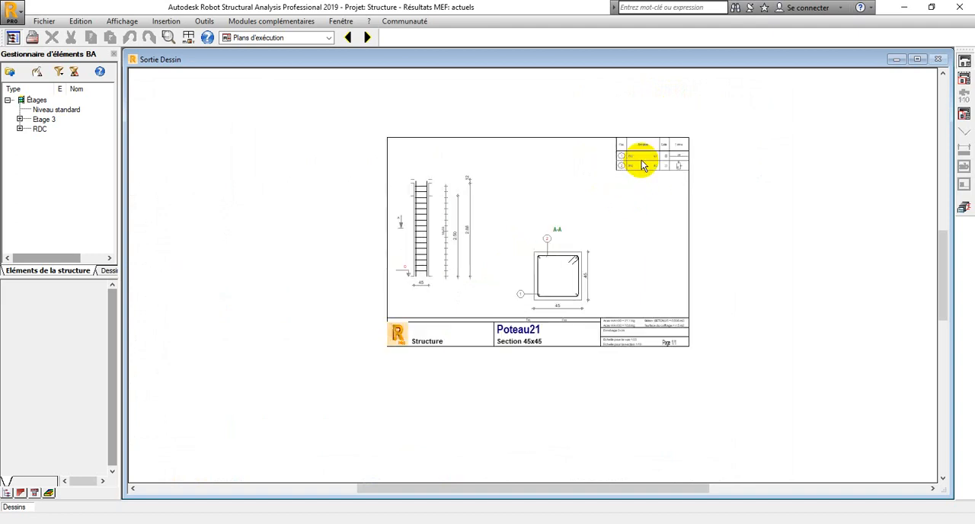
{"action": "scroll", "coordinate": [640, 163], "scroll_direction": "up", "scroll_amount": 2}
{"action": "scroll", "coordinate": [636, 158], "scroll_direction": "down", "scroll_amount": 1}
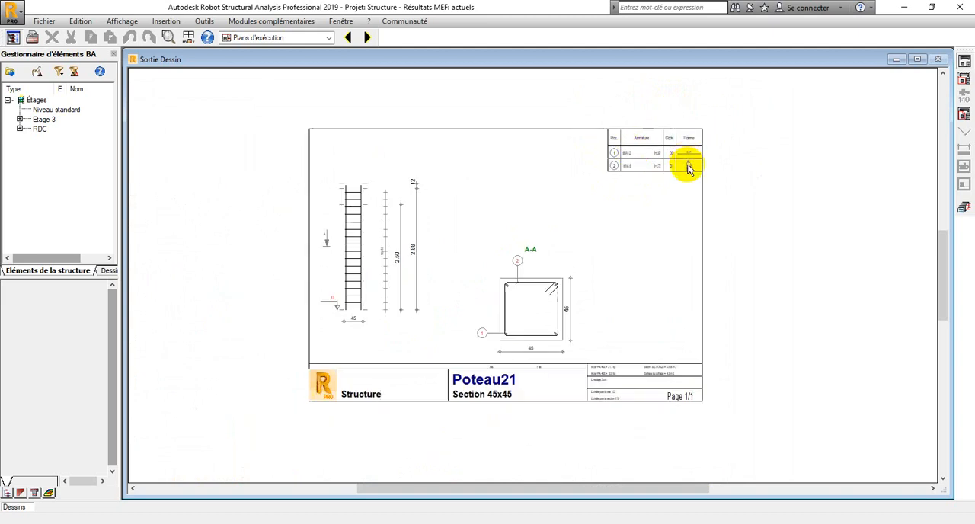
{"action": "scroll", "coordinate": [709, 169], "scroll_direction": "down", "scroll_amount": 1}
{"action": "scroll", "coordinate": [716, 173], "scroll_direction": "up", "scroll_amount": 1}
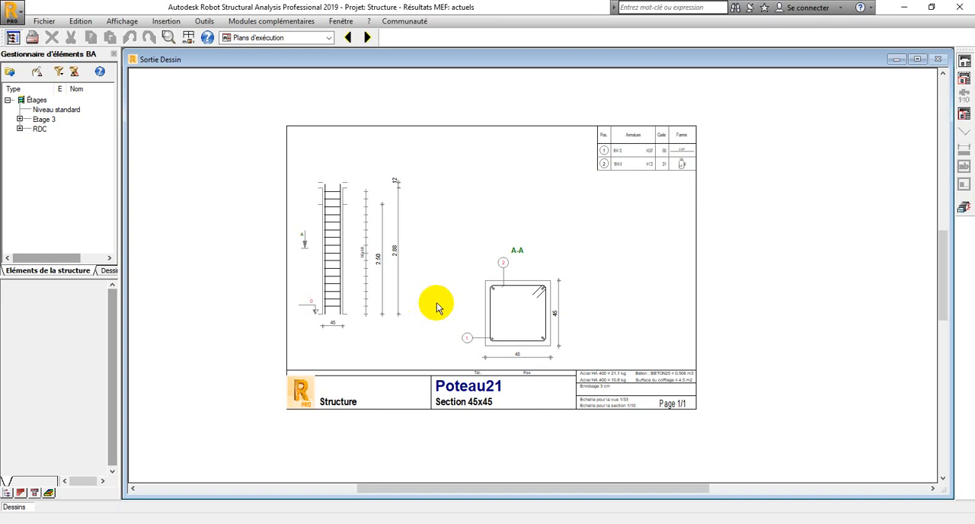
{"action": "scroll", "coordinate": [403, 193], "scroll_direction": "up", "scroll_amount": 2}
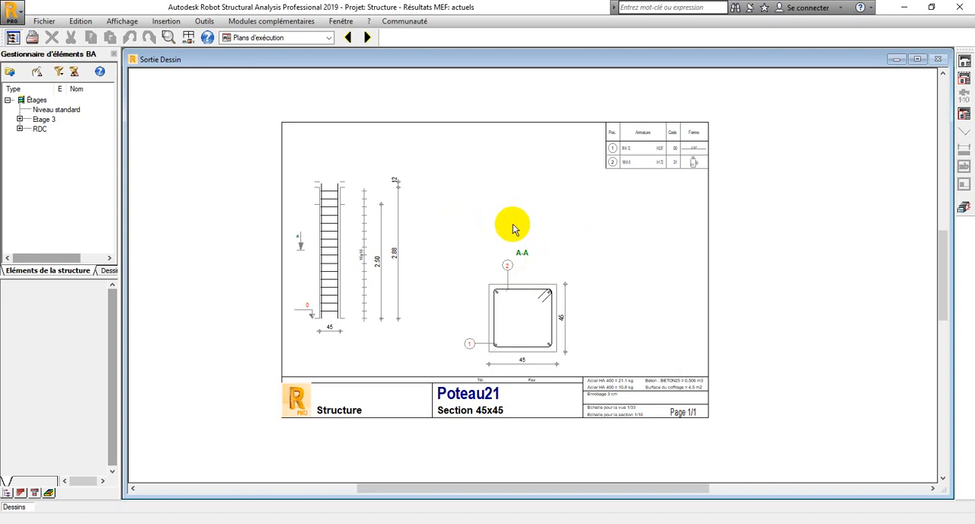
{"action": "scroll", "coordinate": [525, 219], "scroll_direction": "down", "scroll_amount": 1}
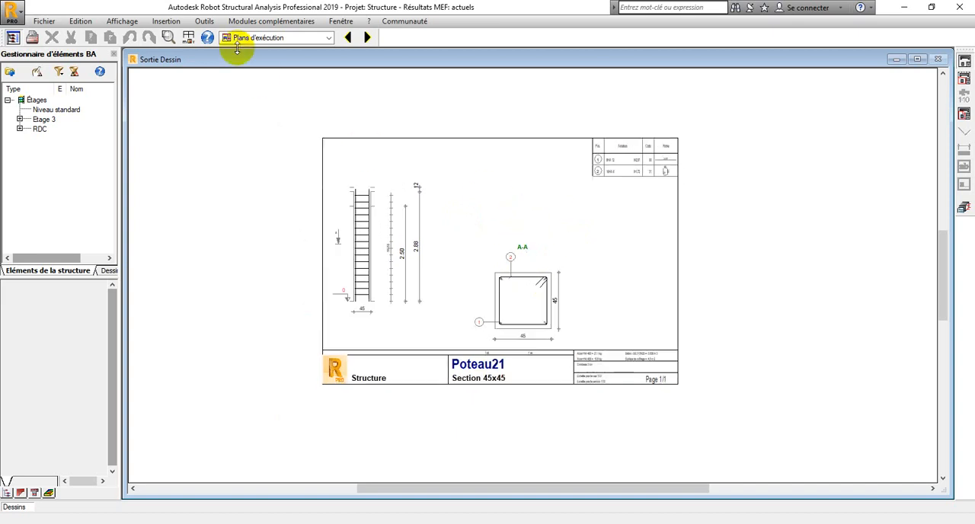
Leave the execution drawing, return to the structure's Géométrie layout and bring the whole building into the 3D view
{"action": "left_click", "coordinate": [326, 38]}
{"action": "left_click", "coordinate": [238, 53]}
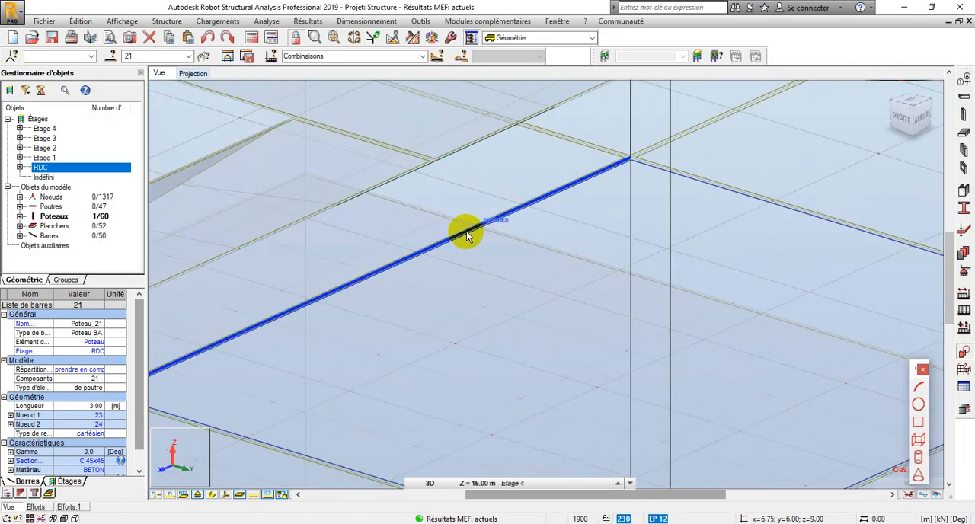
{"action": "scroll", "coordinate": [468, 233], "scroll_direction": "down", "scroll_amount": 6}
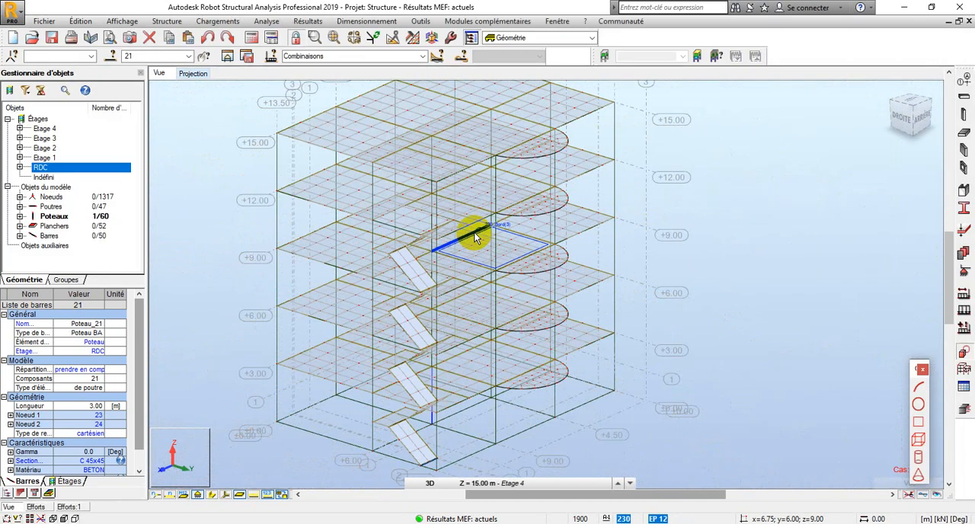
{"action": "scroll", "coordinate": [474, 236], "scroll_direction": "up", "scroll_amount": 6}
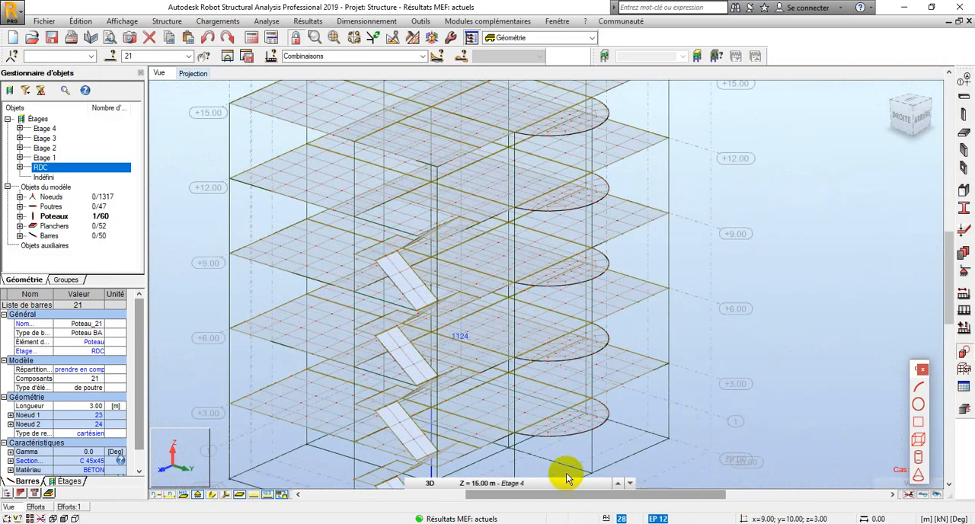